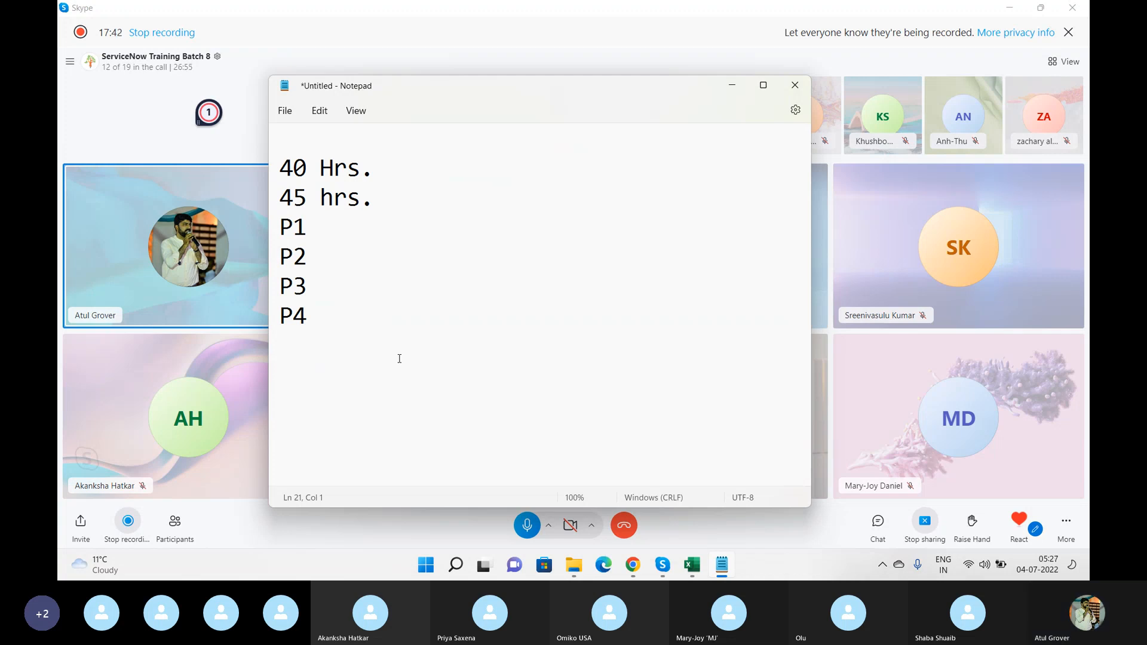
- Add a "Response --" line directly below P4 in the notes and append a dash after P1
key(BackSpace)
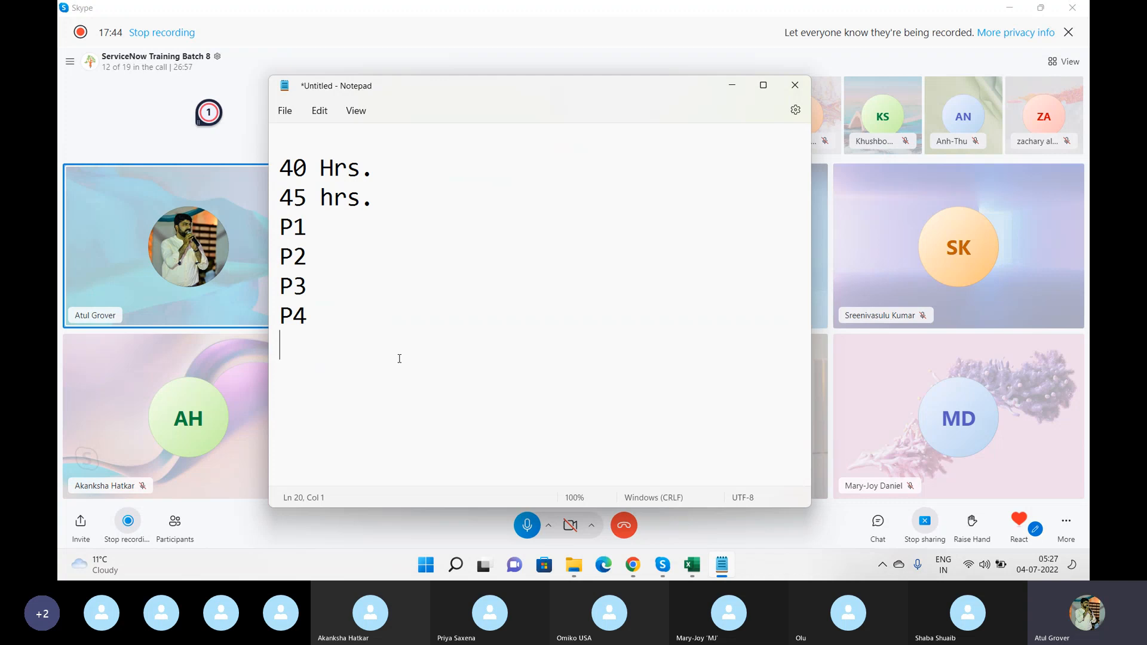
text(Respo)
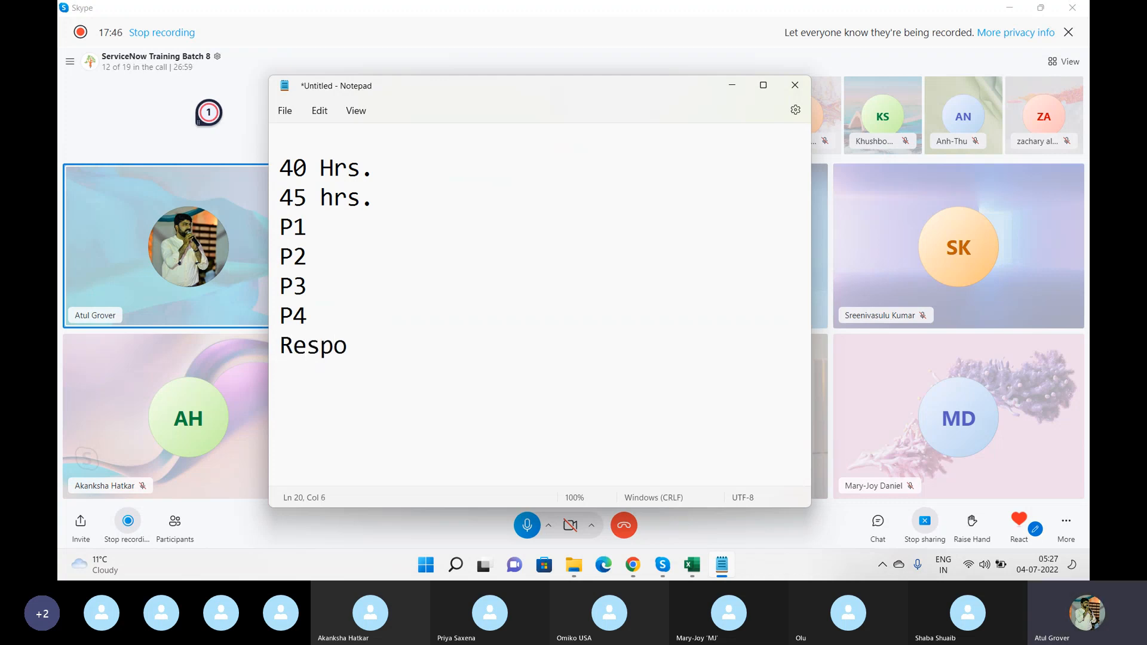
text(nse --)
drag(387, 346, 282, 347)
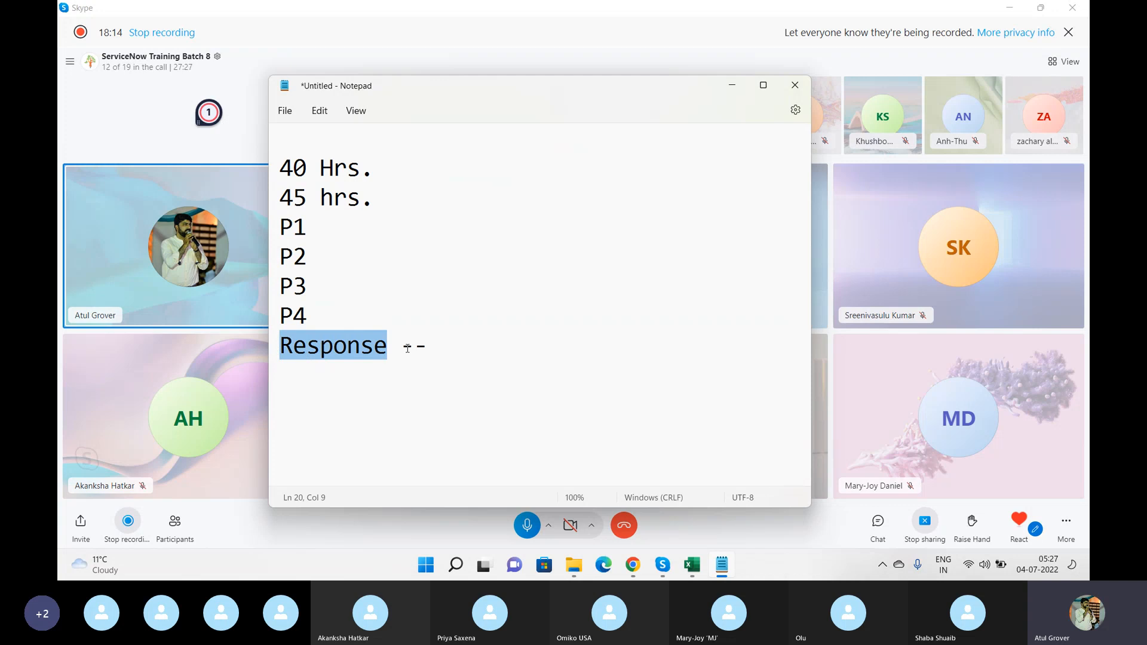
click(435, 344)
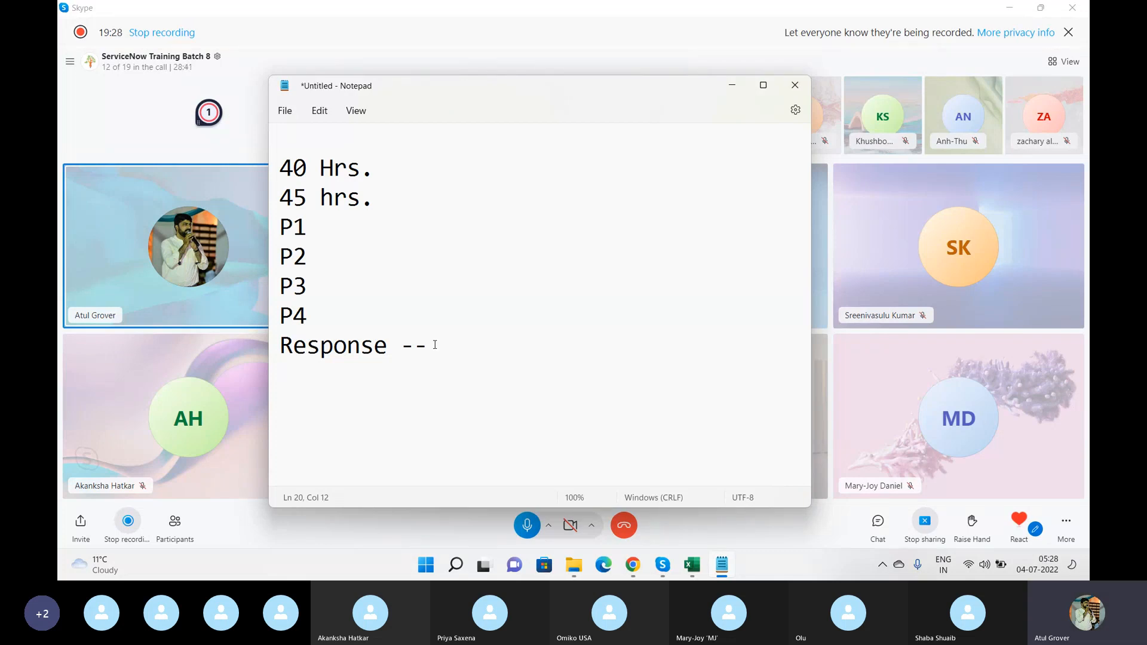
click(334, 224)
text(-)
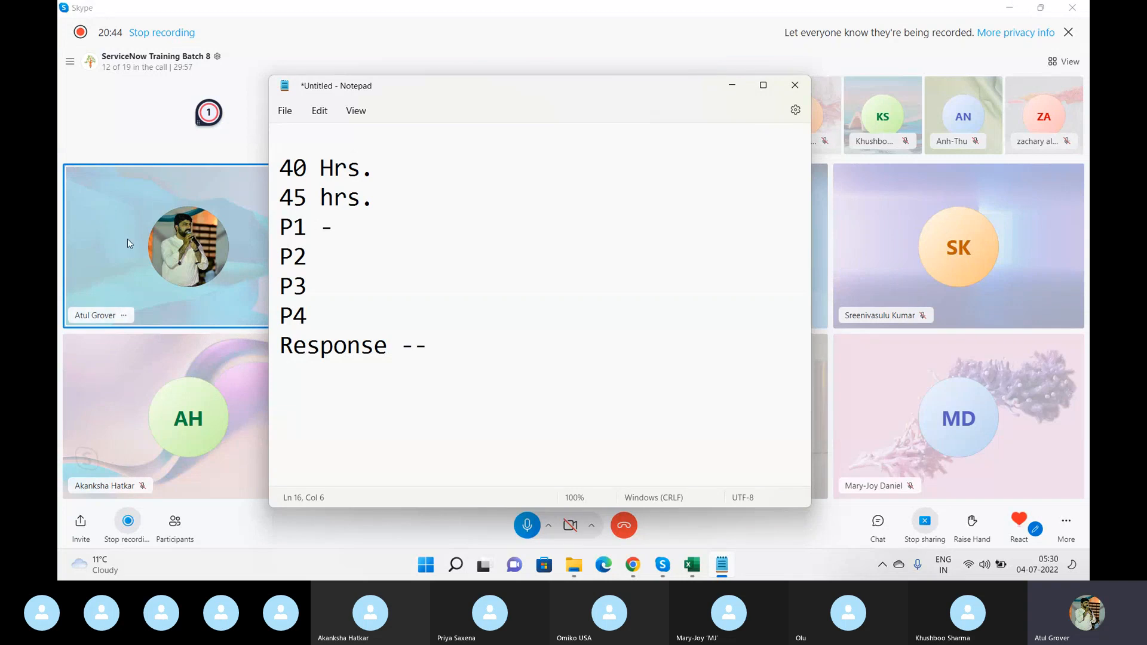
- Add a new line reading "Resolution" below the Response line
click(462, 340)
key(Return)
text(Rres)
key(BackSpace)
key(BackSpace)
key(BackSpace)
text(es)
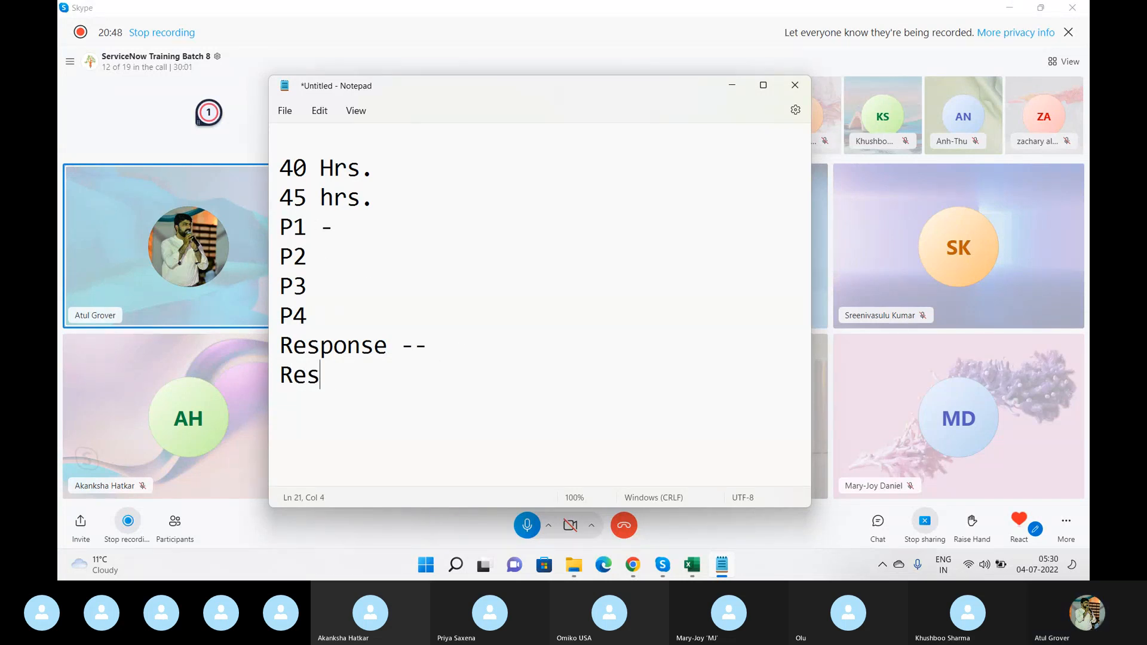
text(olution)
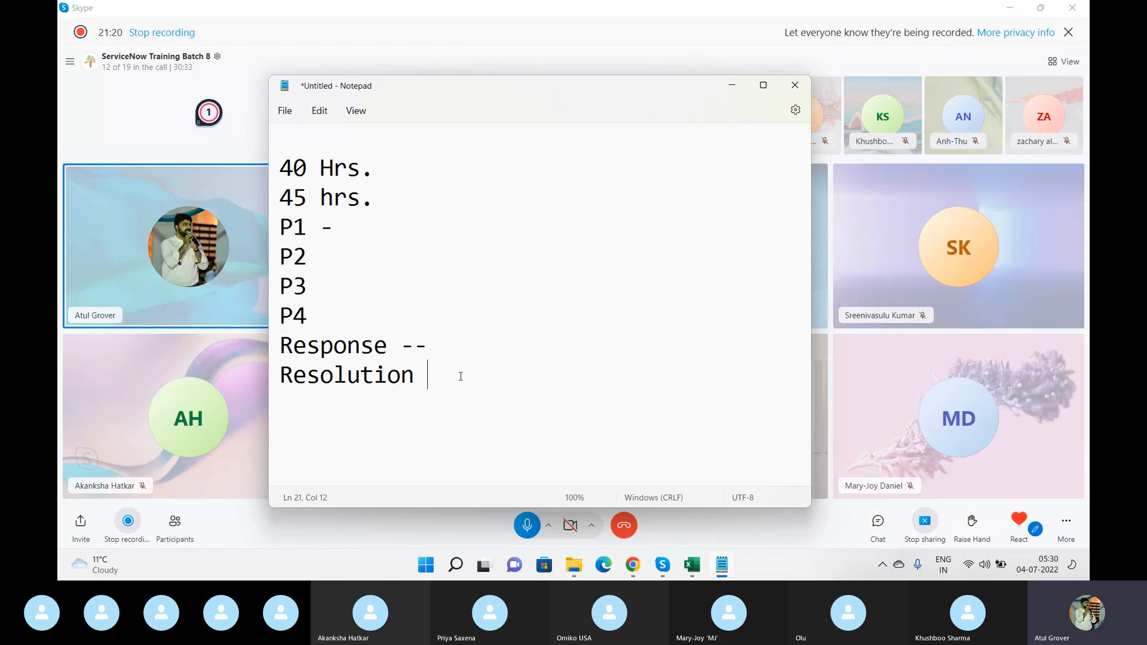
- Complete the Resolution line with "-- Fulfilled" and reposition the note window slightly
text(--)
text(Fl)
key(BackSpace)
text(ulfill)
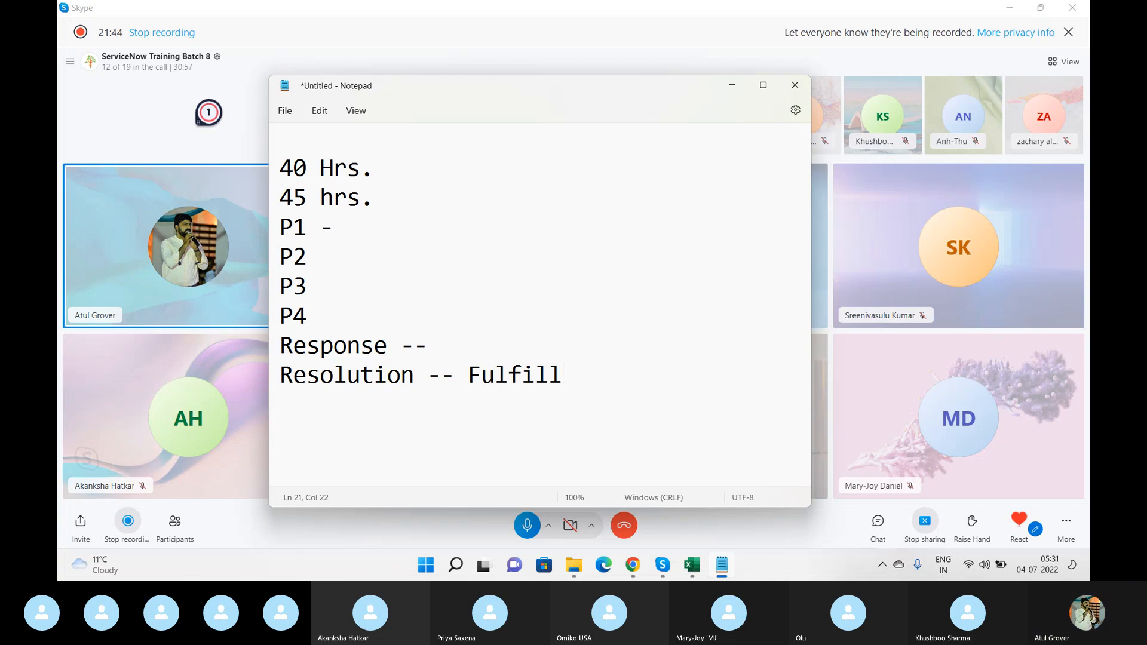
text(ed)
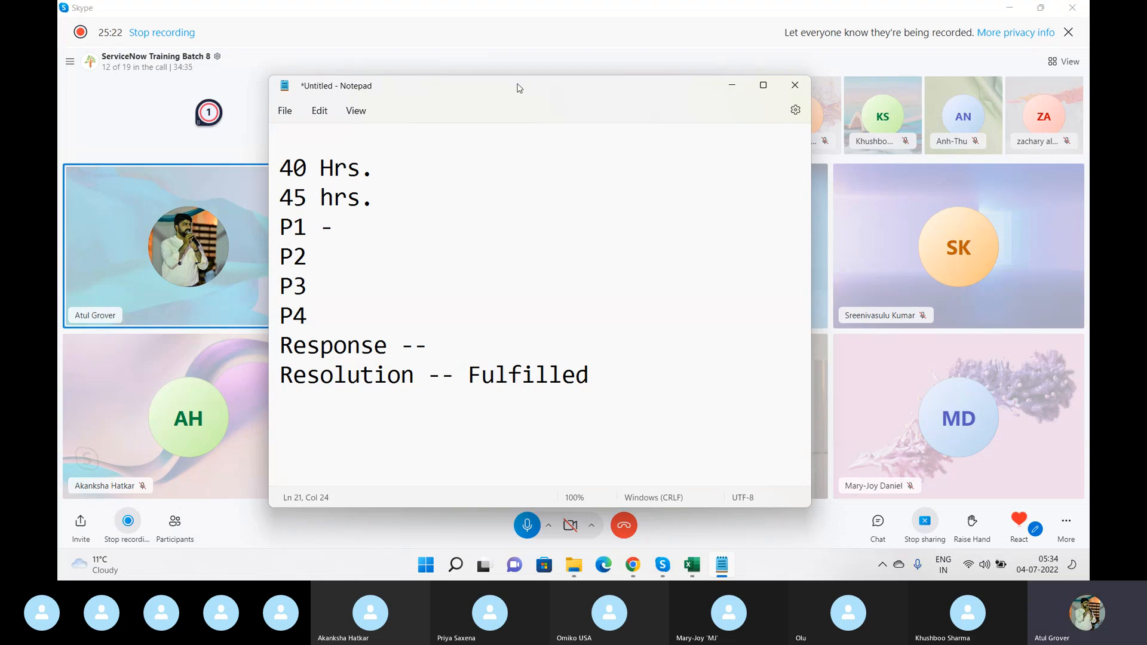
drag(519, 87, 462, 82)
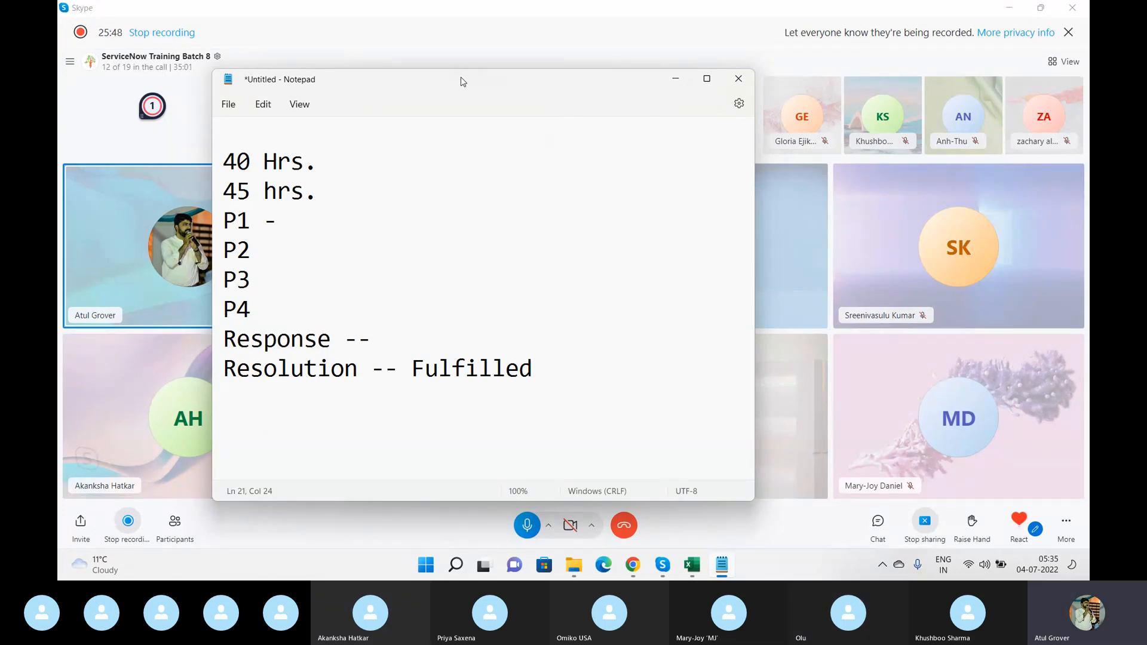
mouse_move(459, 82)
mouse_down()
mouse_move(615, 321)
mouse_move(777, 444)
mouse_move(789, 478)
mouse_move(651, 179)
mouse_move(483, 44)
mouse_move(487, 56)
mouse_move(457, 72)
mouse_up()
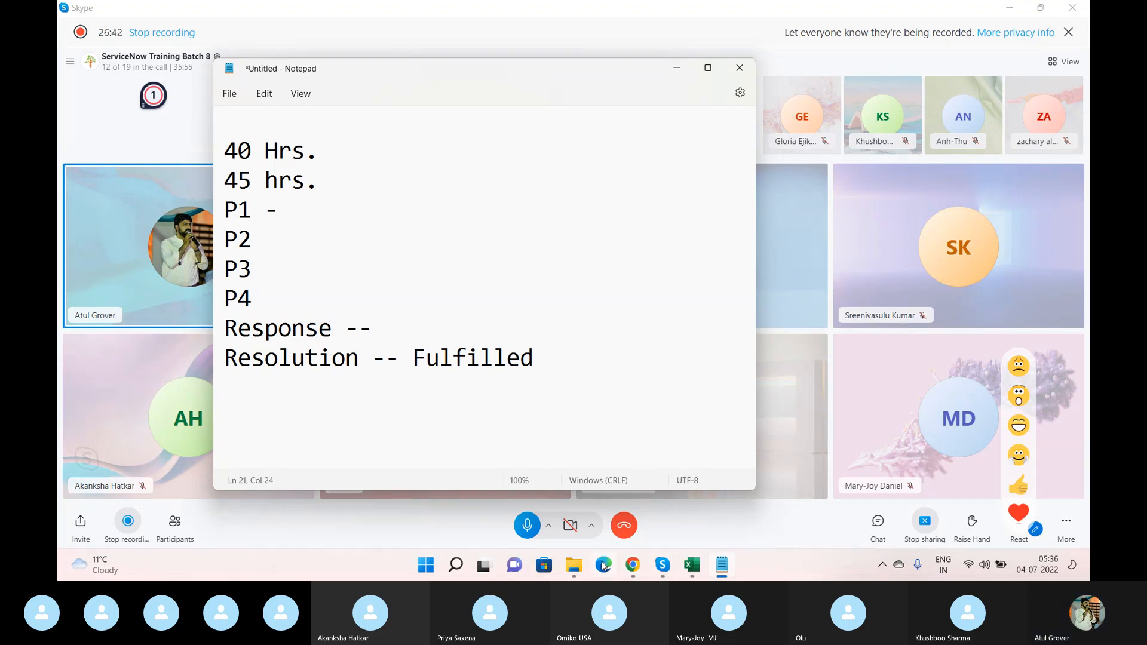
- Switch to Chrome and log in to the ServiceNow instance with the prefilled admin credentials
mouse_move(638, 565)
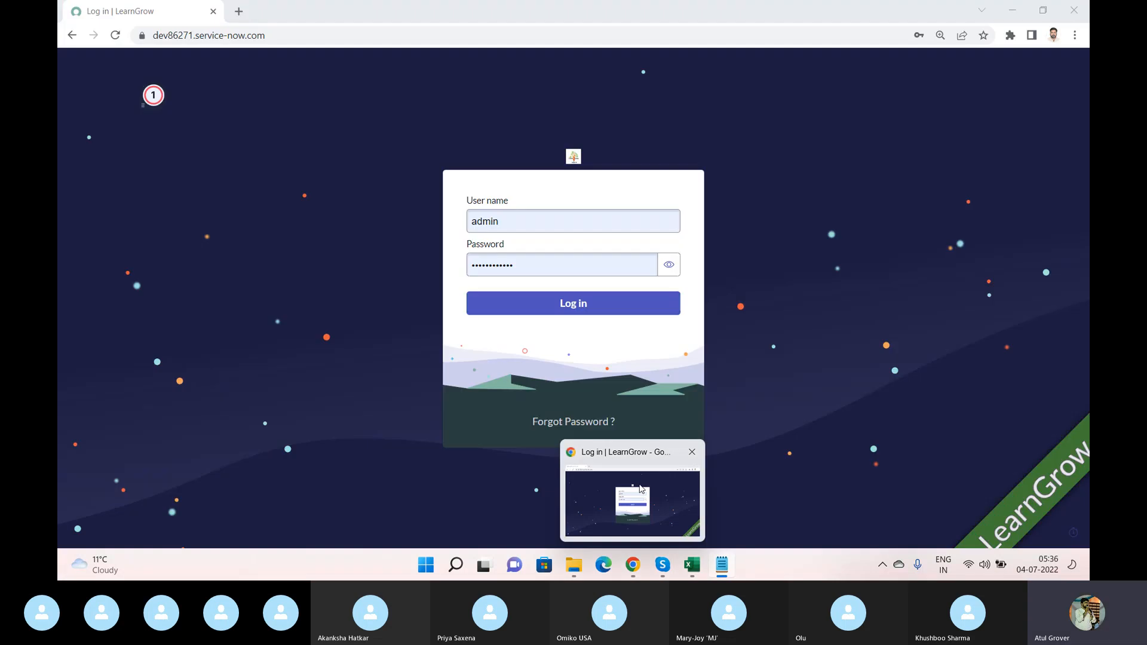
click(640, 489)
click(559, 308)
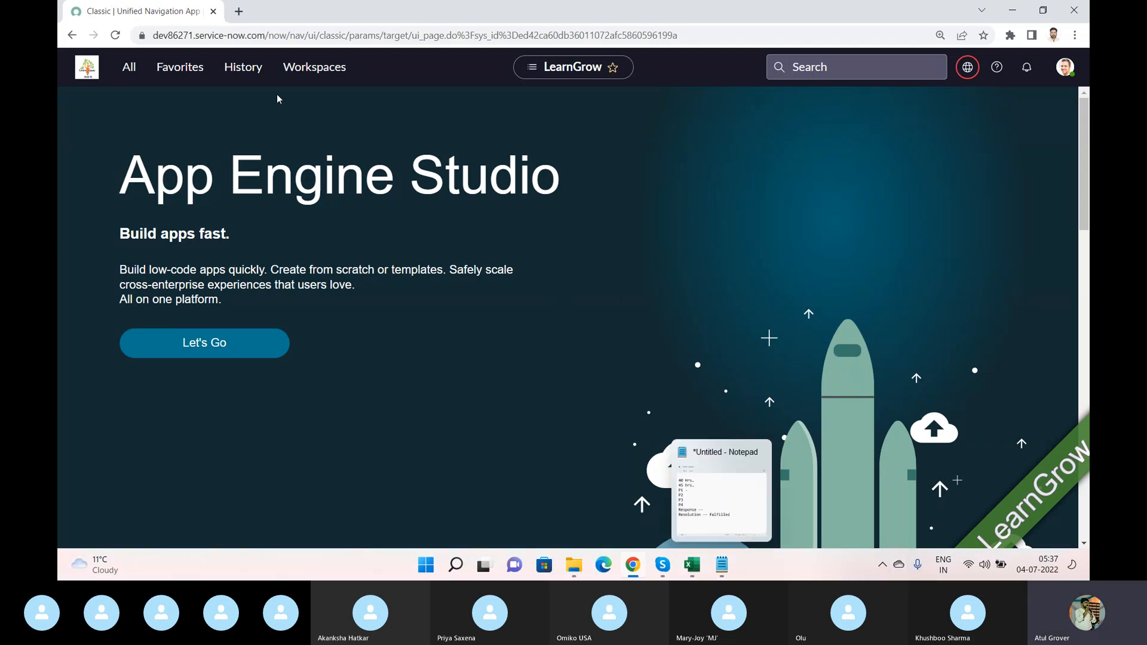
- Filter the application navigator for "SLA" and open SLA Definitions under Service Level Management
click(132, 70)
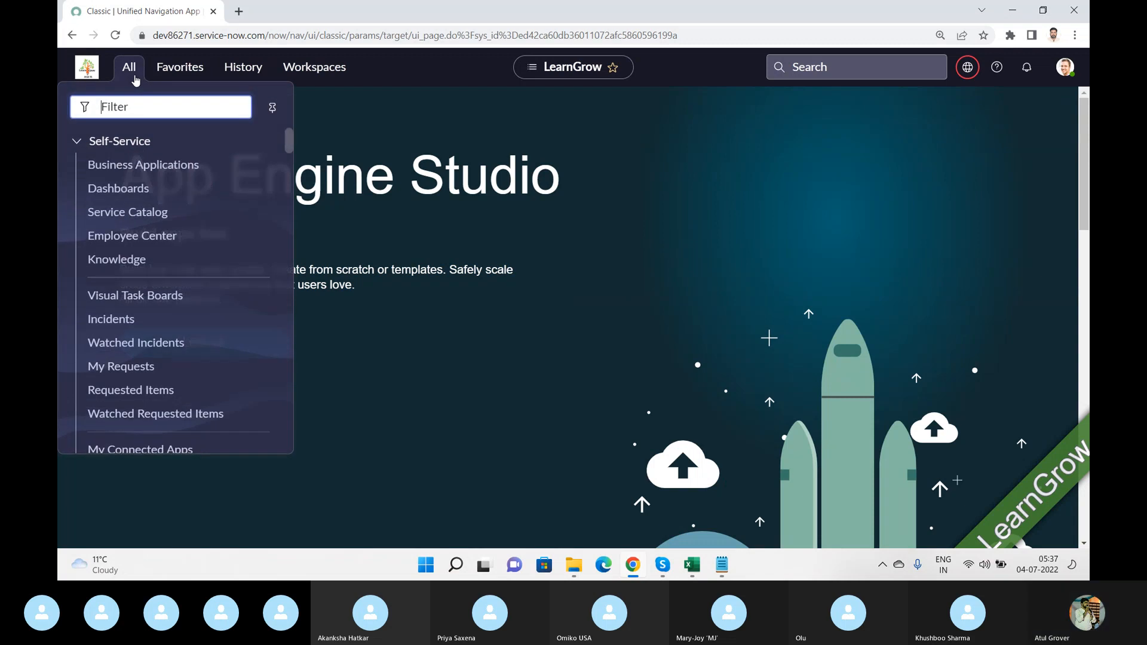
text(SLA)
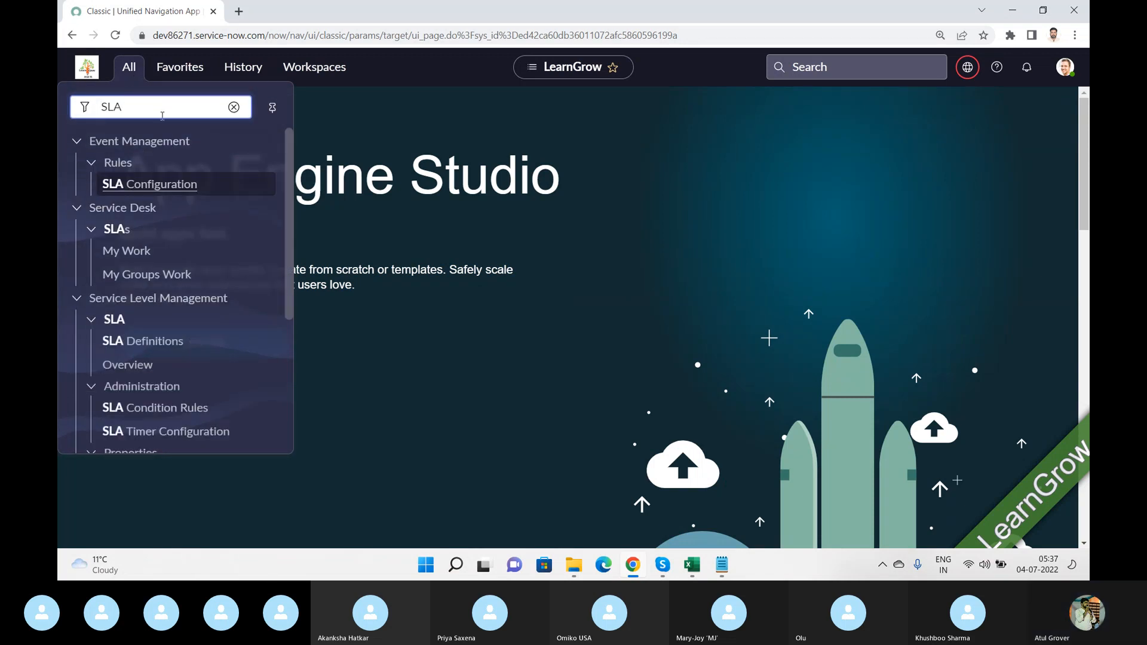
scroll(149, 182, down, 3)
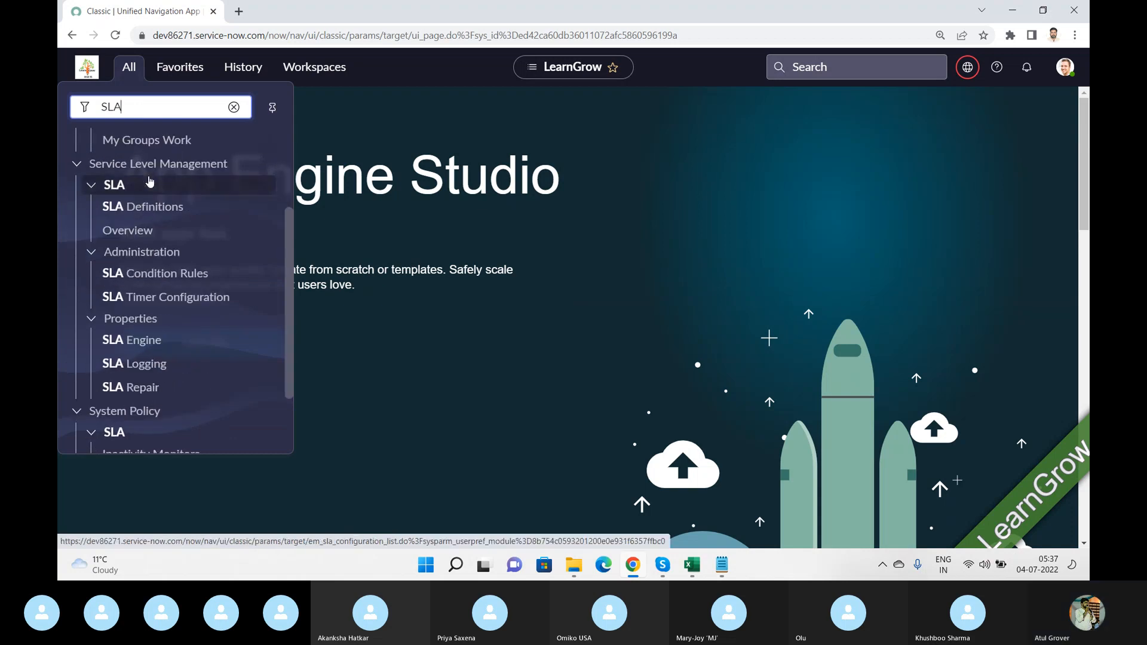
click(129, 209)
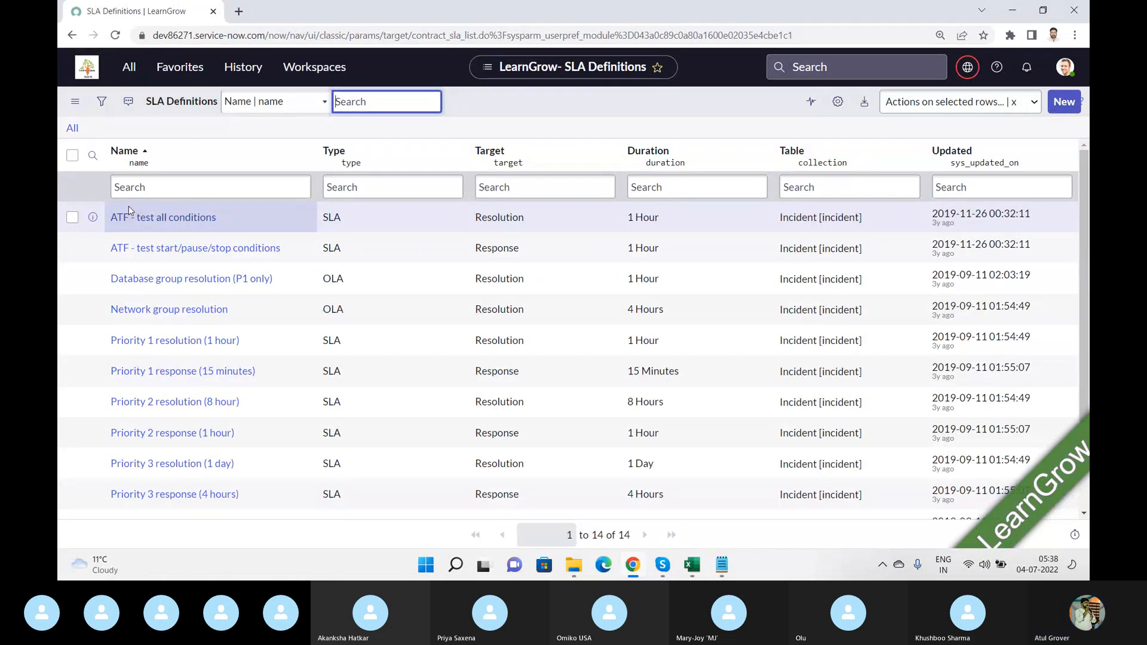
mouse_move(663, 569)
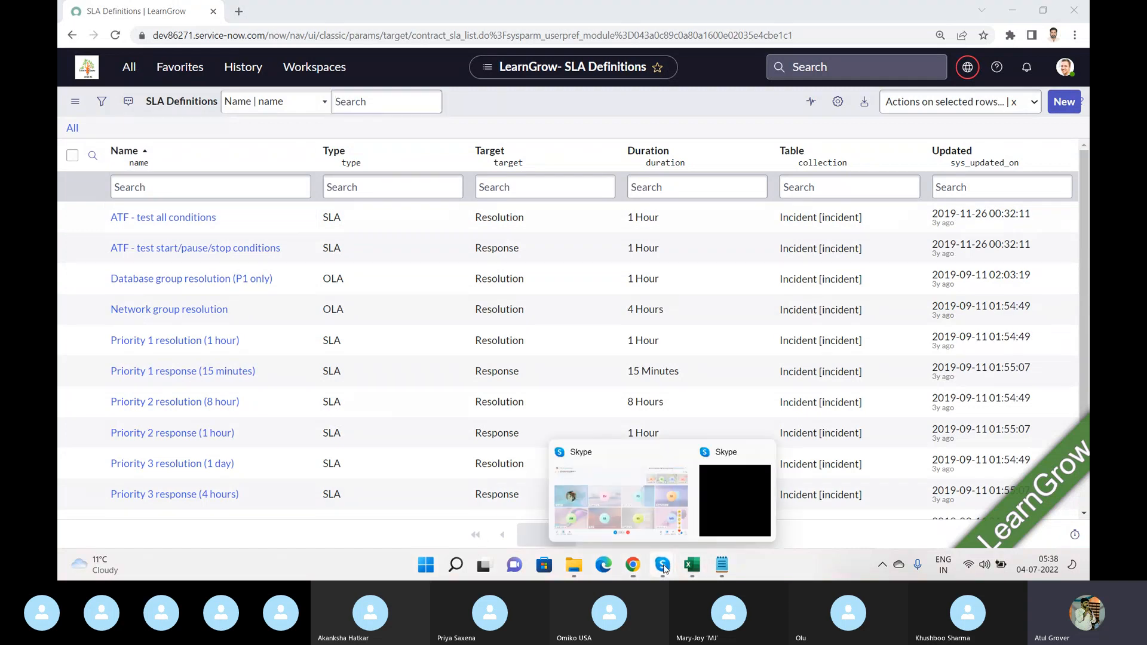
click(607, 509)
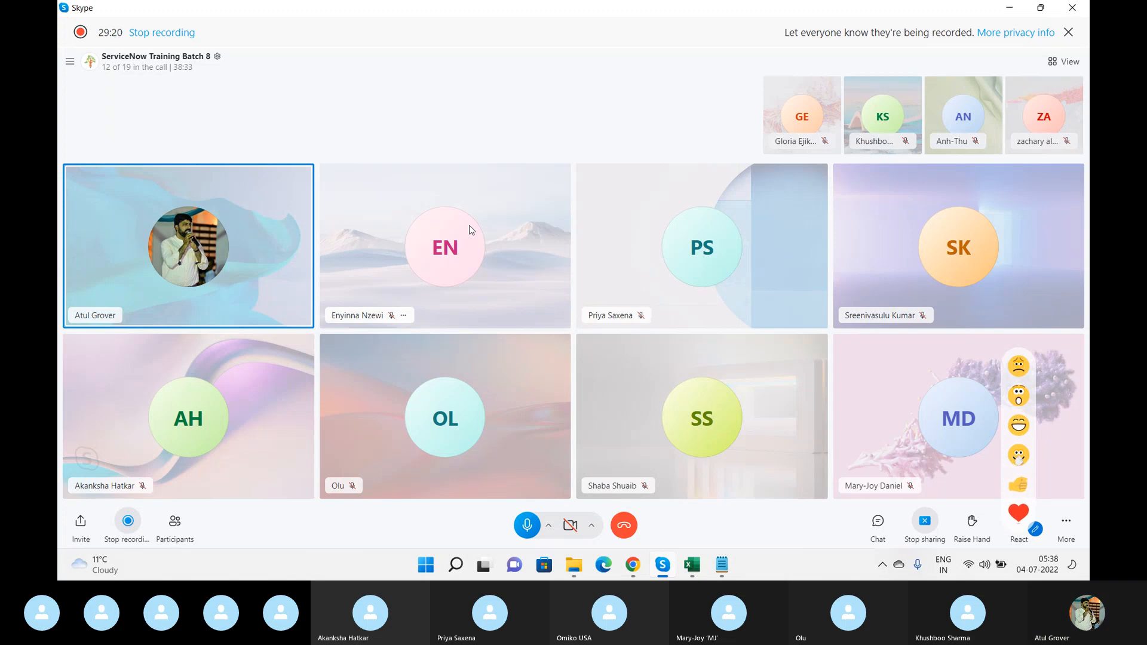
key(alt+Tab)
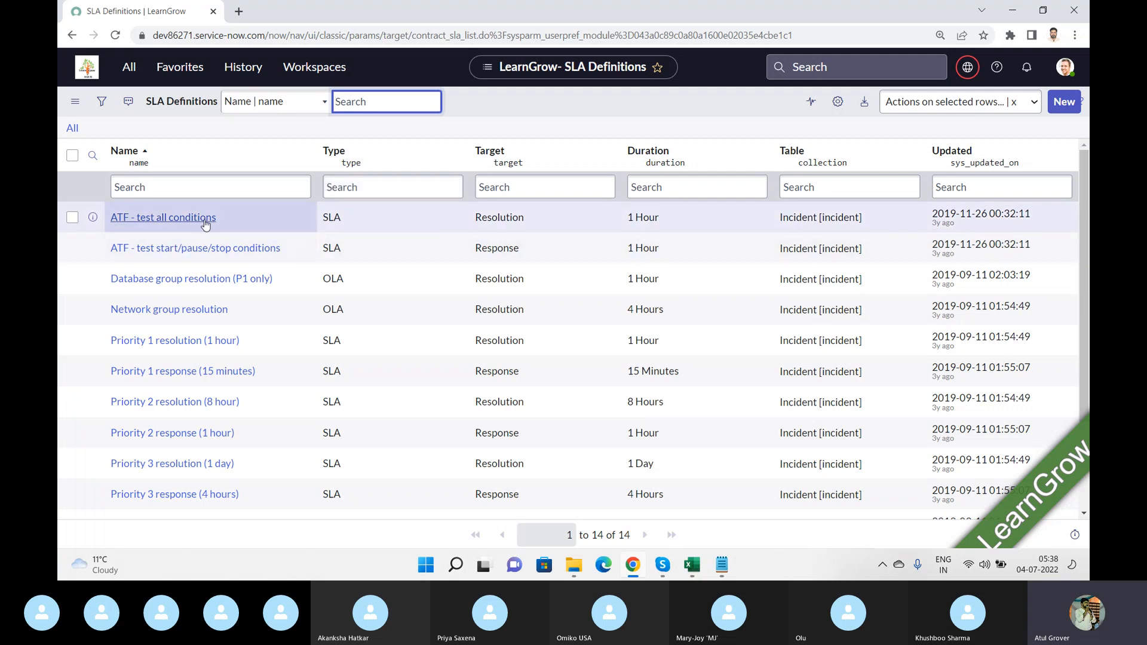
- Look through the existing SLA definitions and start a new SLA Definition record
scroll(206, 227, down, 2)
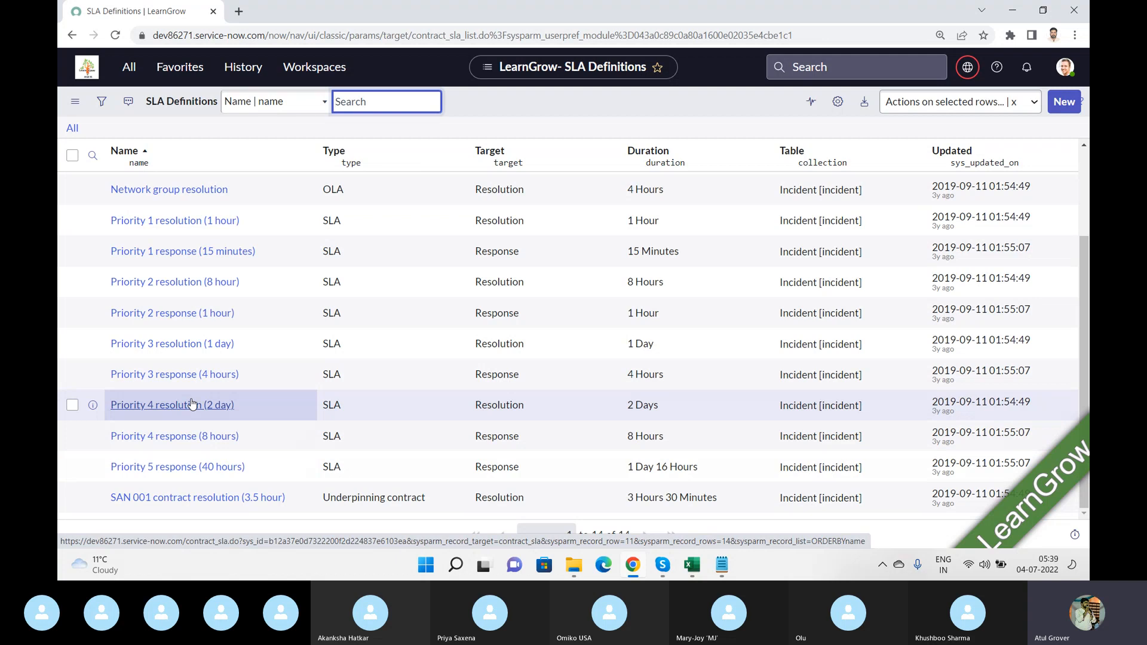
scroll(197, 224, up, 3)
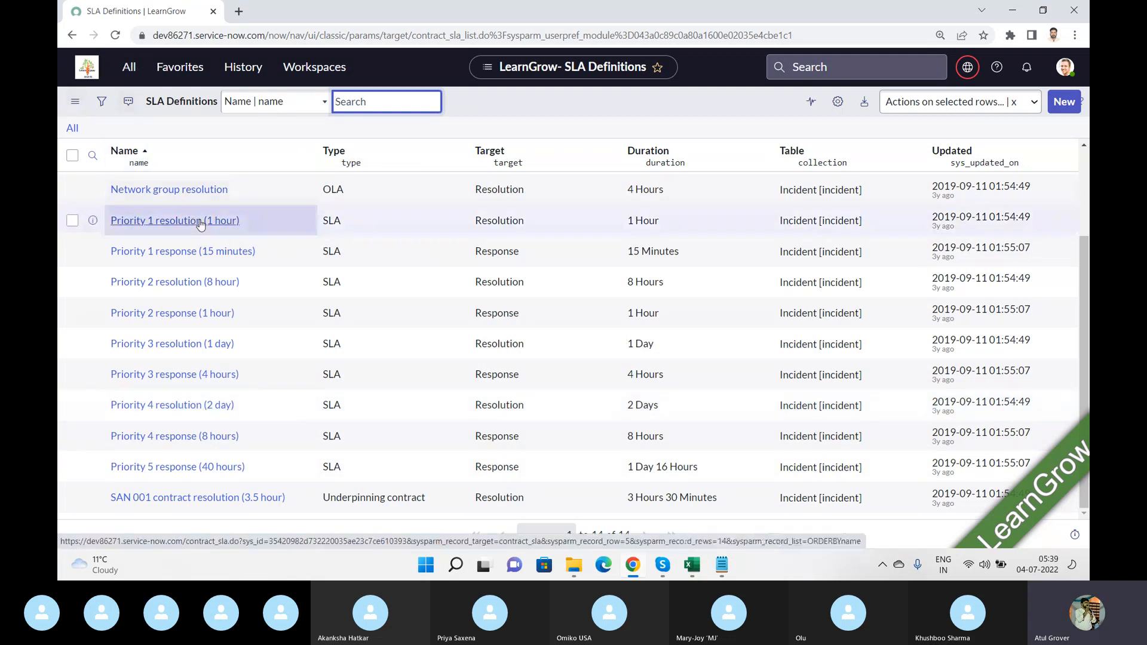
click(1065, 105)
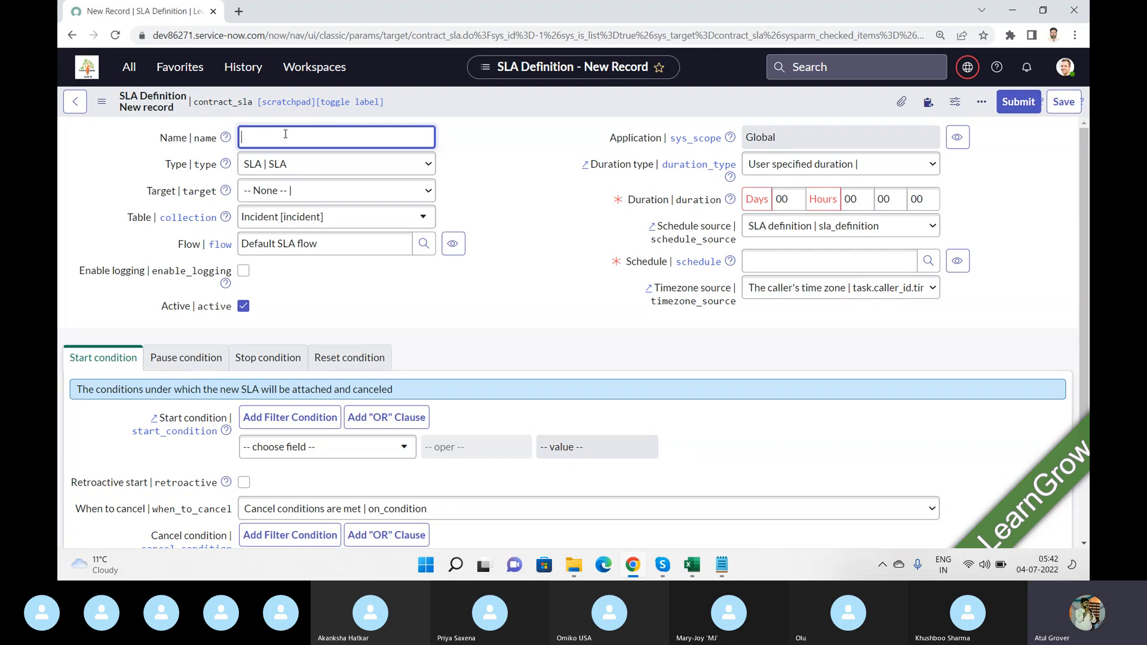
- Open SLA Definitions in a second browser tab, show only records of type SLA, and highlight the name "Priority 1 resolution (1 hour)"
click(131, 71)
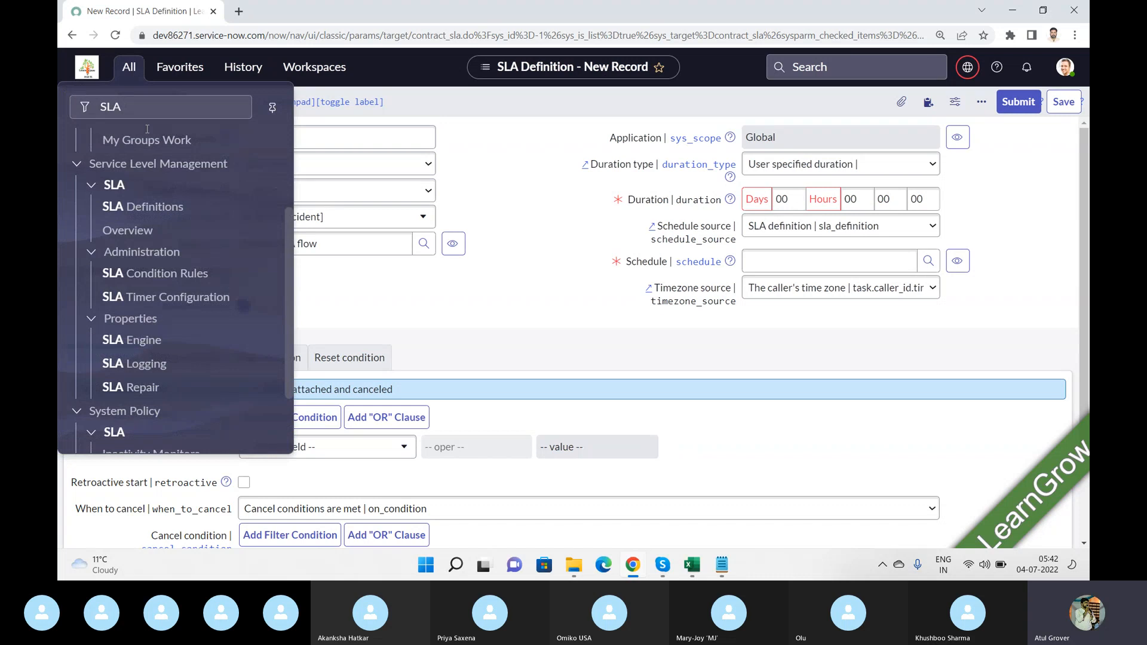
middle_click(143, 206)
click(291, 20)
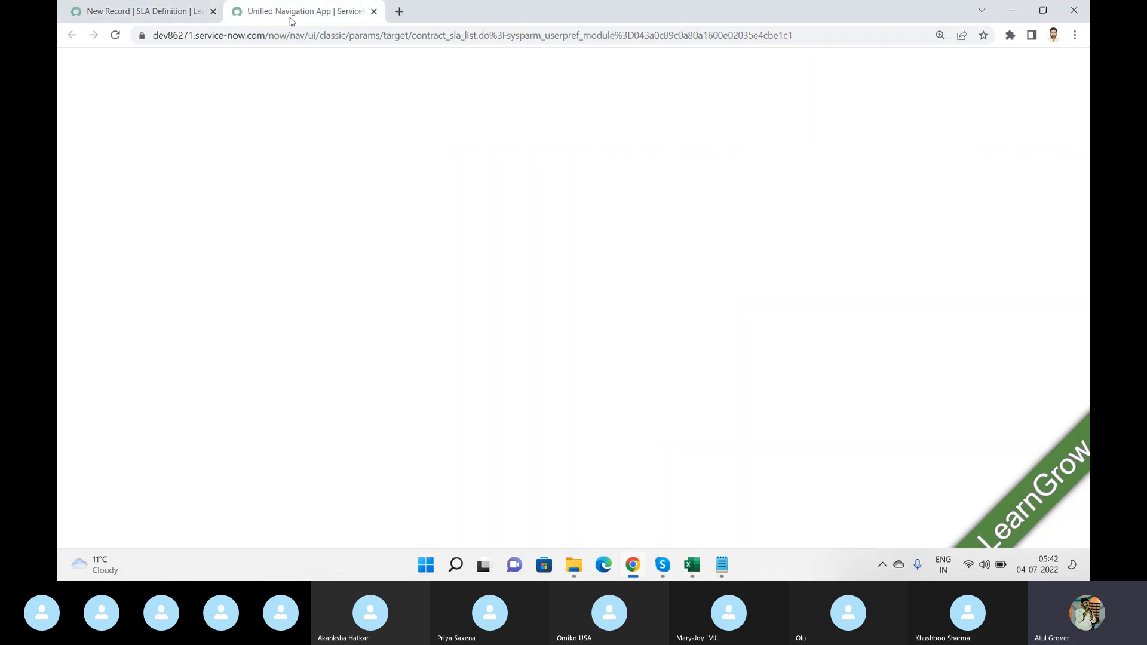
right_click(333, 217)
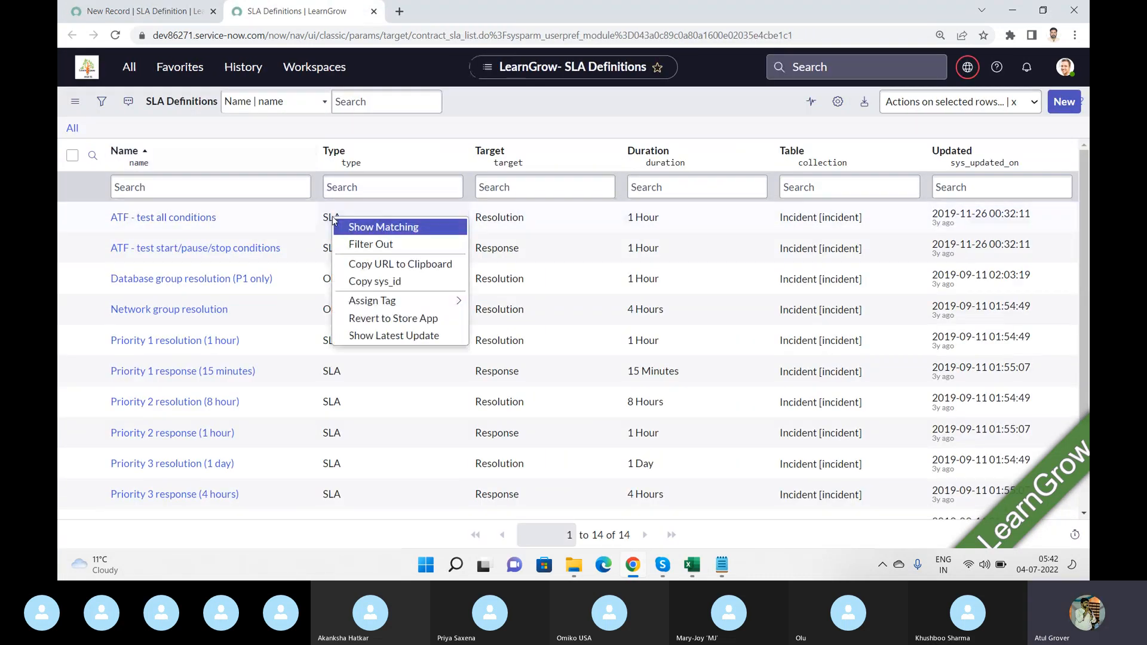
click(376, 227)
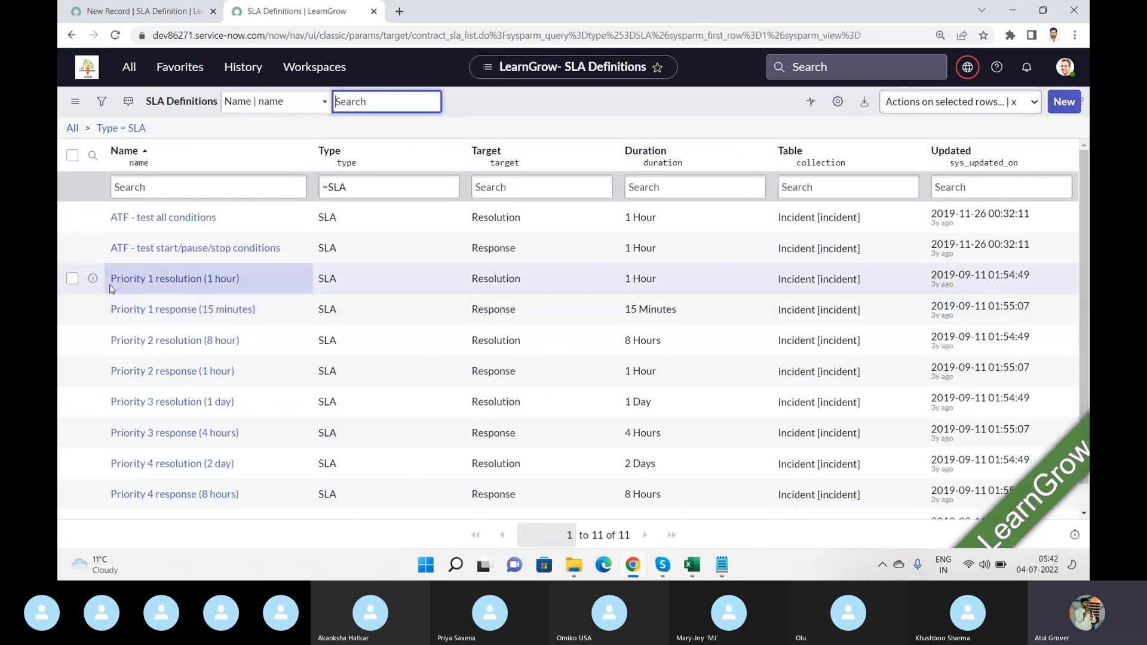
drag(111, 289, 247, 288)
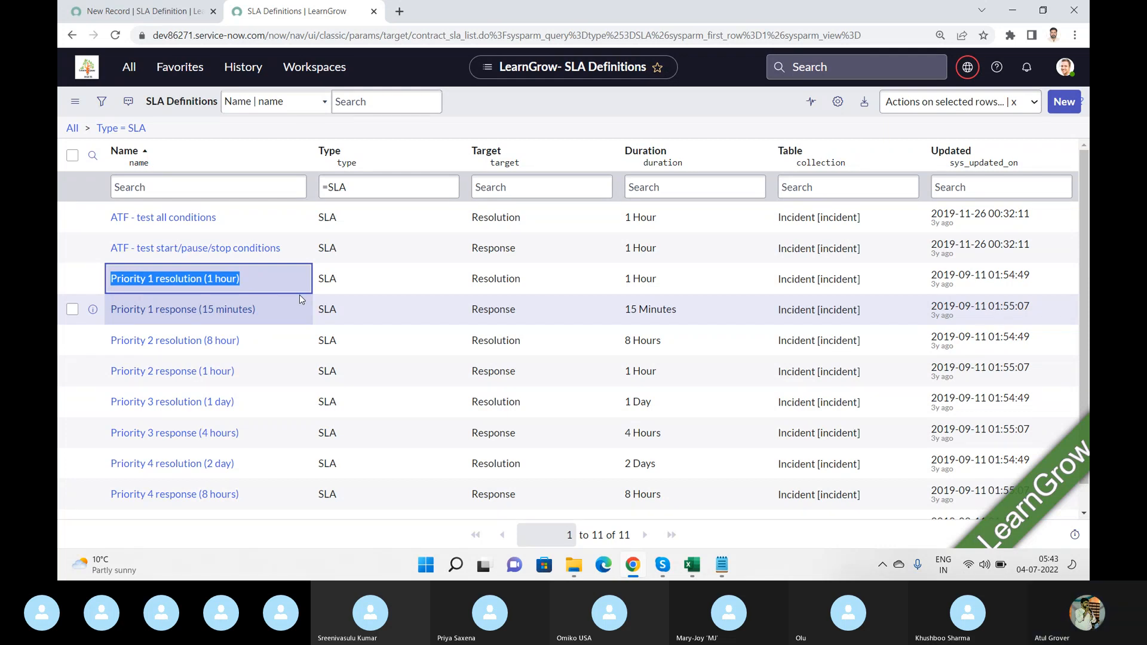
- Load dev86271.service-now.com/incident_list.do in a new browser tab and open incident INC0010137
click(399, 12)
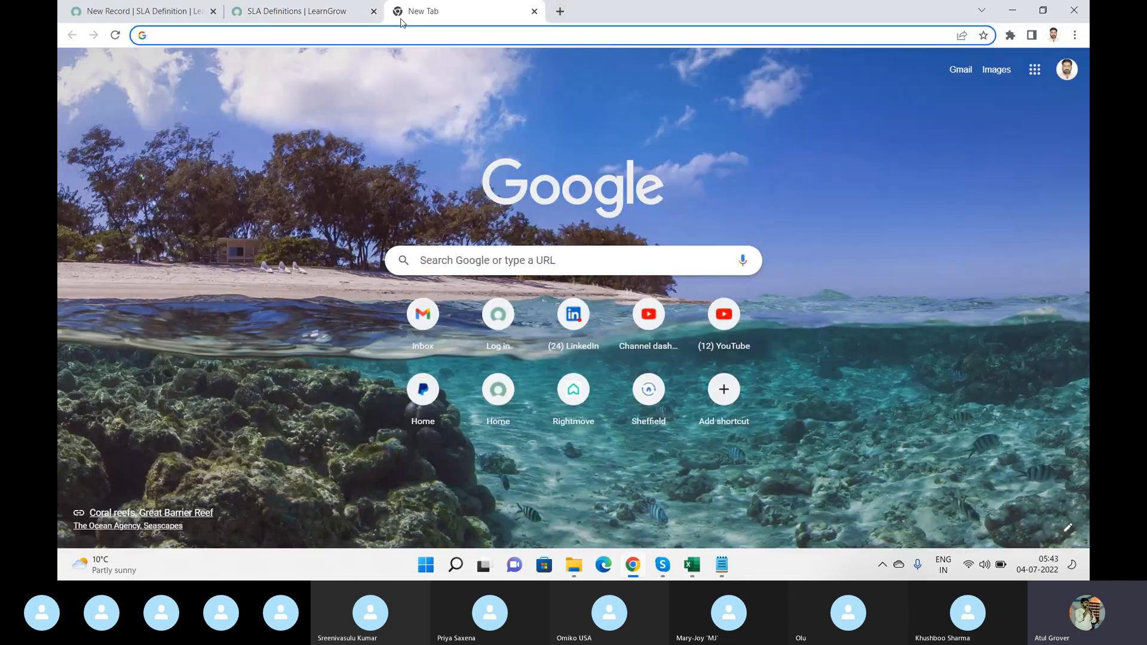
text(dev86271.service-now.com)
key(Right)
text(/inci)
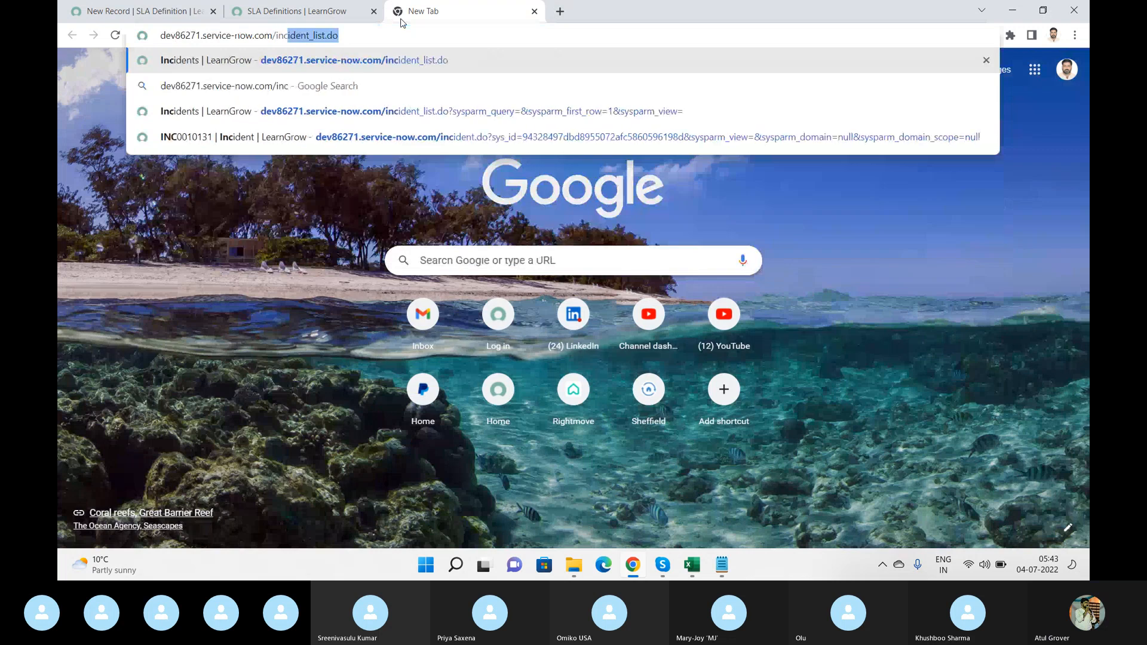
key(Return)
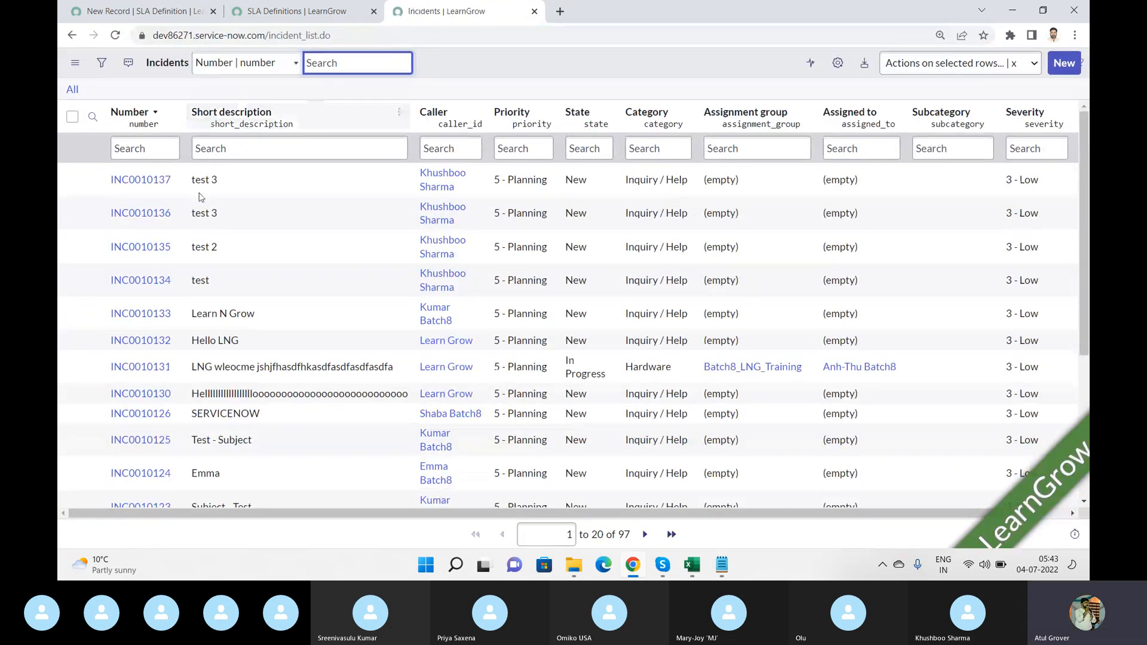
click(147, 185)
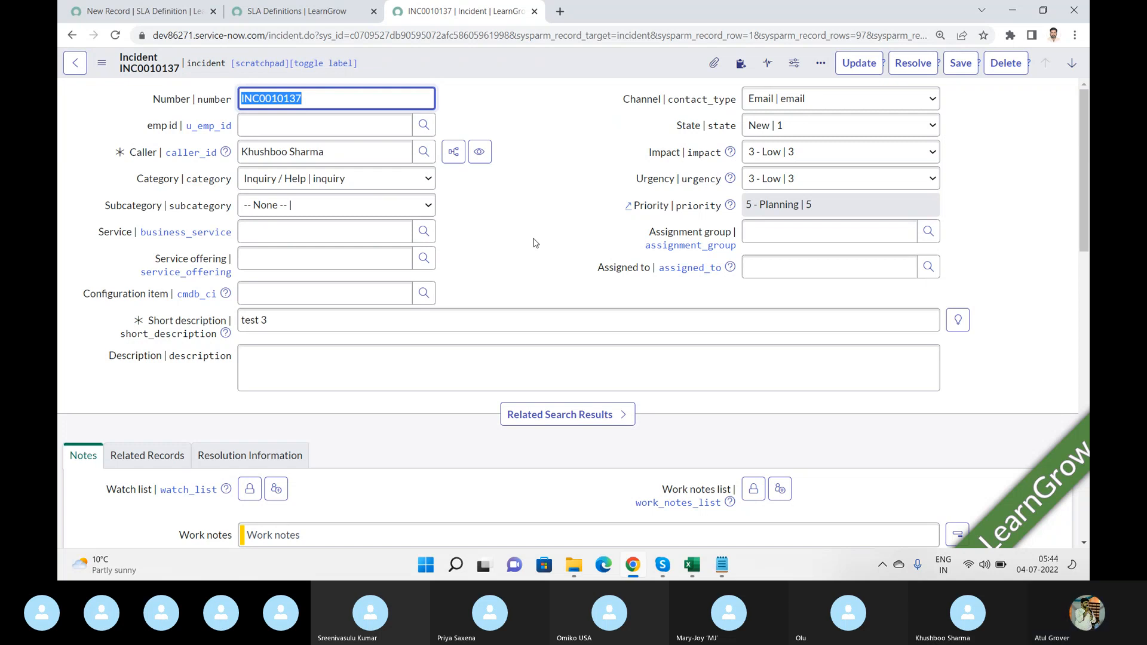
- Return from the incident record to the browser tab with the SLA Definitions list
key(alt+Tab)
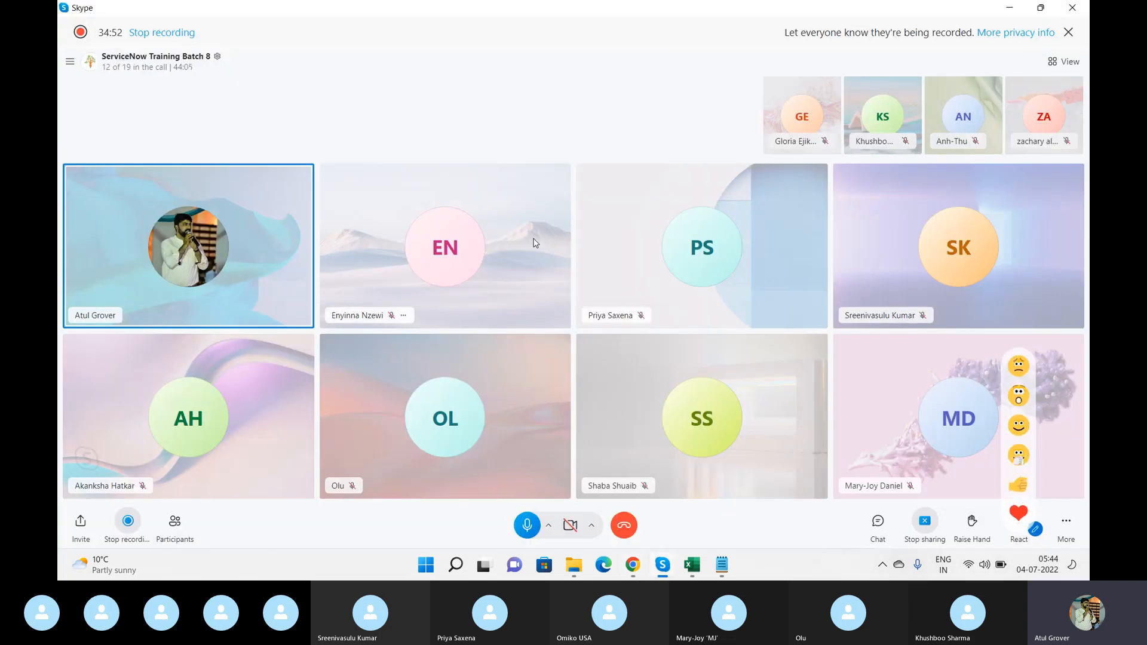
key(alt+Tab)
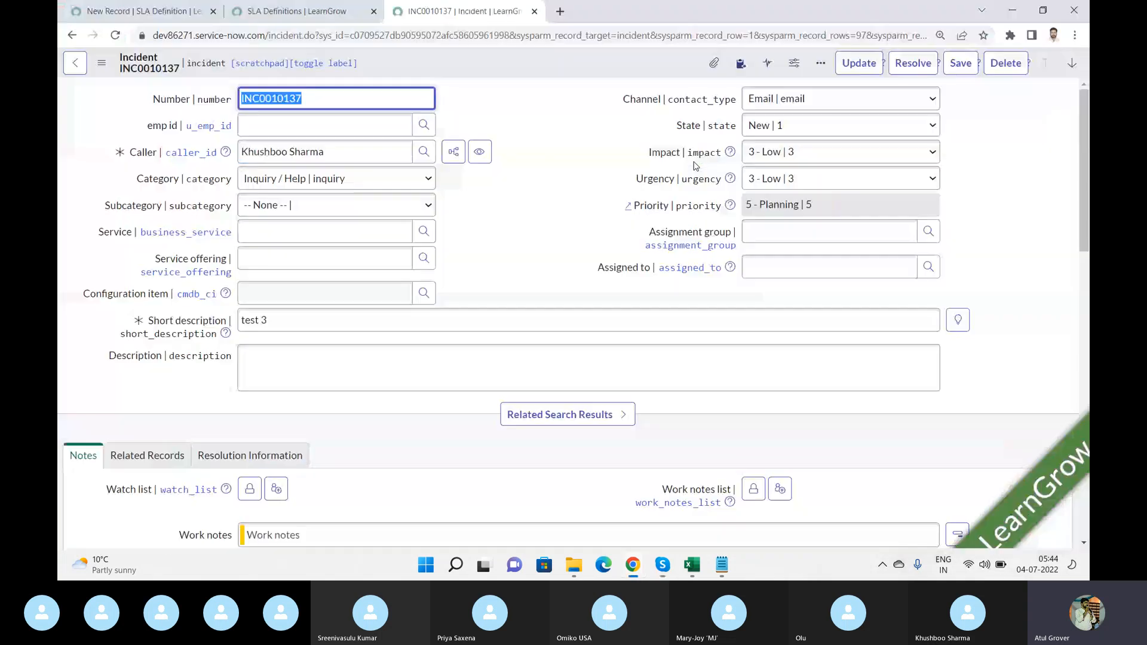
click(310, 11)
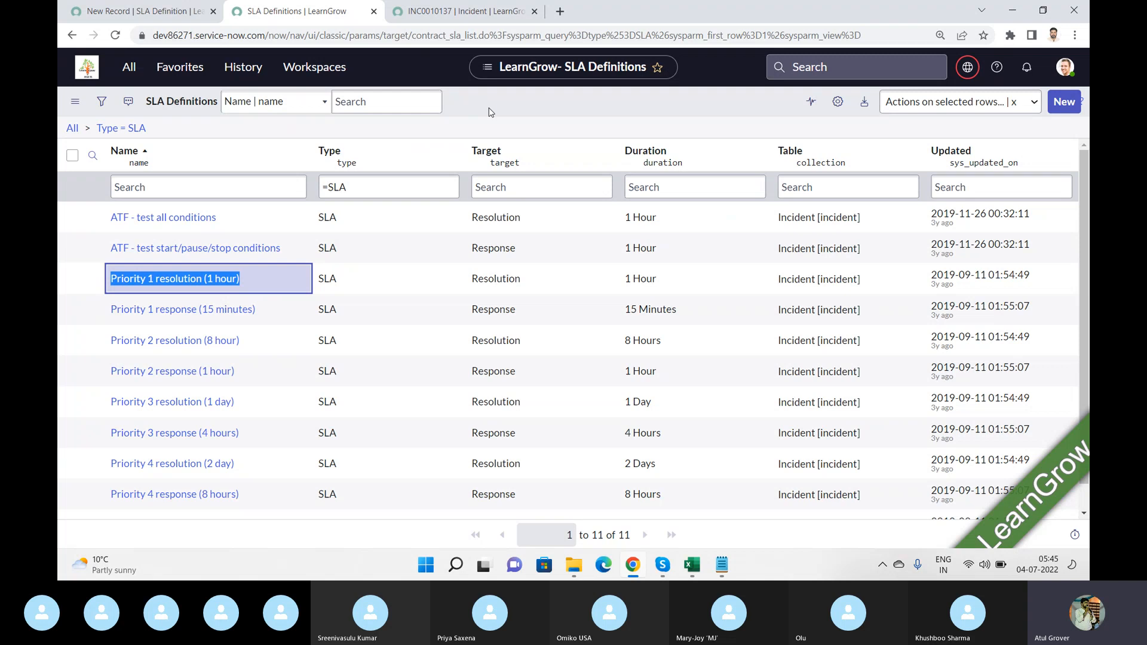
- Check the priority notes in Notepad, and highlight the Priority 1 resolution and response entries in the SLA Definitions list
click(722, 567)
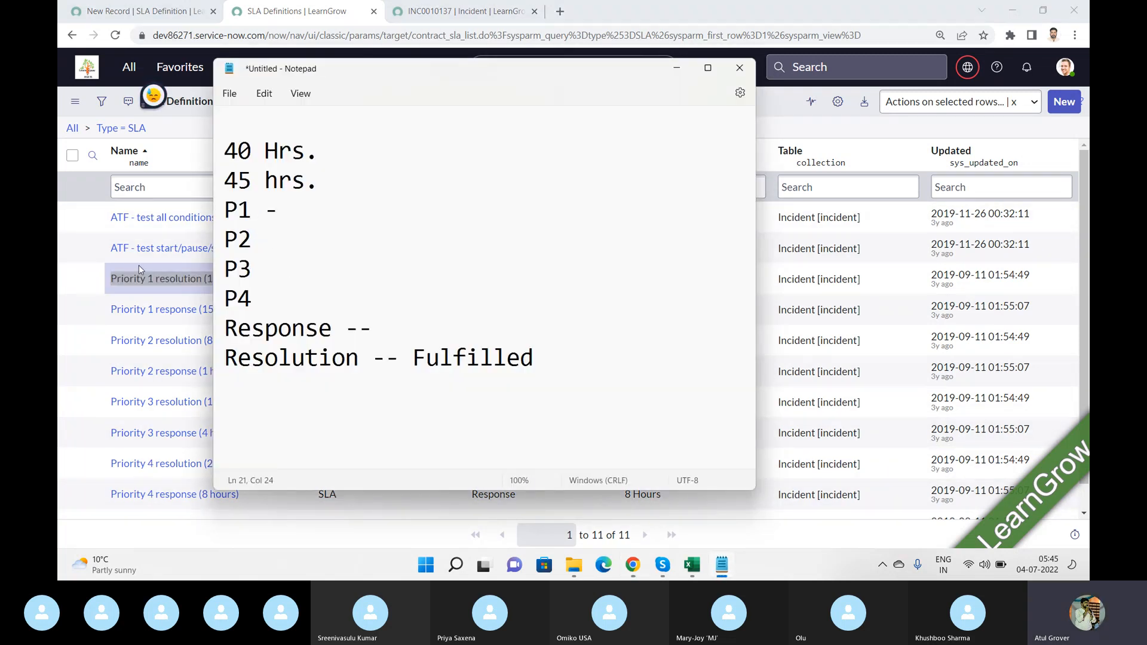
click(188, 136)
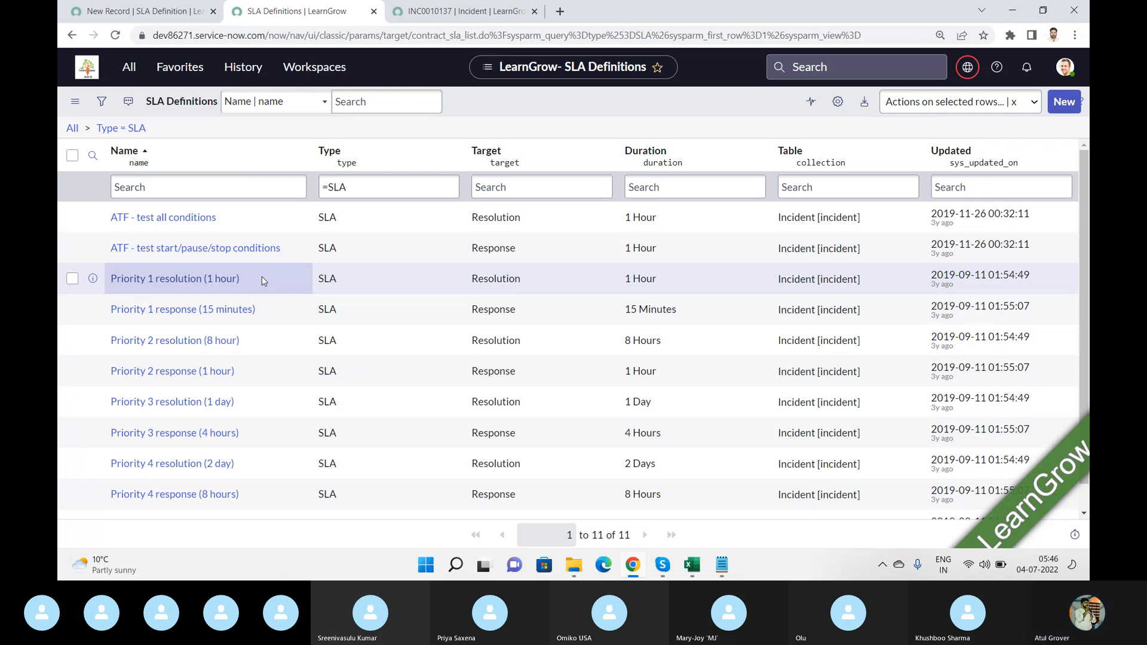
drag(262, 277, 212, 298)
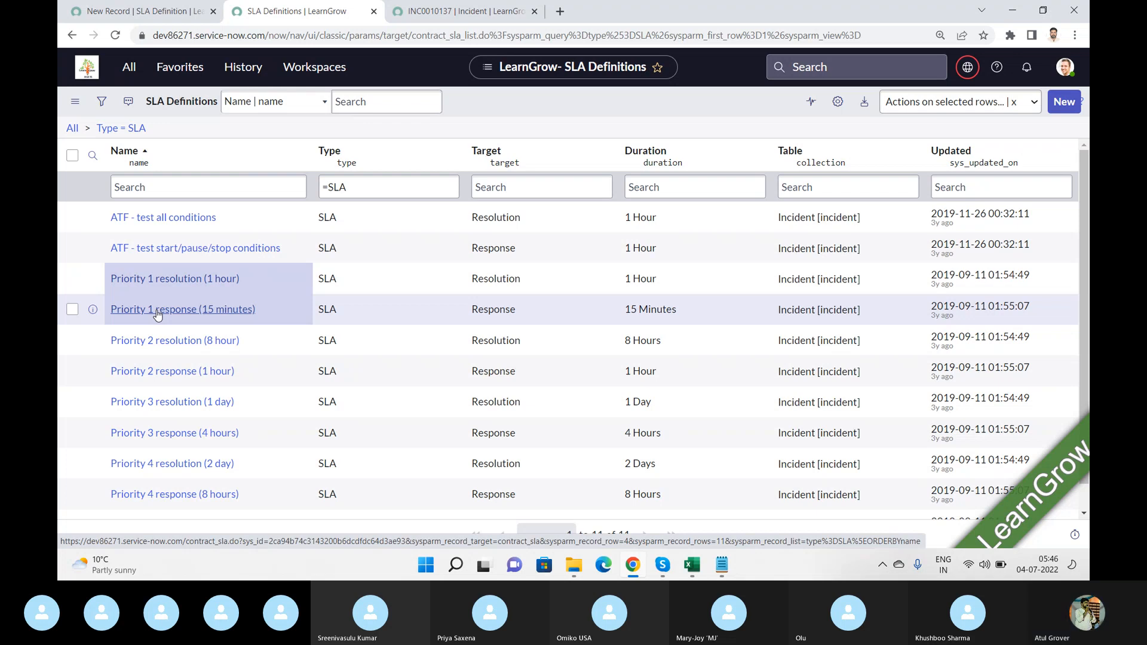
click(195, 287)
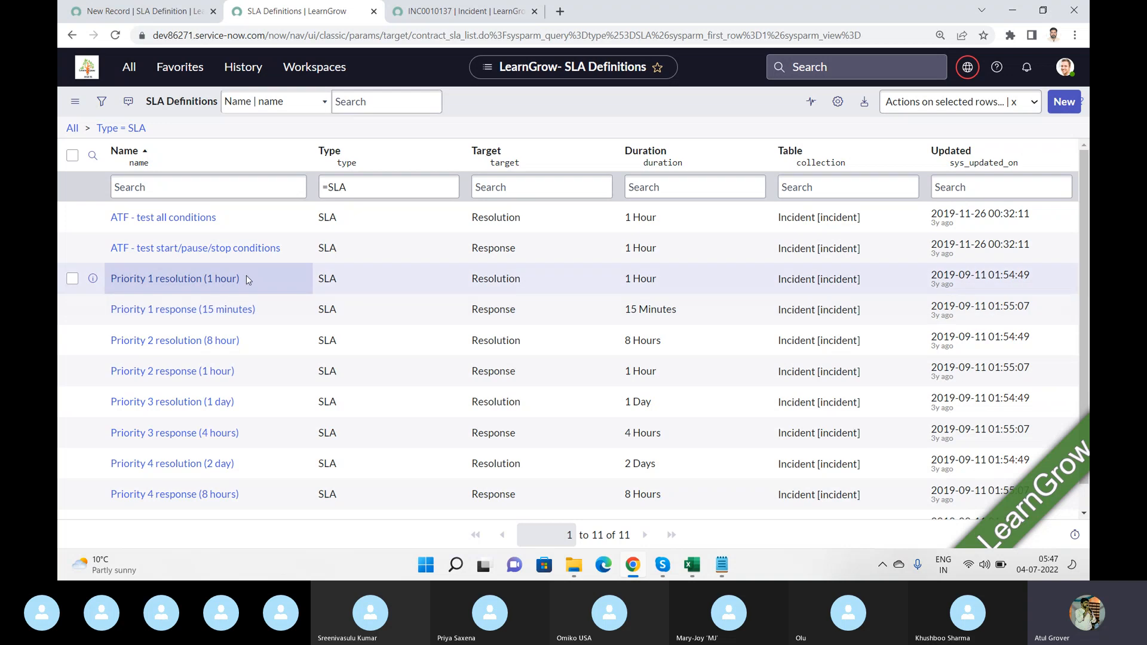
drag(242, 279, 111, 278)
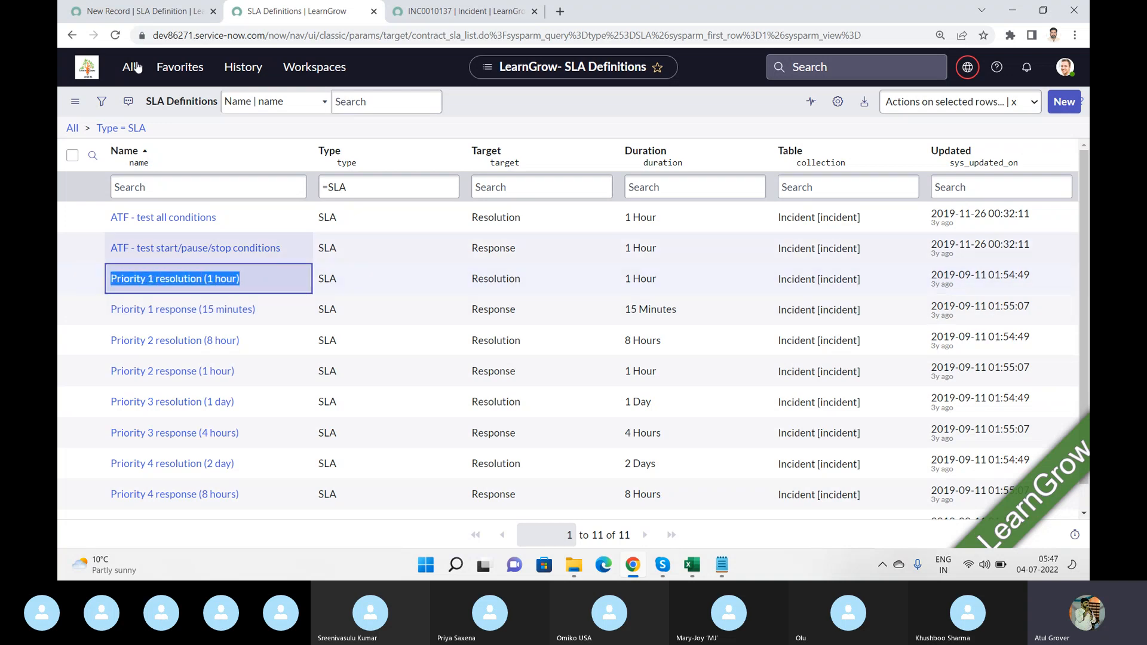
- Return to the new SLA Definition record and name it "LNG P1 Response 30 Mins"
click(146, 14)
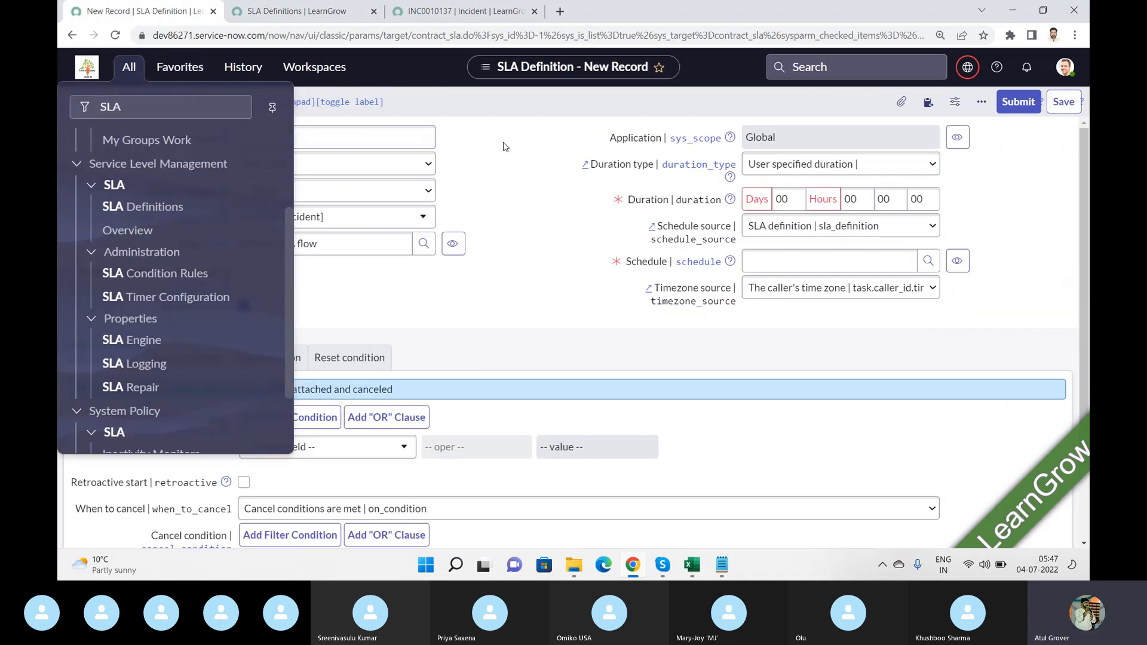
click(346, 138)
click(317, 20)
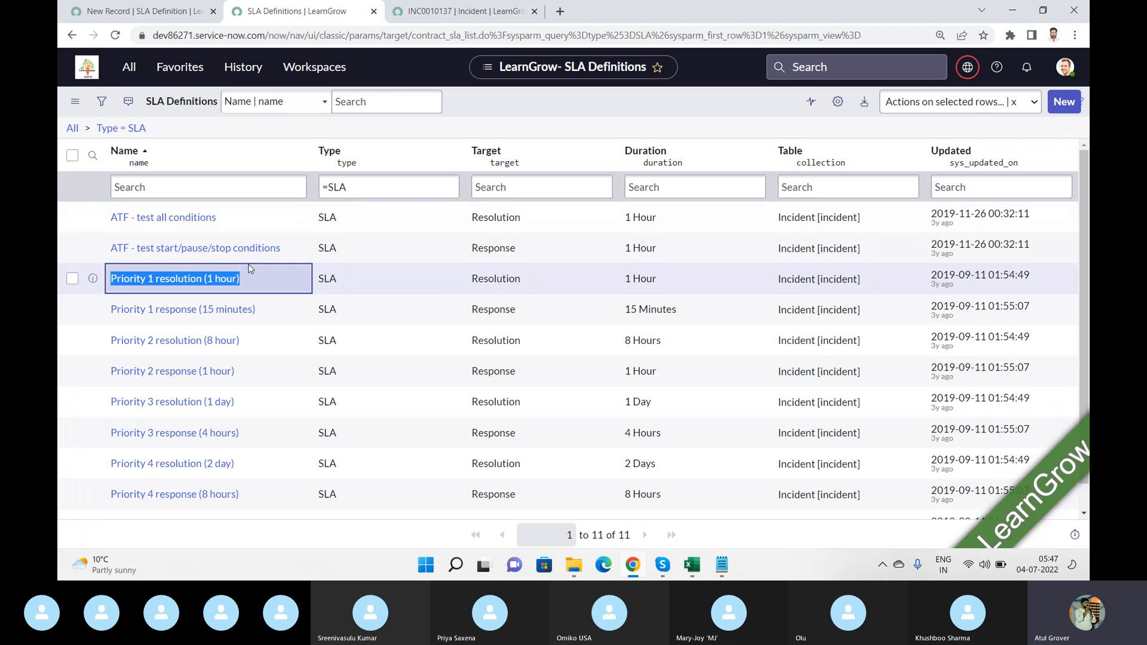
click(166, 13)
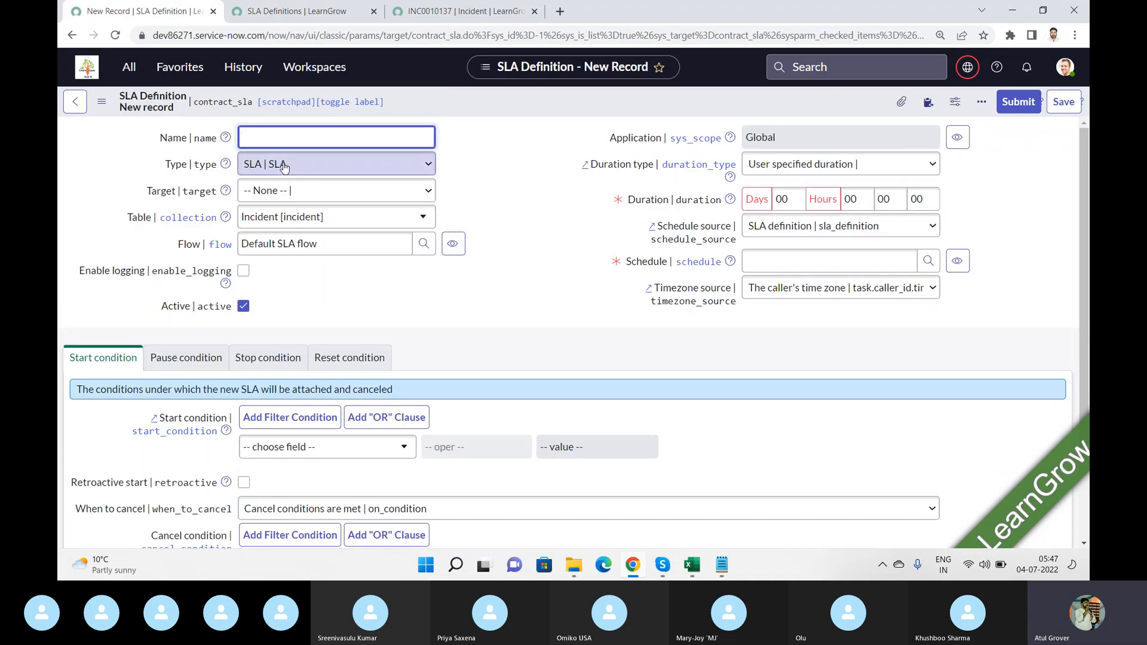
text(LNG P)
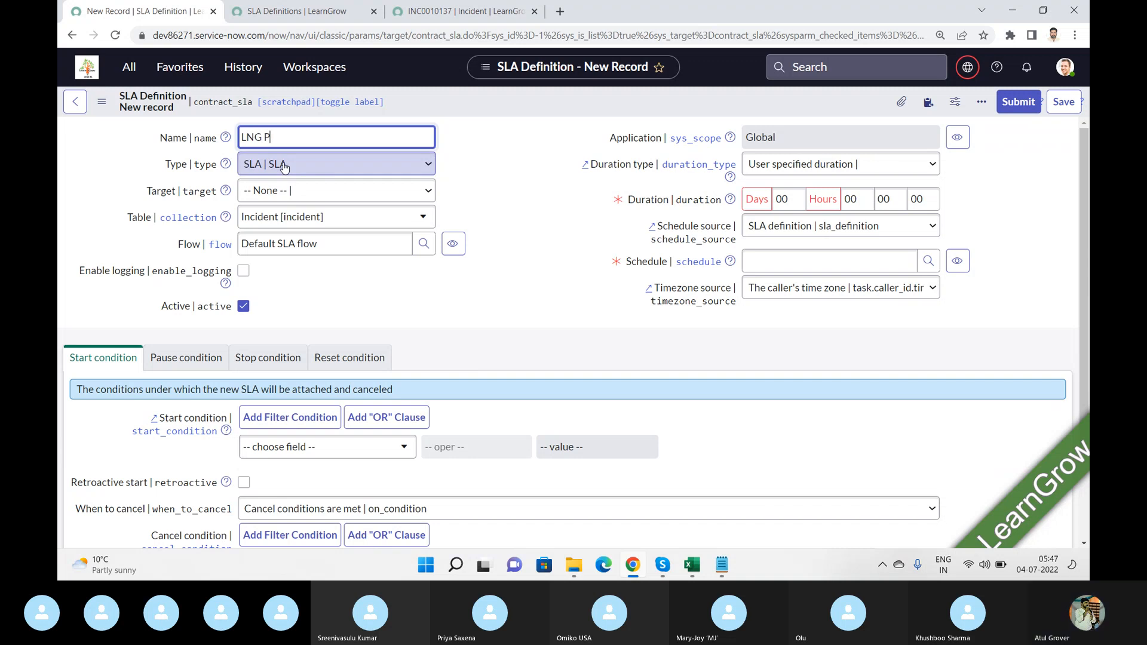
text(1)
text( Resp)
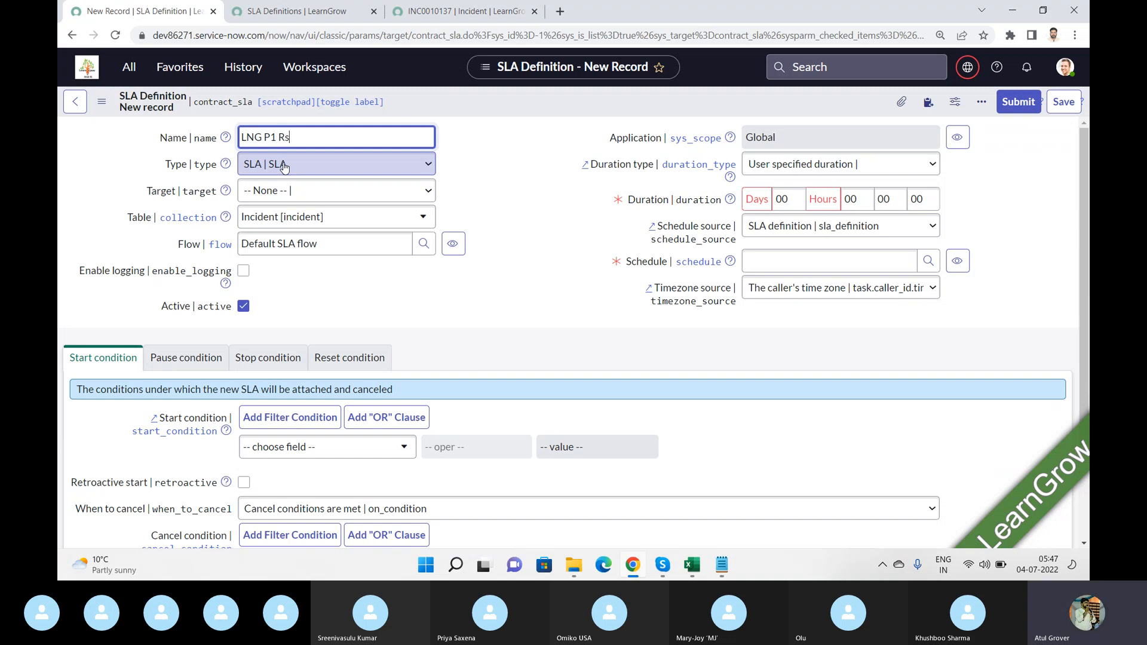
text(osne)
key(BackSpace)
key(BackSpace)
key(BackSpace)
text(nse 30 Mins)
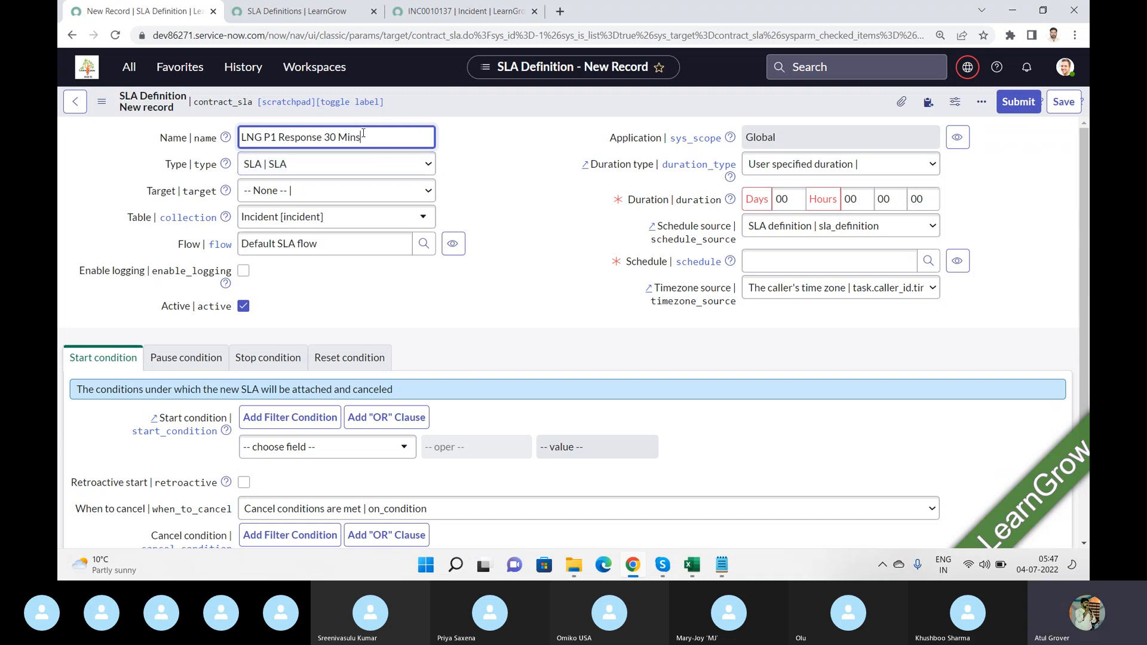
- Highlight the parts of the SLA name one by one, including the priority and the duration, and finally the whole name
drag(363, 133, 248, 137)
text(NG)
drag(264, 136, 278, 137)
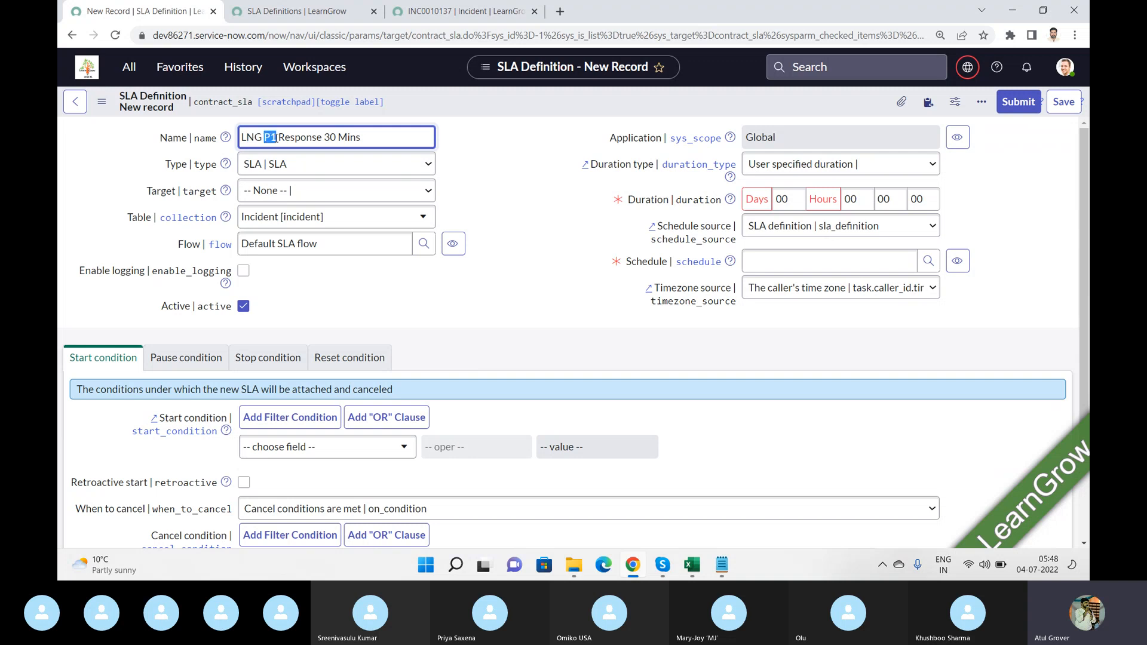
double_click(318, 147)
drag(324, 137, 364, 138)
drag(363, 138, 227, 136)
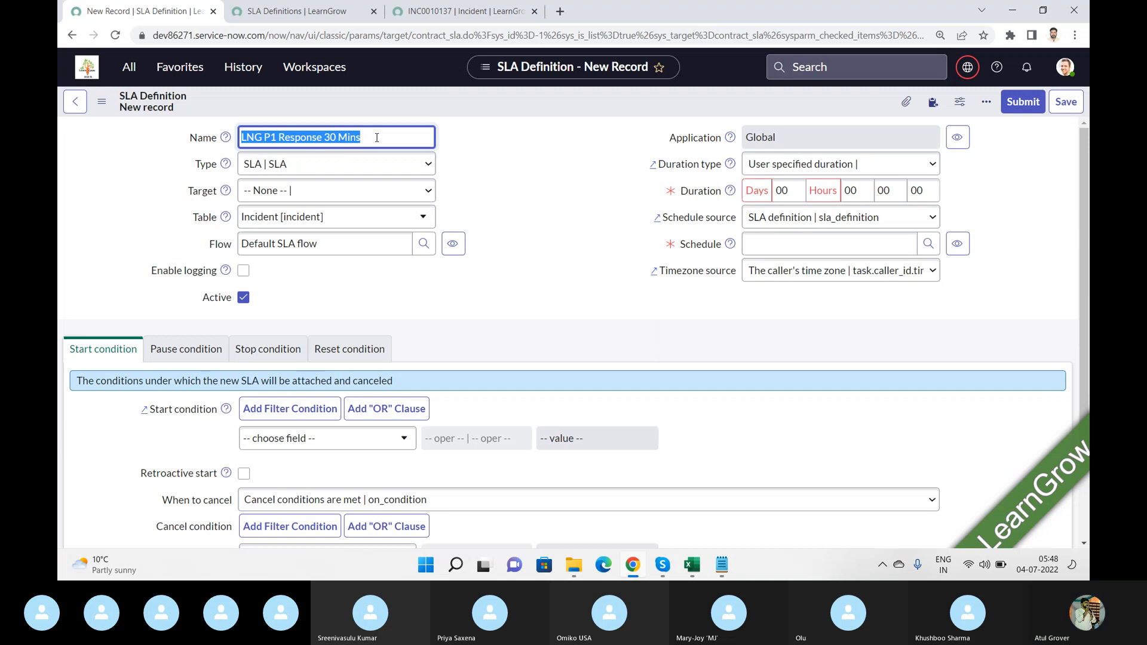
key(alt+Tab)
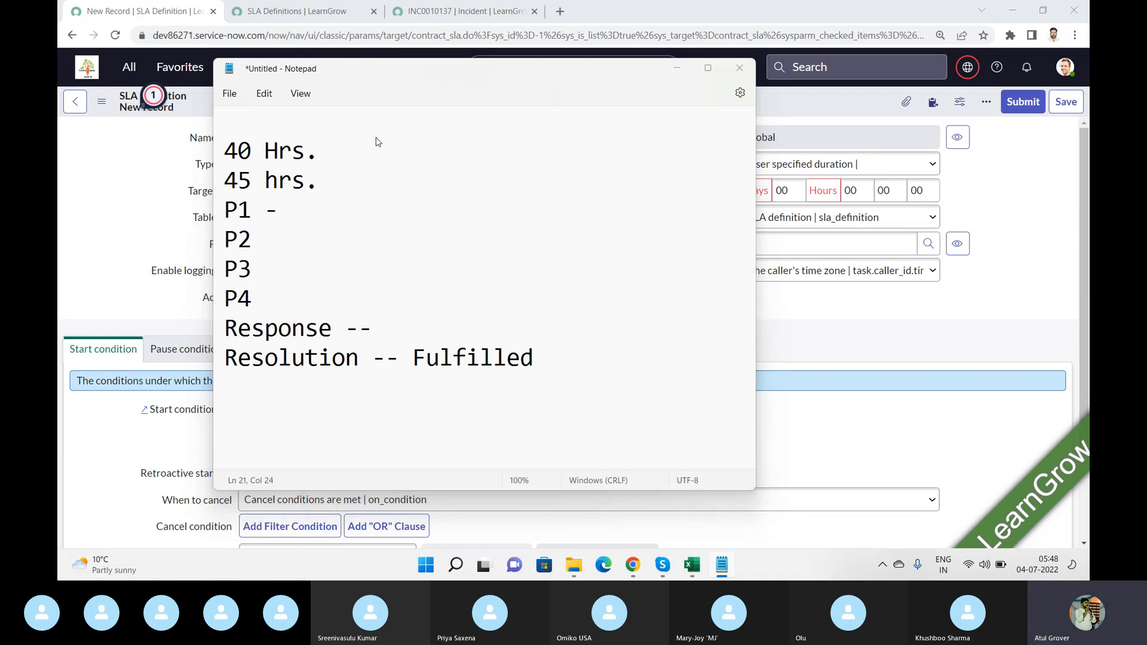
key(alt+Tab)
key(Tab)
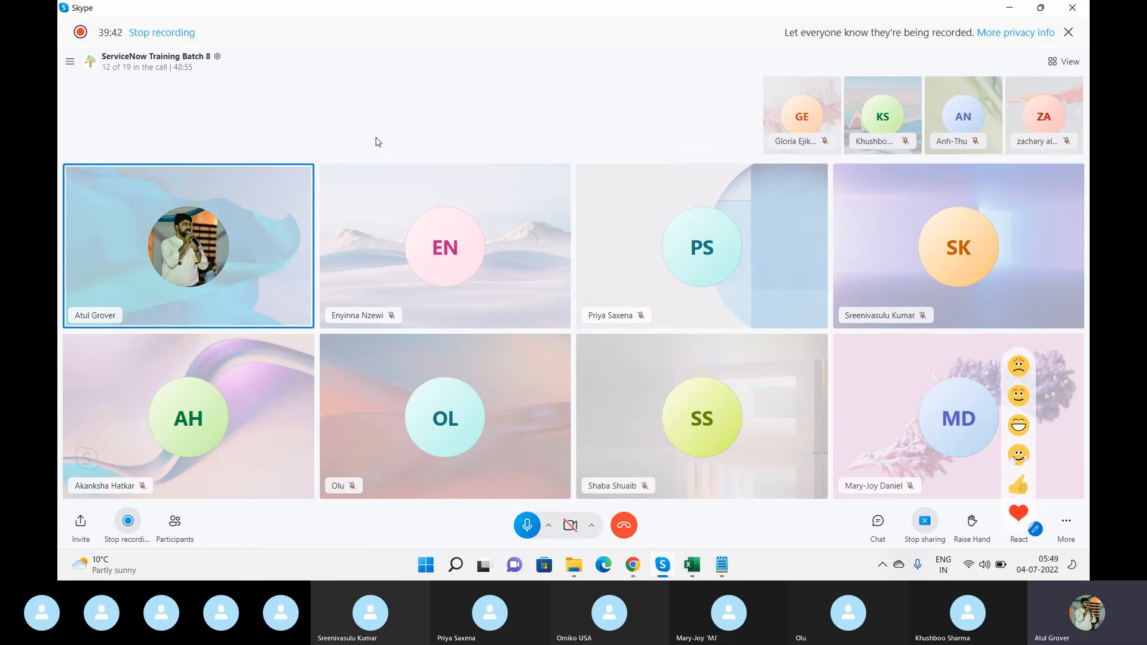
key(alt+Tab)
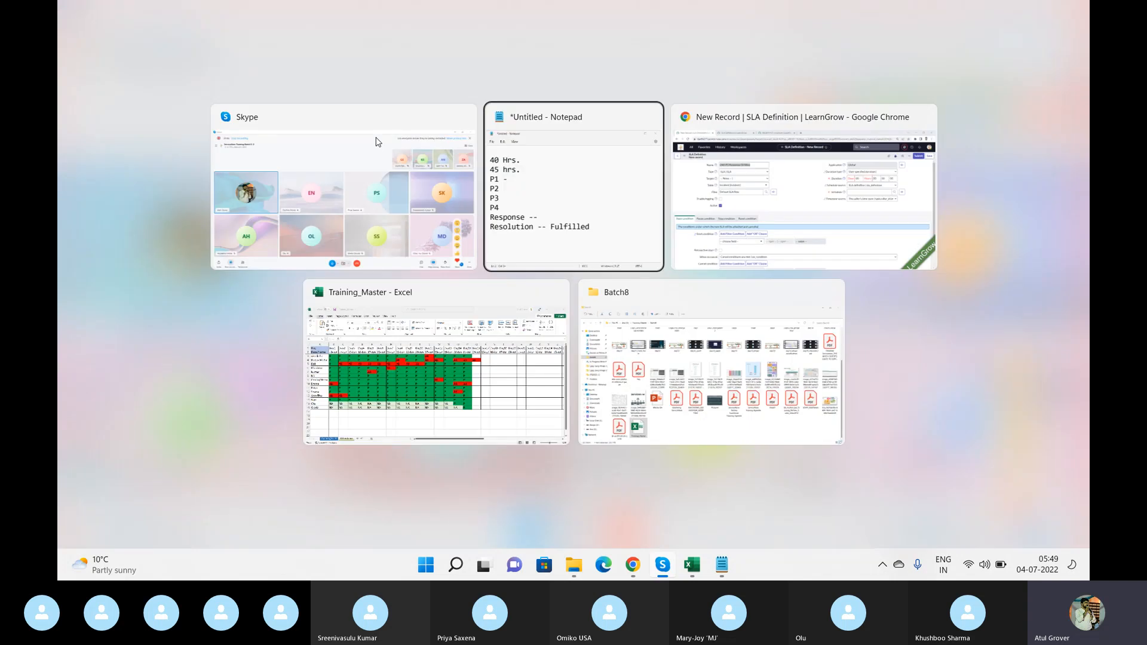
key(alt+Tab)
click(368, 141)
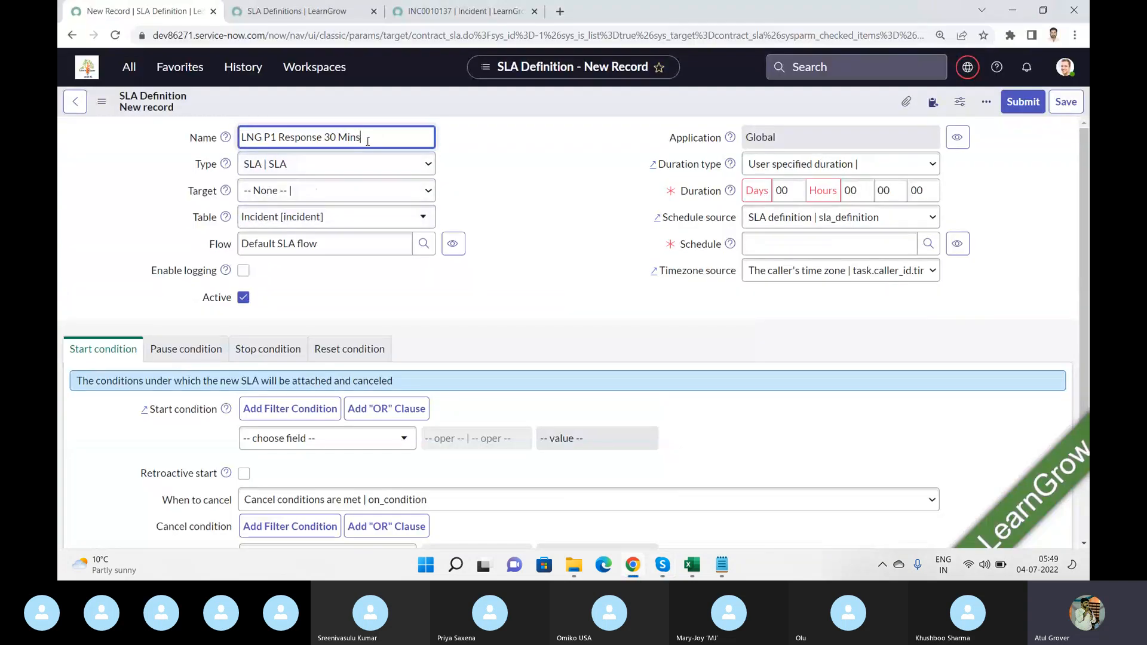
drag(368, 141, 209, 143)
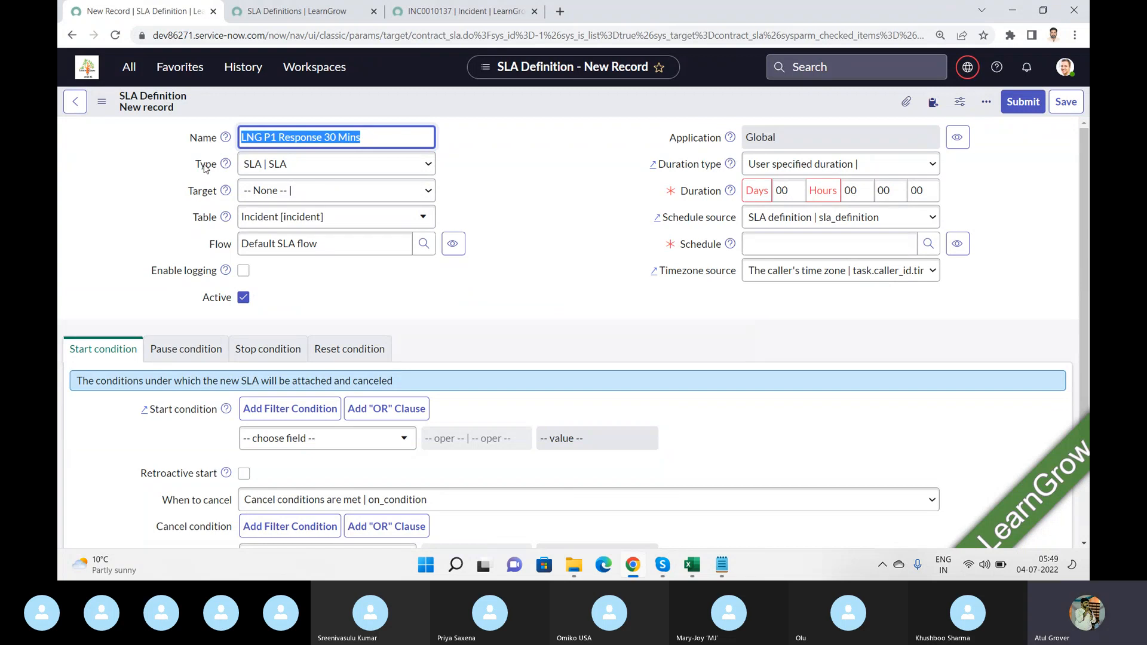
- Choose SLA as the definition's type and Response as its target
click(338, 164)
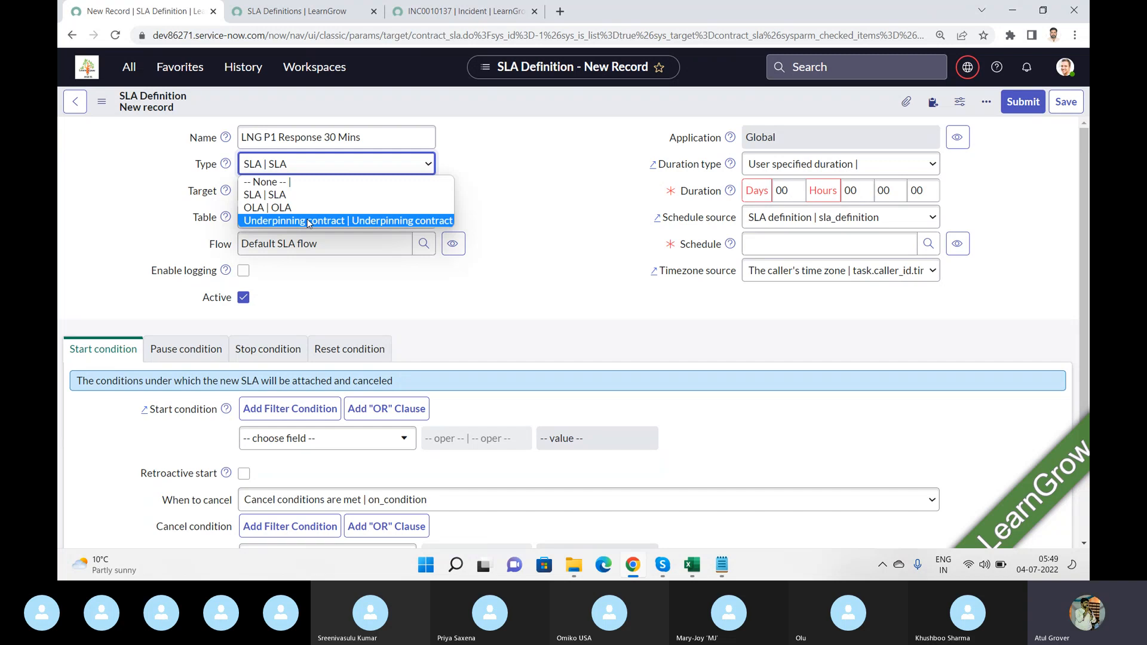
click(309, 194)
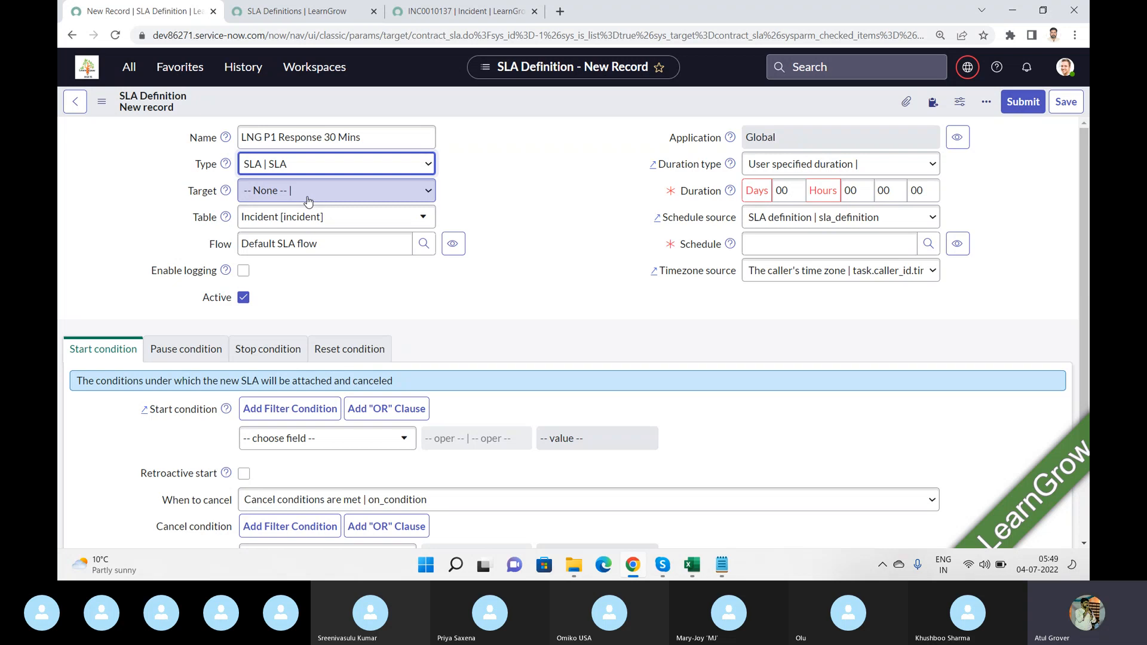
click(308, 201)
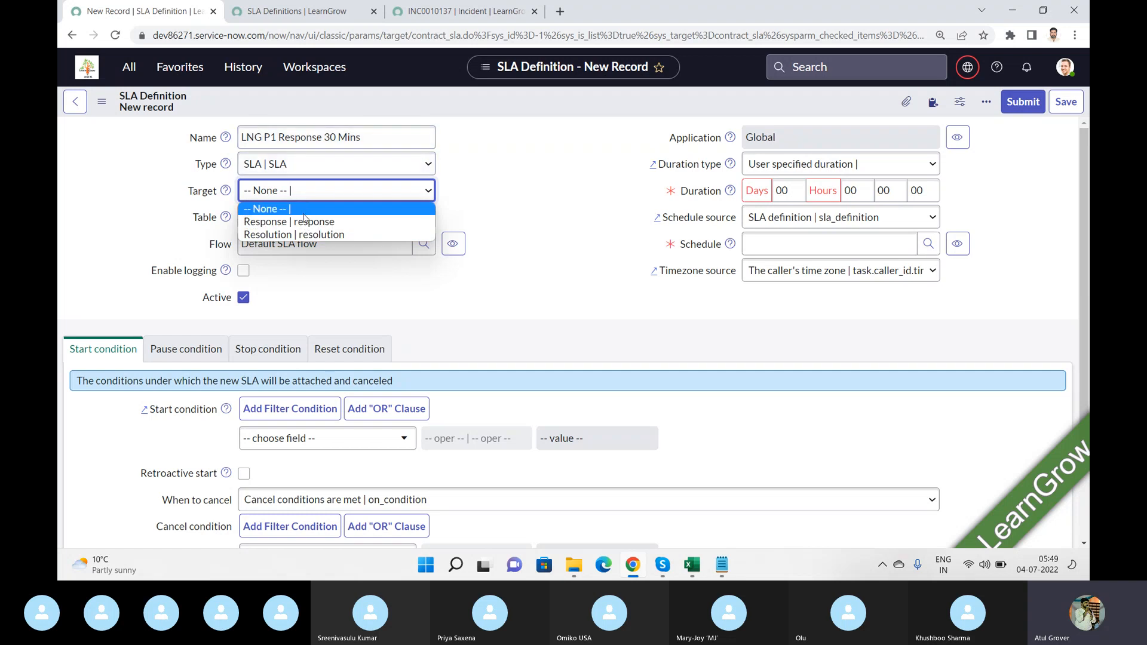
click(305, 222)
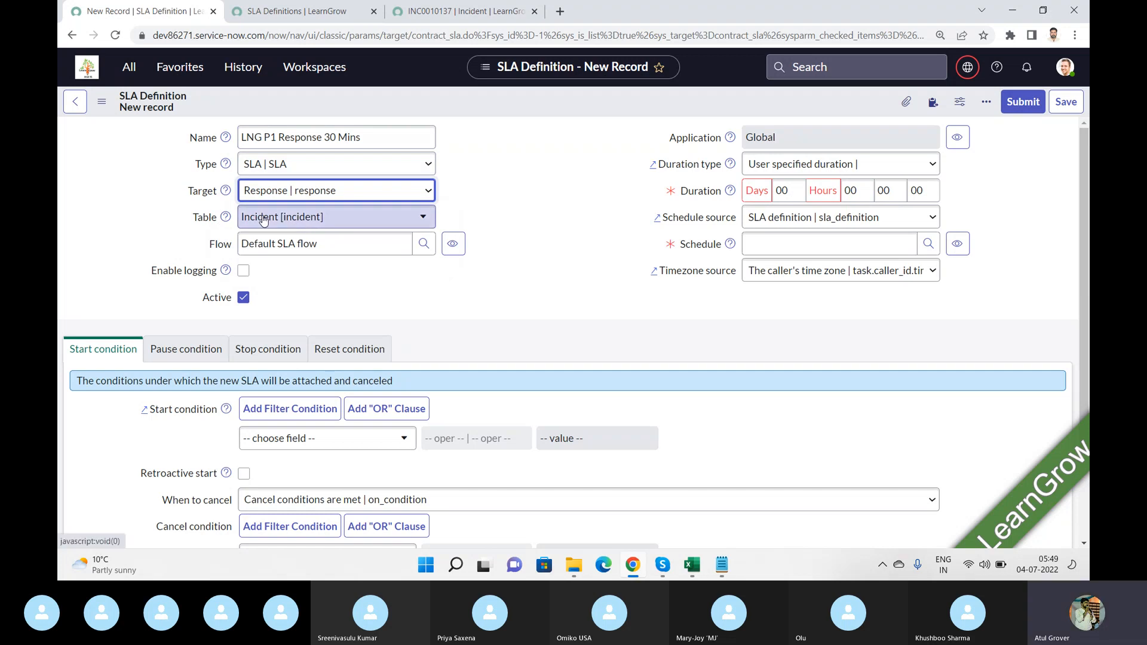
- Choose Incident [incident] as the SLA's table and highlight the flow "Default SLA flow"
click(333, 223)
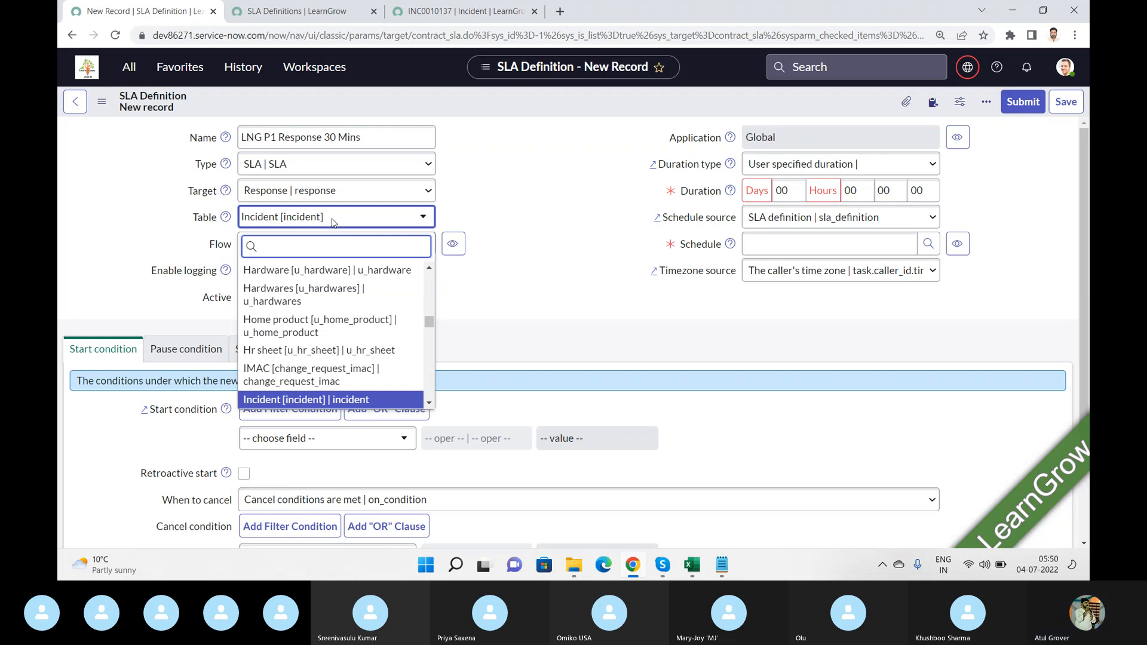
click(343, 402)
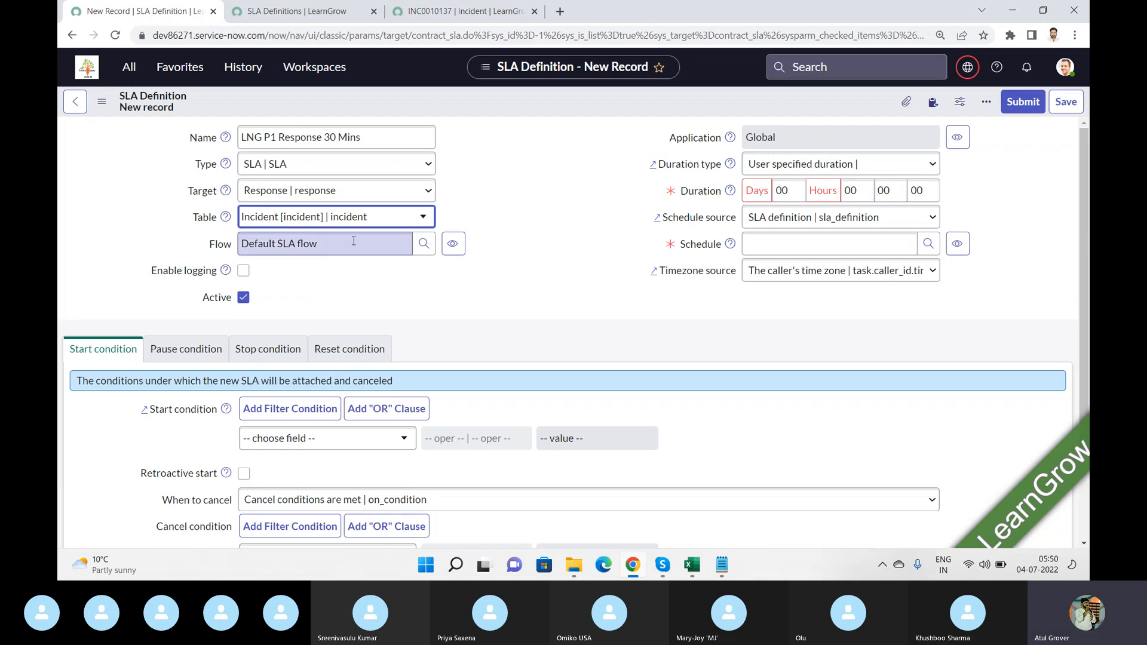
drag(354, 241, 240, 239)
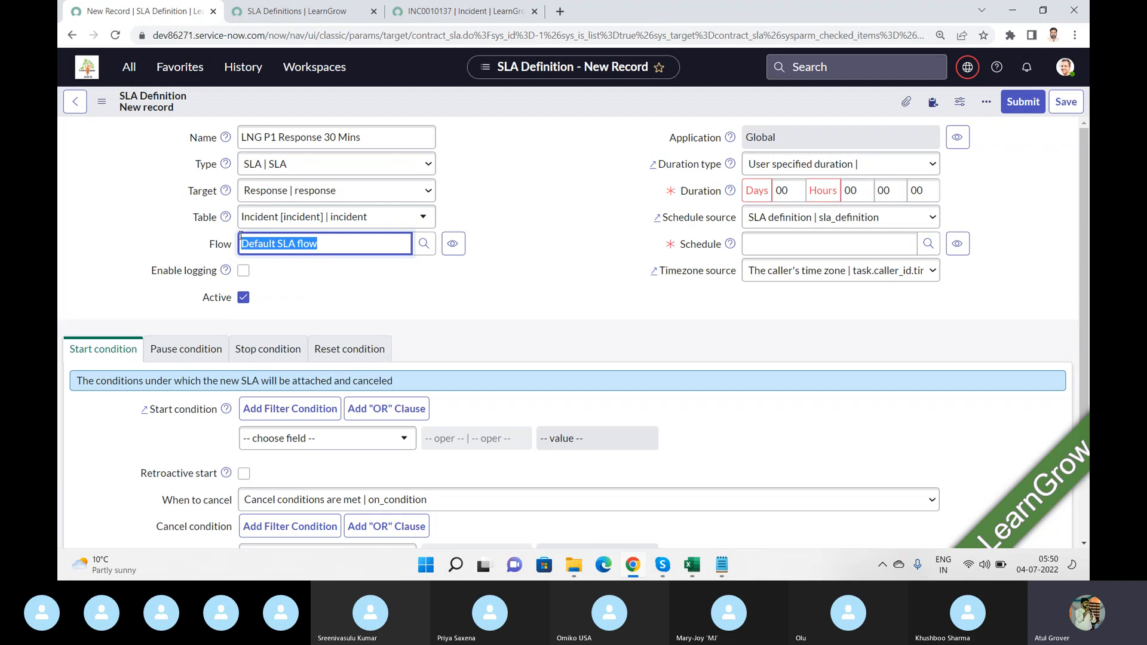
click(244, 271)
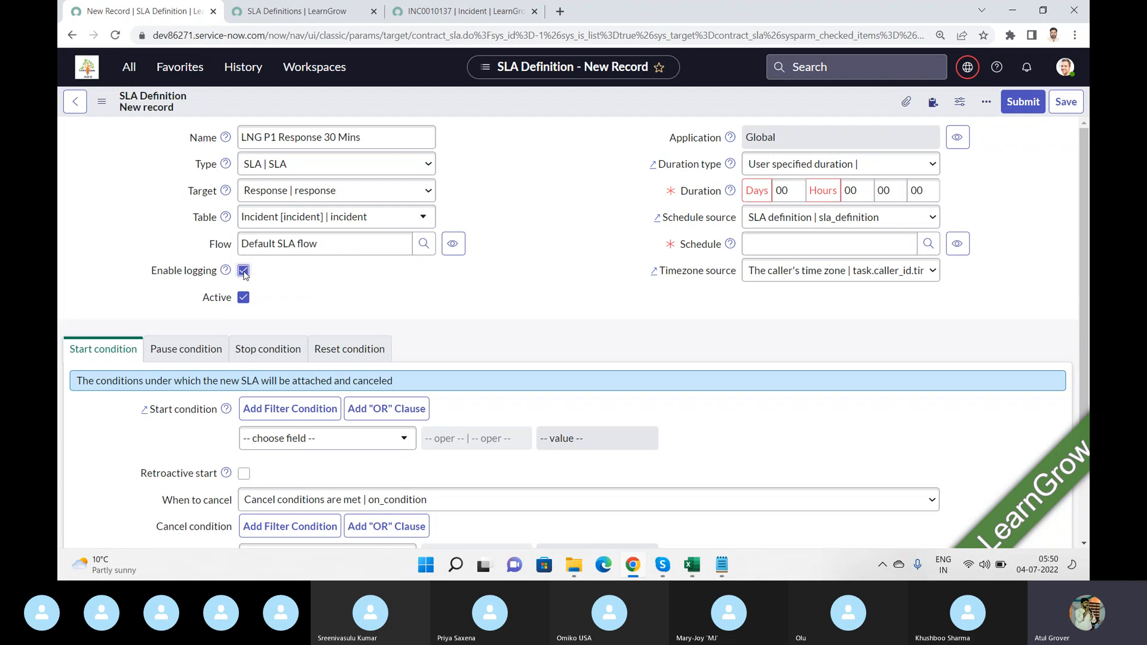
click(243, 271)
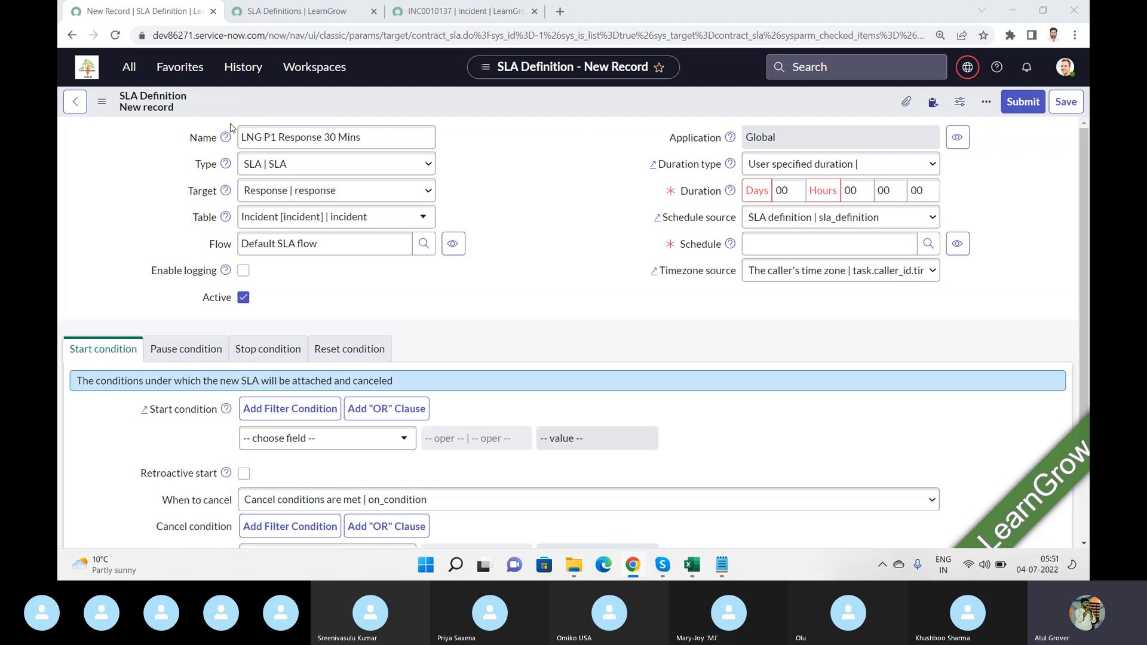
key(alt+Tab)
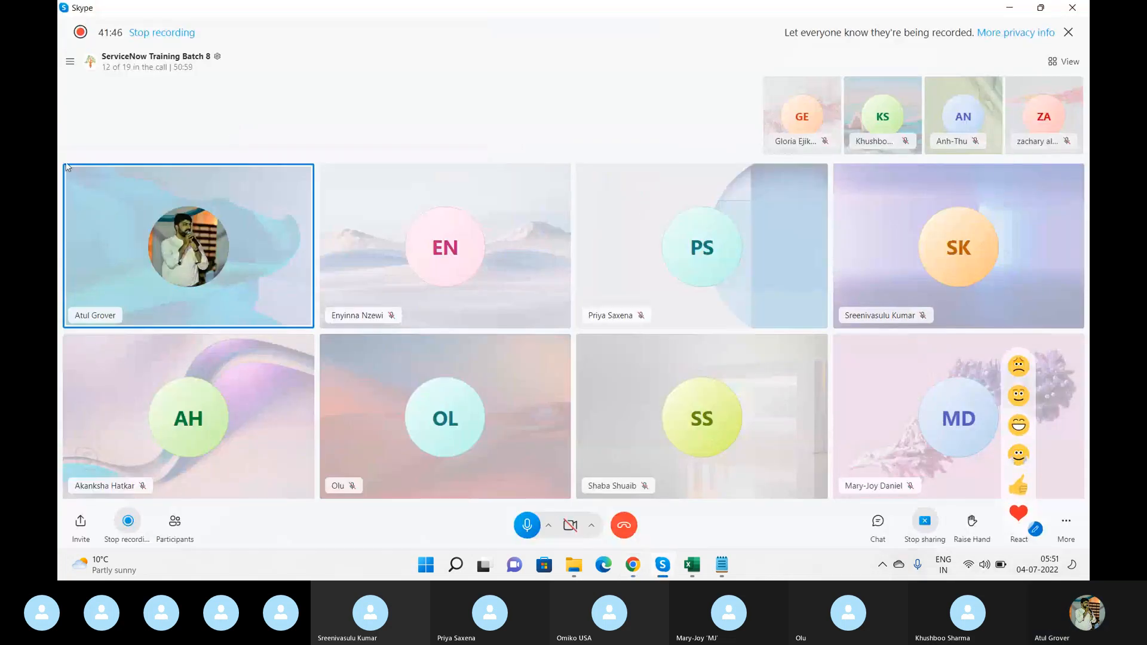
click(1017, 537)
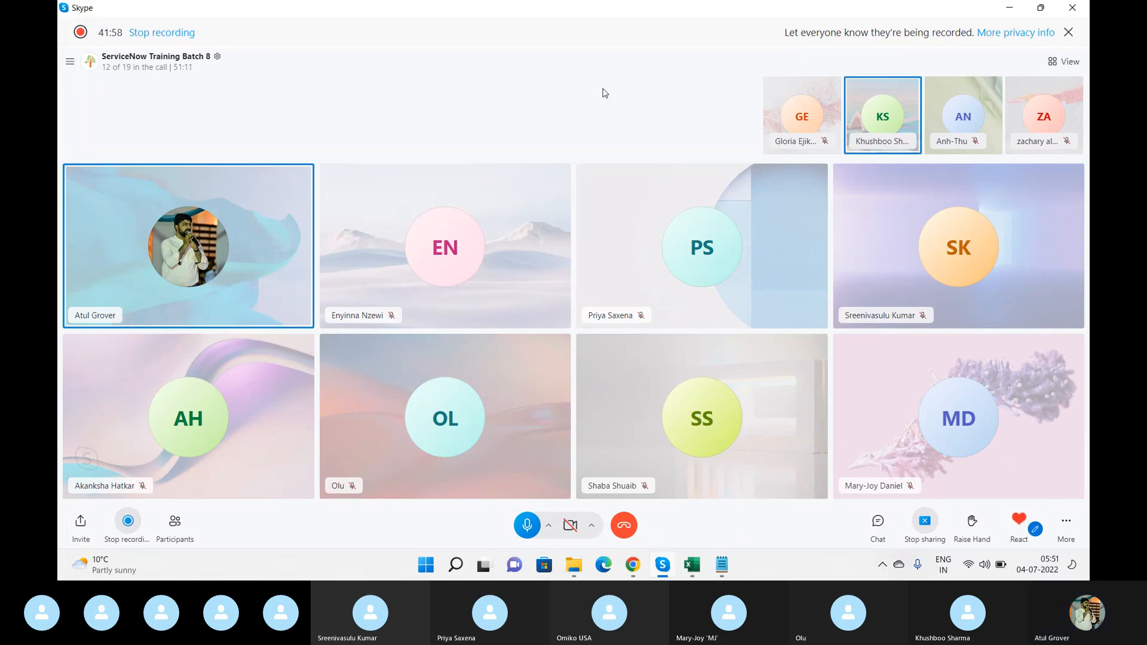
key(alt+Tab)
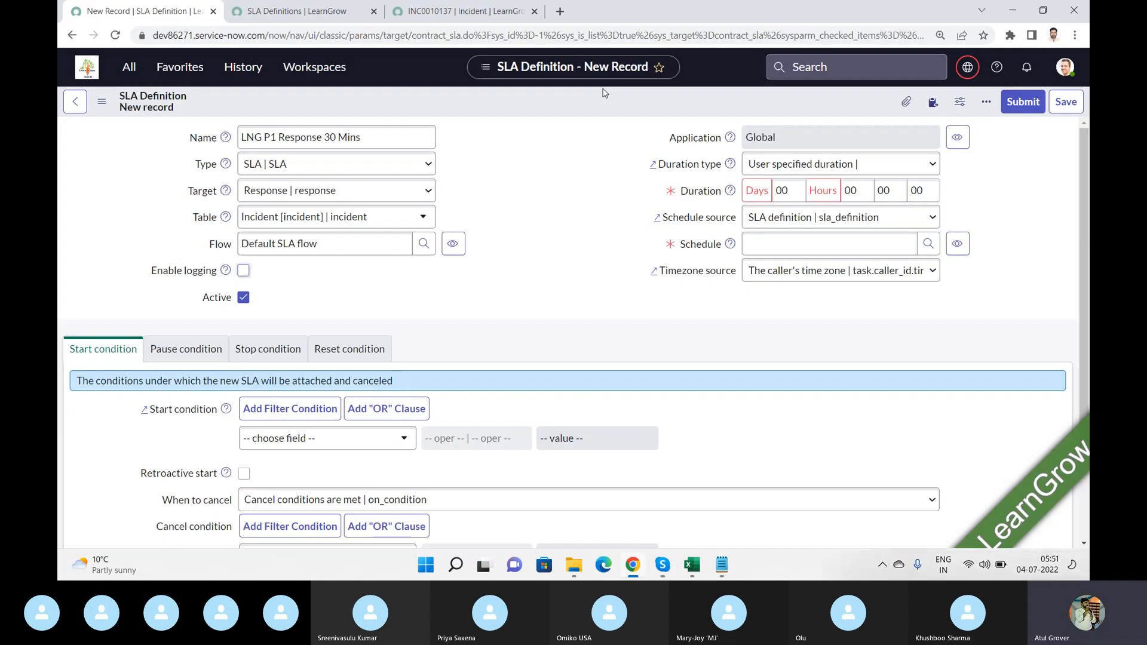
mouse_move(227, 271)
mouse_move(967, 67)
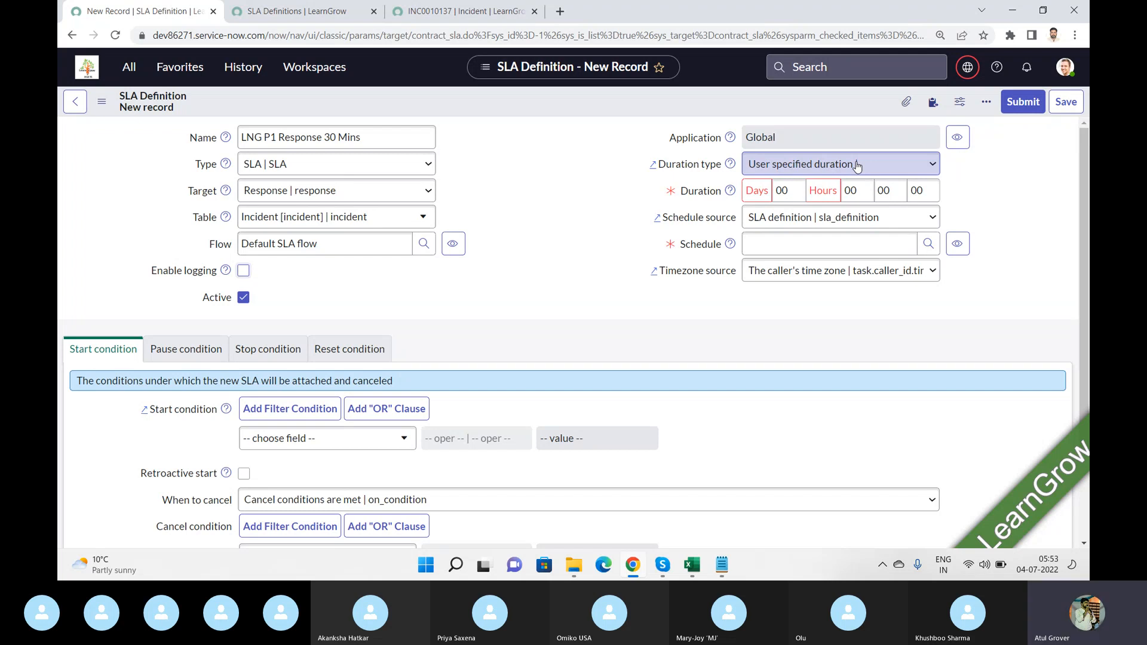
- Highlight "30 Mins" in the SLA name, review the duration type options and choose User specified duration
click(326, 137)
drag(327, 136, 361, 137)
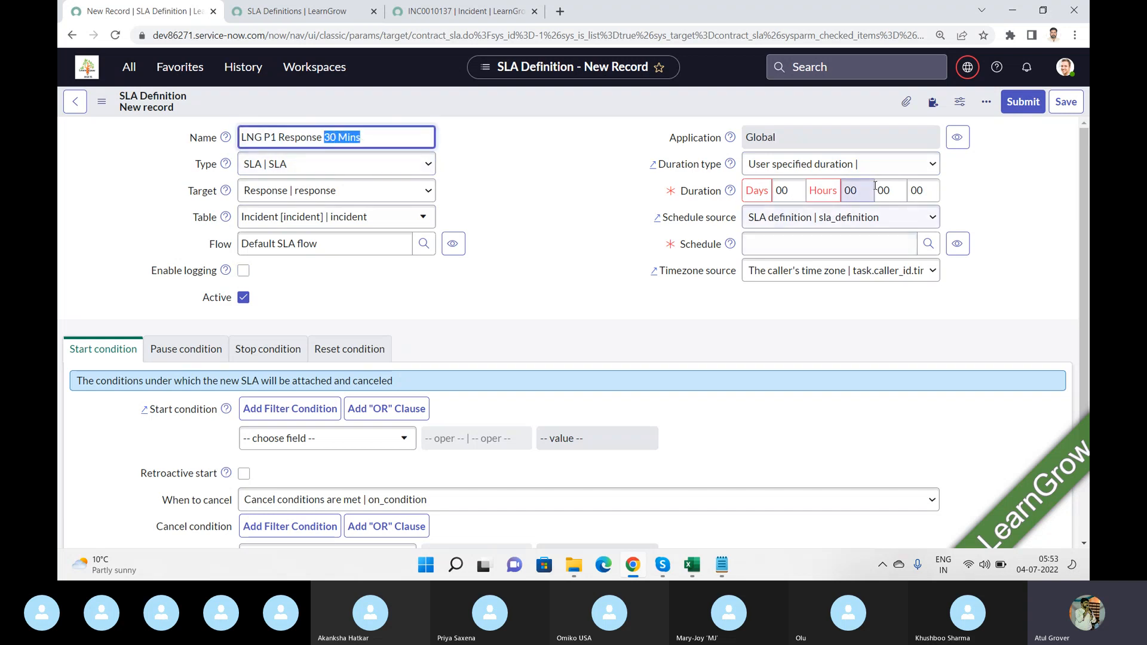
click(834, 164)
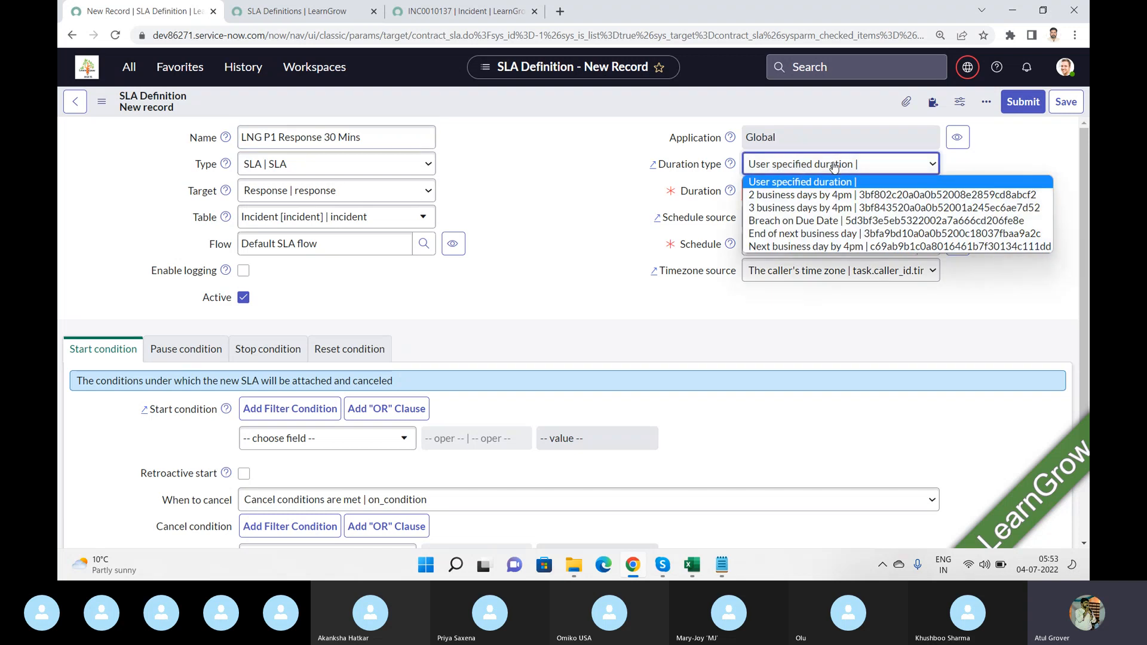
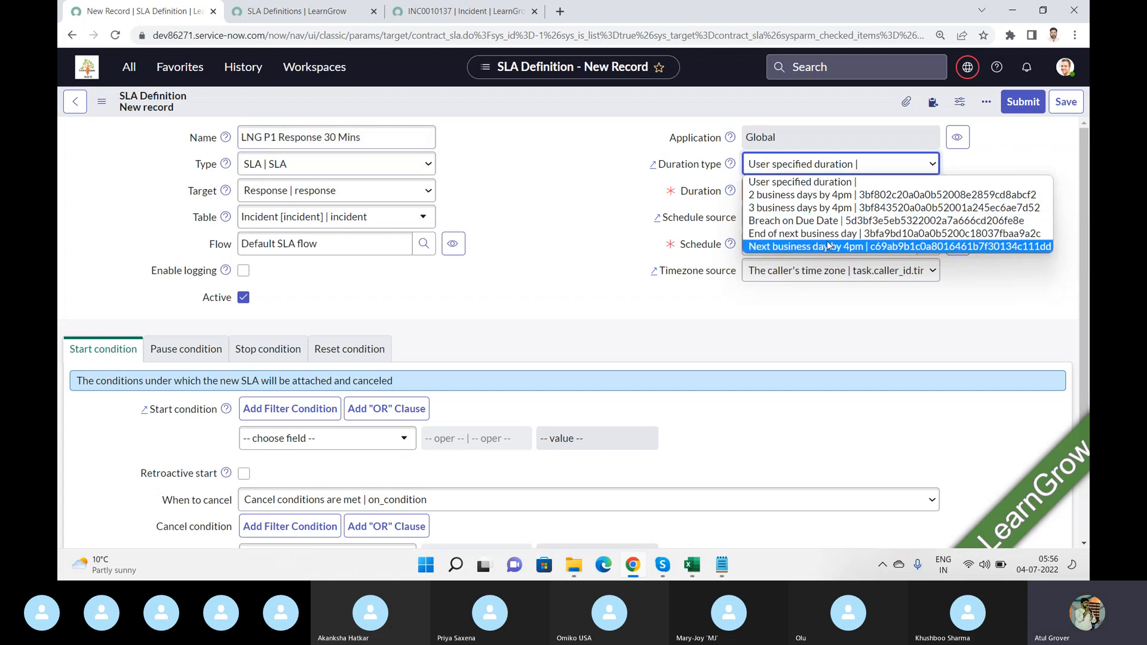
click(807, 183)
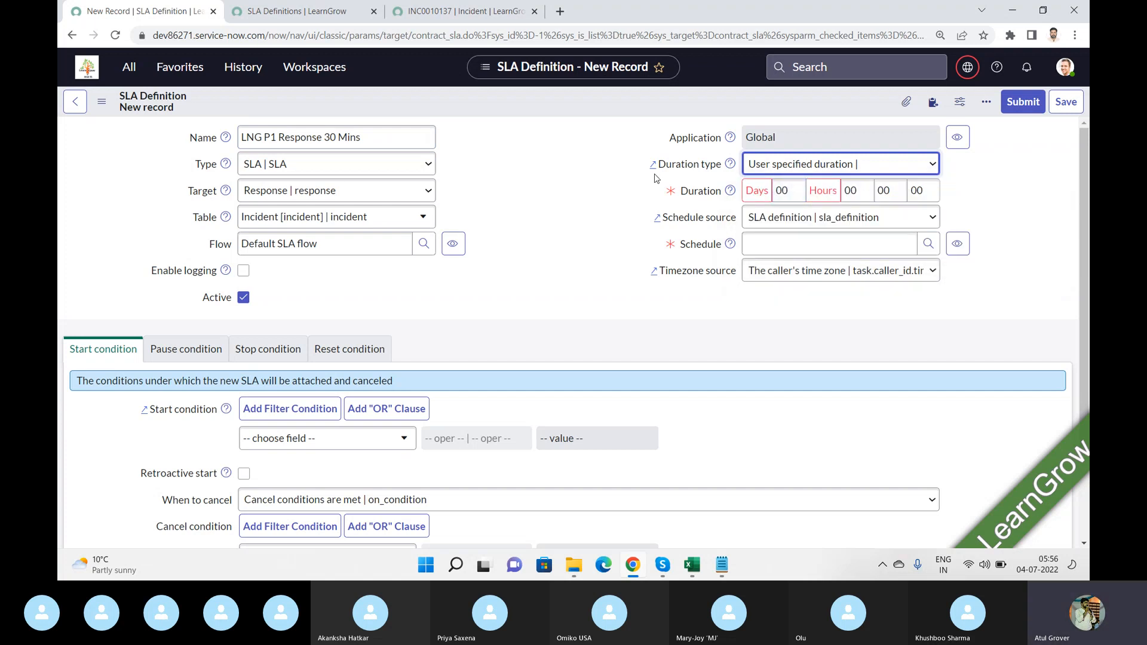
- Check the Skype call window and return to the new SLA definition in Chrome
key(alt+Tab)
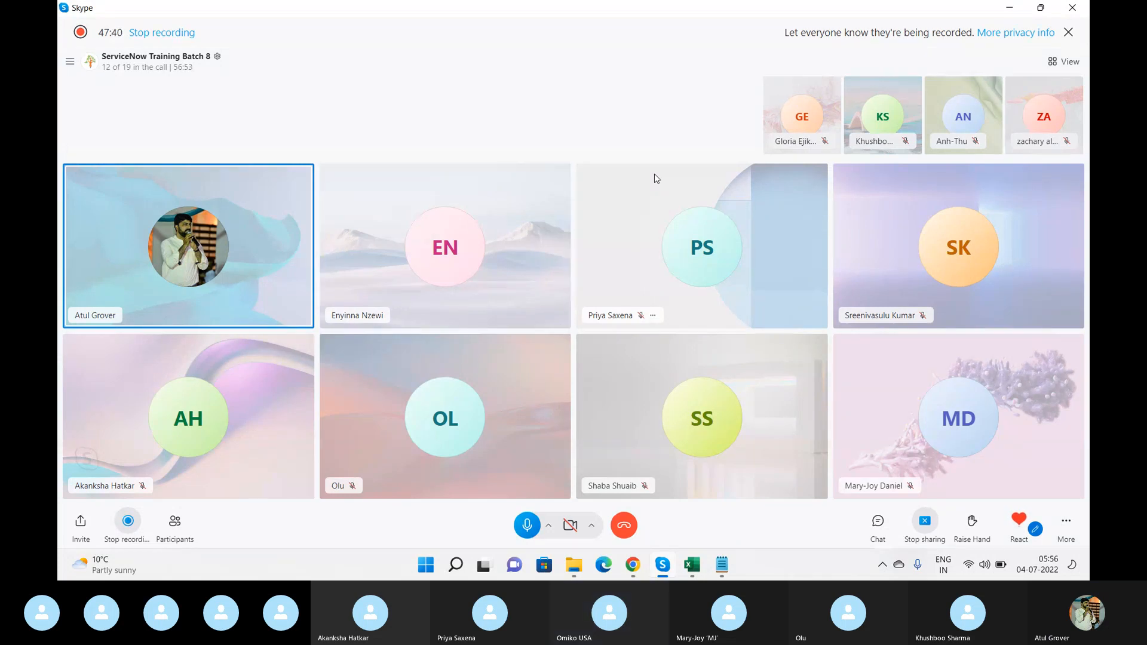
key(super+Tab)
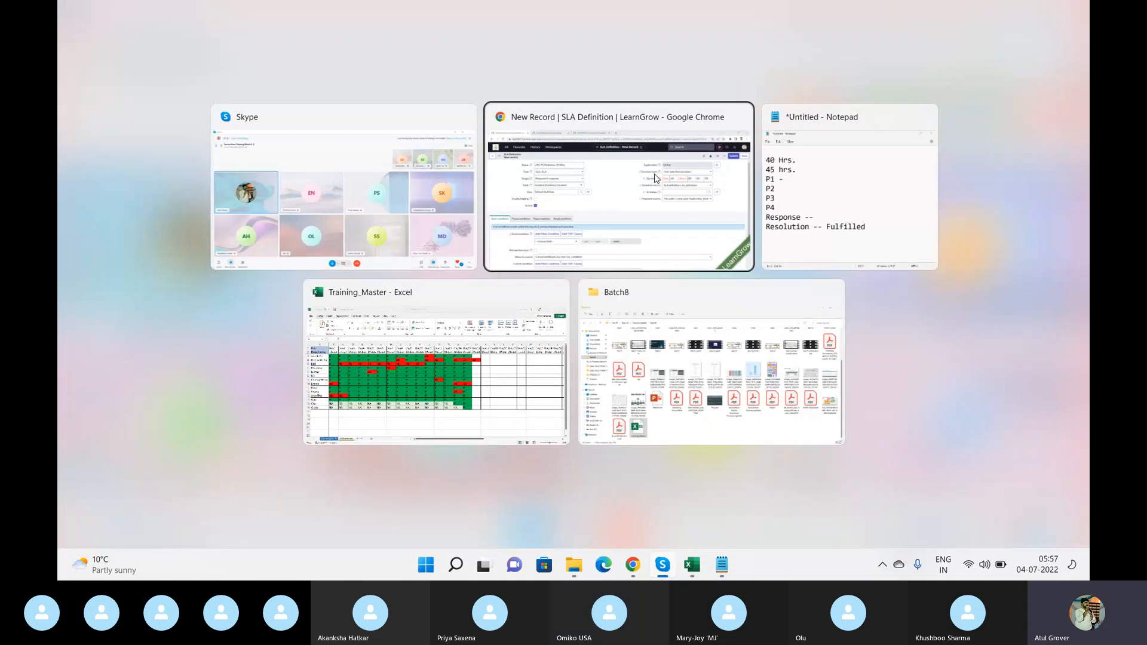
click(657, 178)
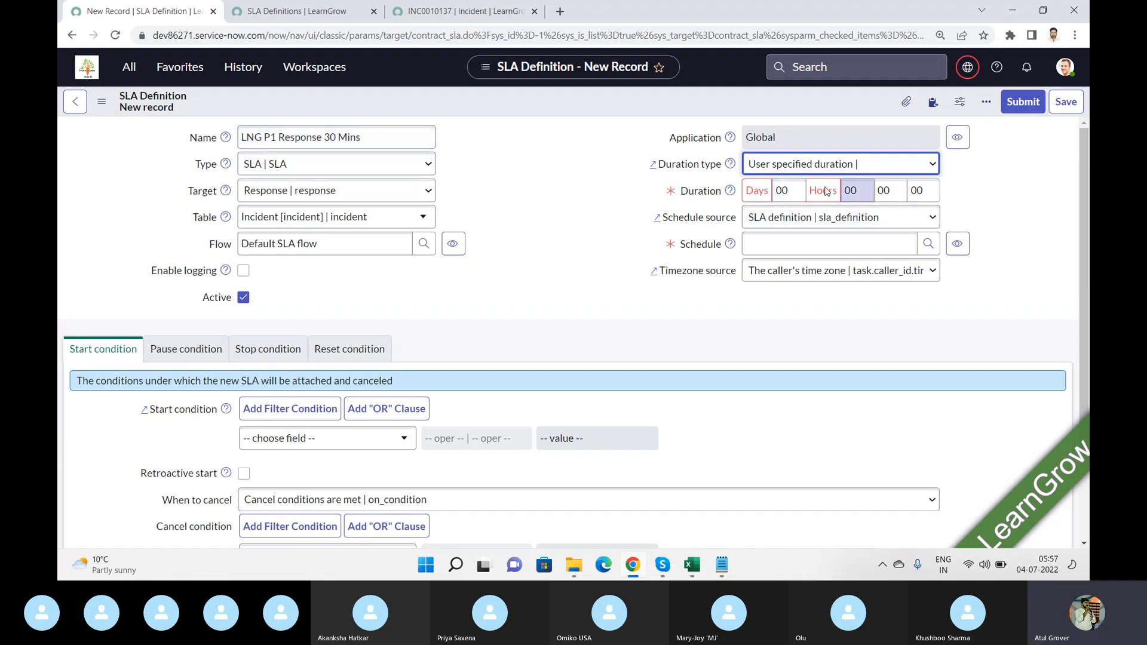
- Set the SLA definition's duration to 30 minutes
click(890, 191)
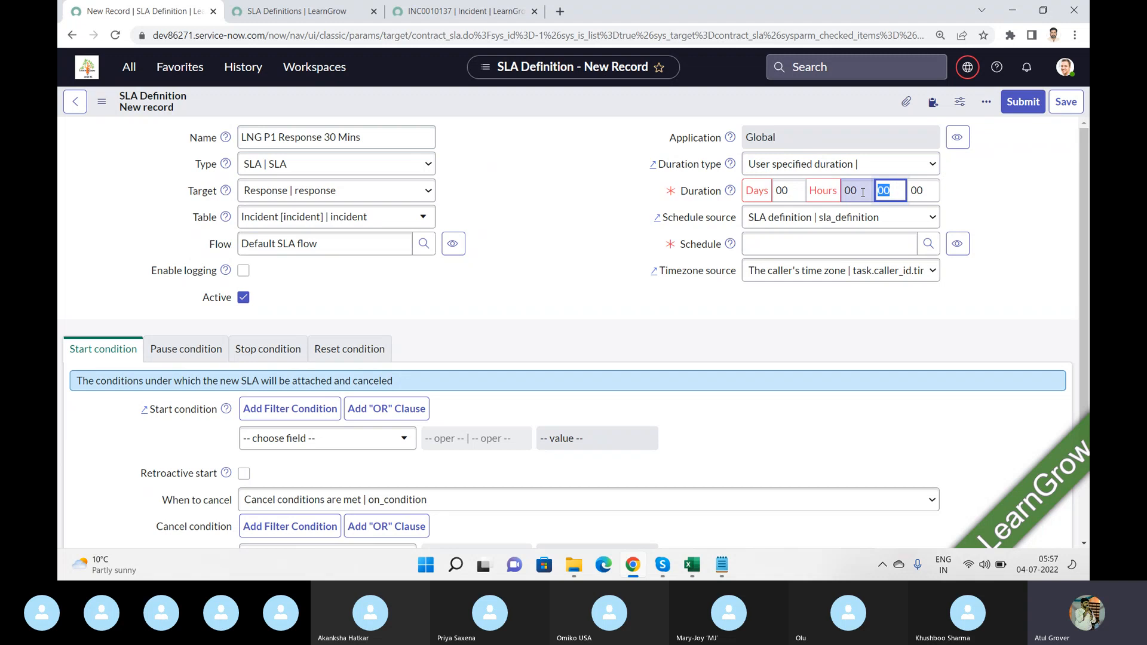
text(30)
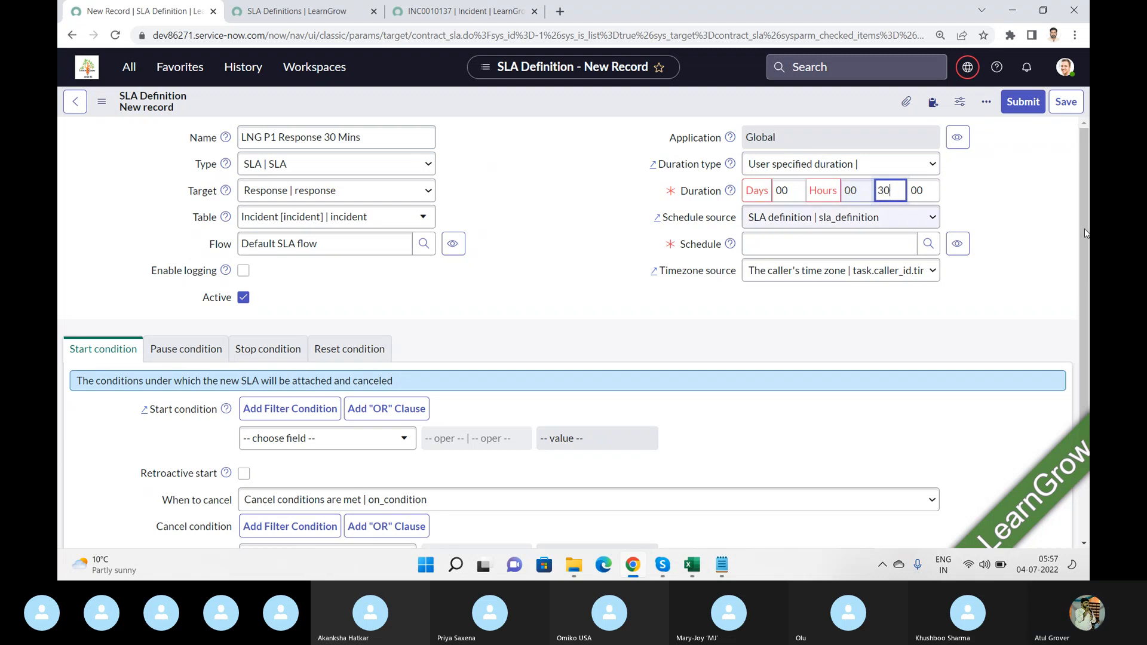
click(1031, 199)
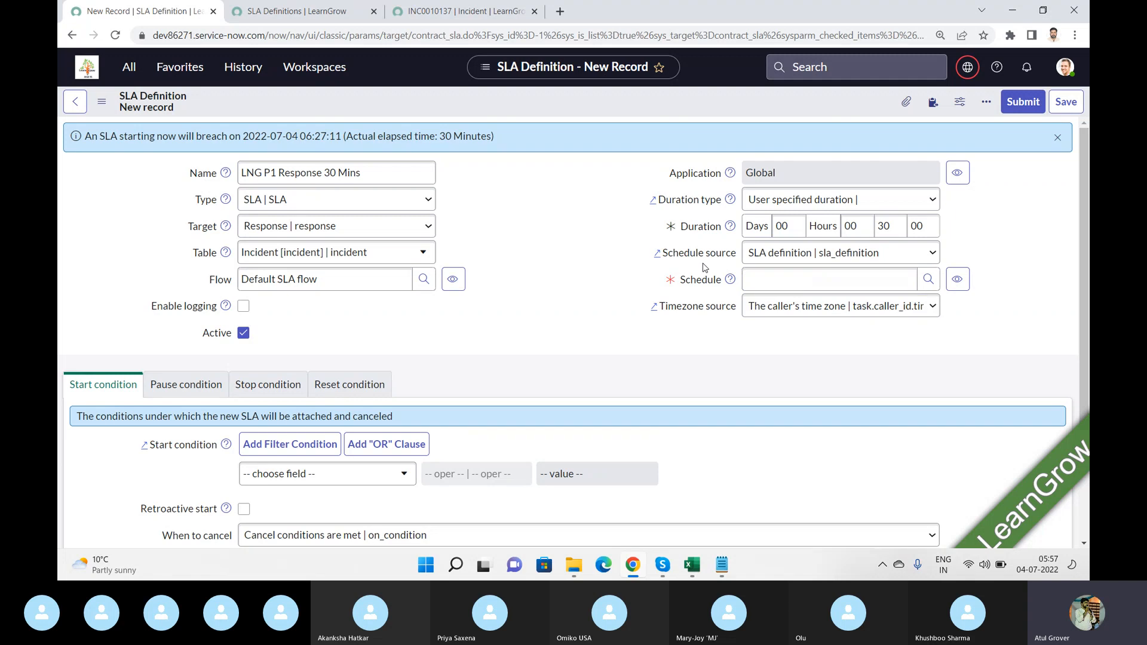
- Review the schedule source options, highlight the SLA name and choose Incident field as the schedule source
click(776, 255)
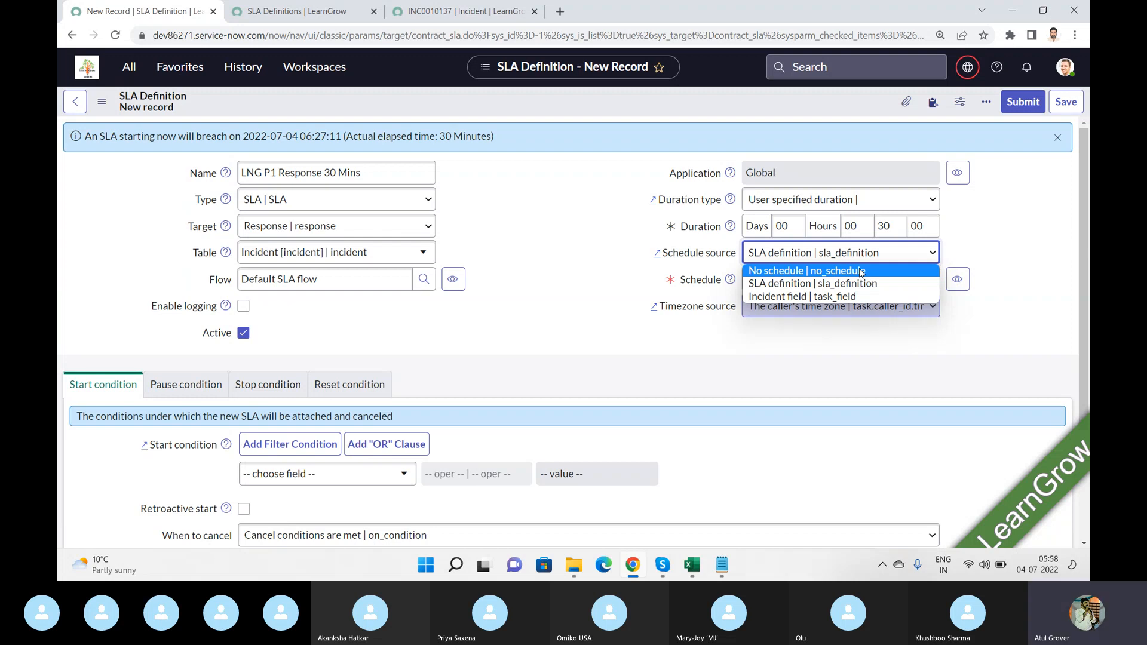
click(541, 250)
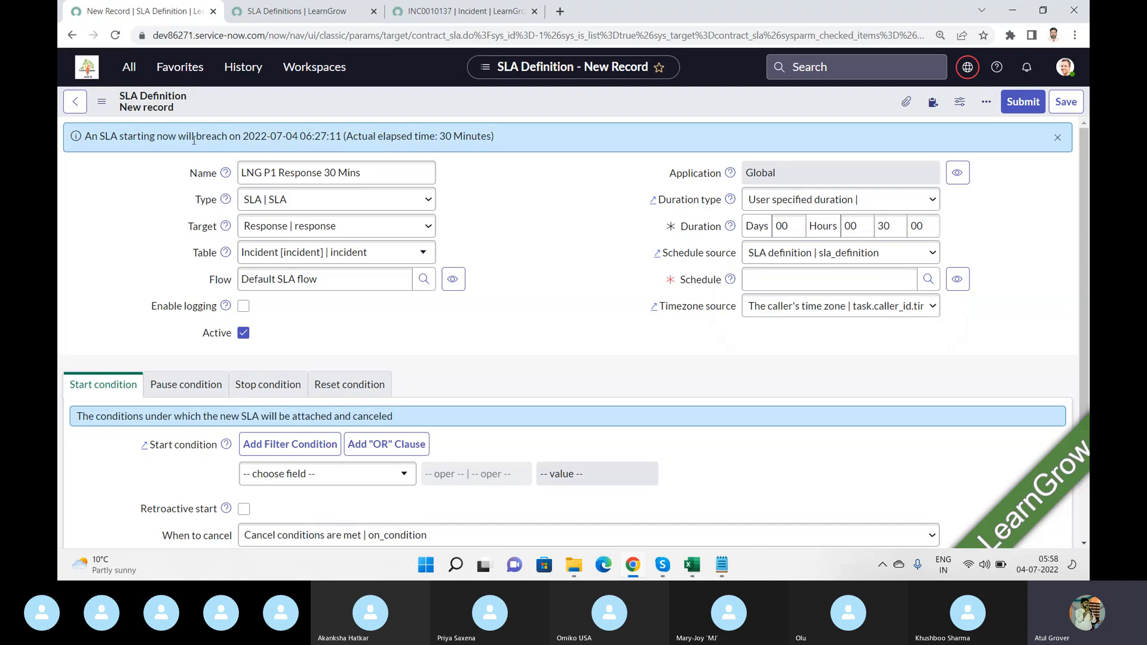
triple_click(242, 170)
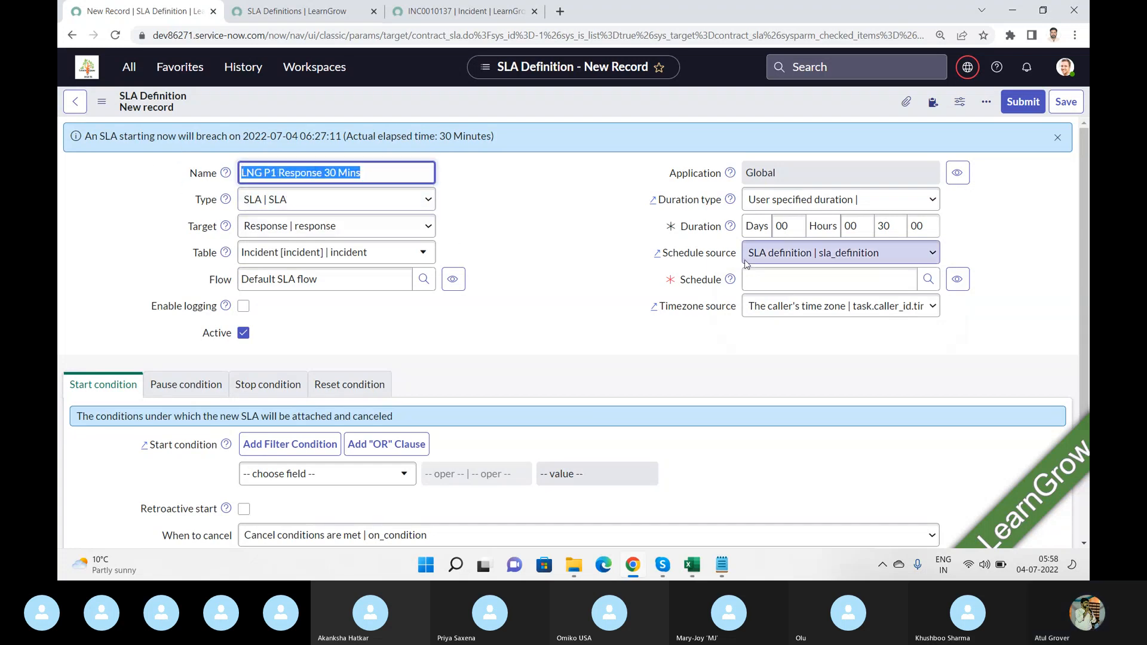
click(831, 261)
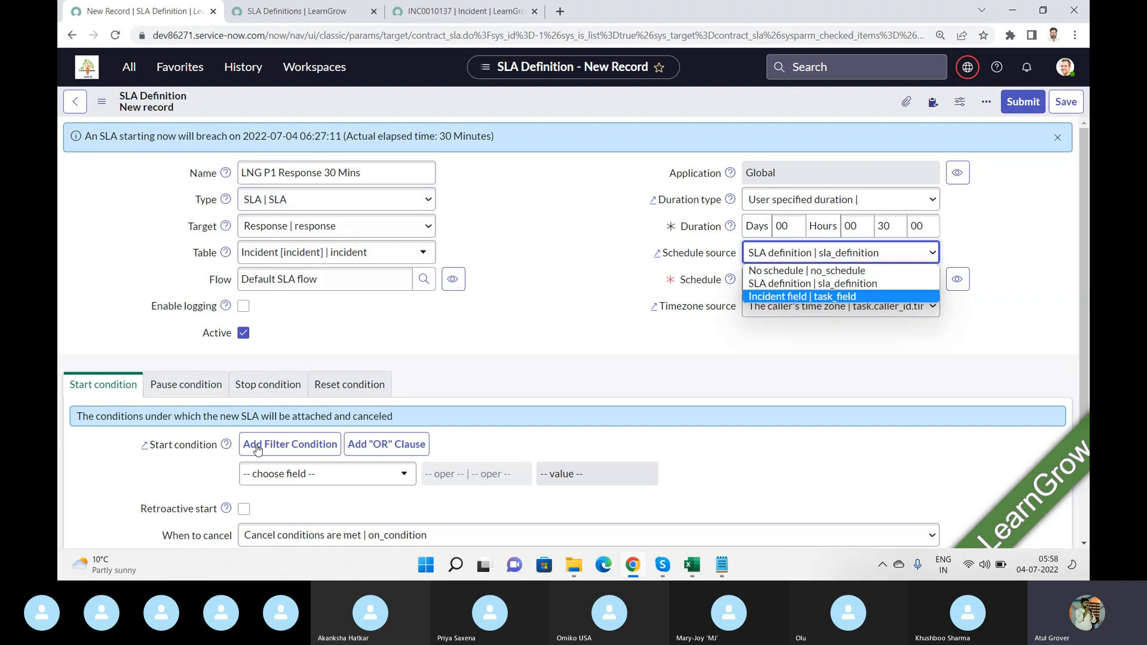
click(841, 297)
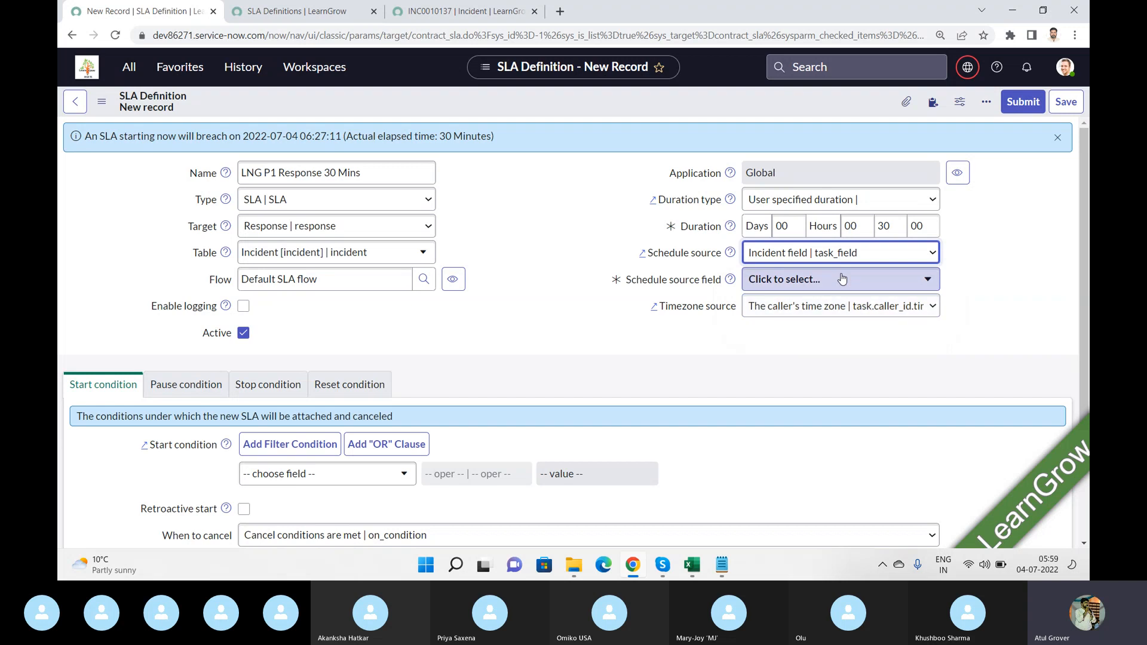
- Browse the Incident element tree for the schedule source field, examining the Assigned to branch and its Schedule entry
click(842, 278)
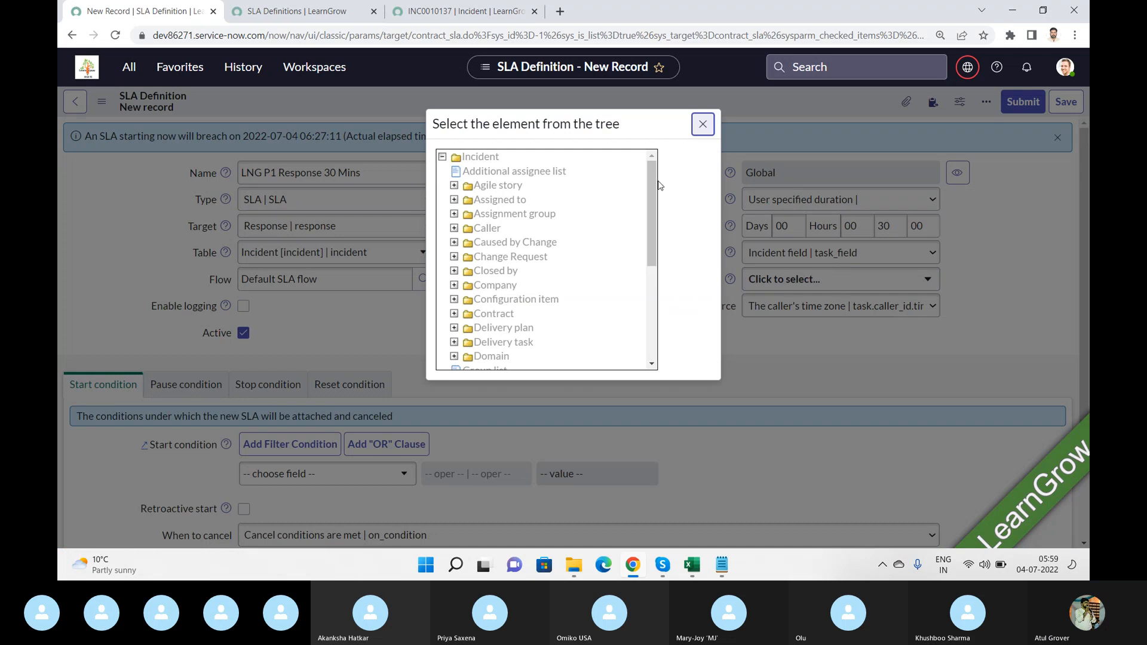
drag(652, 178, 651, 253)
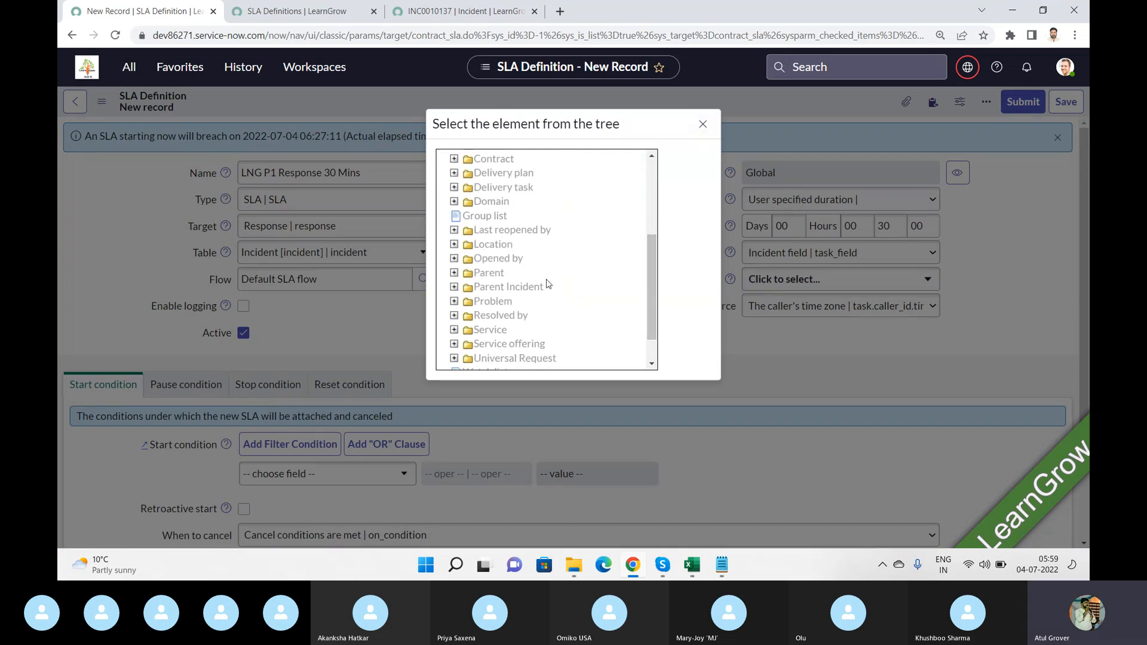
scroll(460, 224, up, 2)
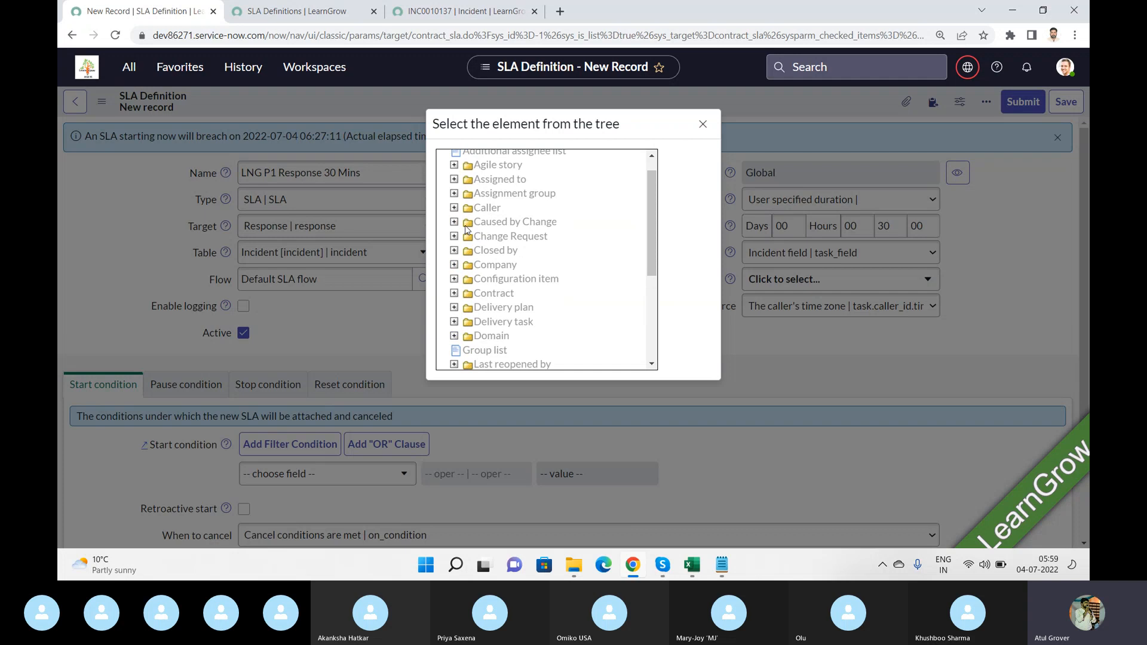
click(454, 180)
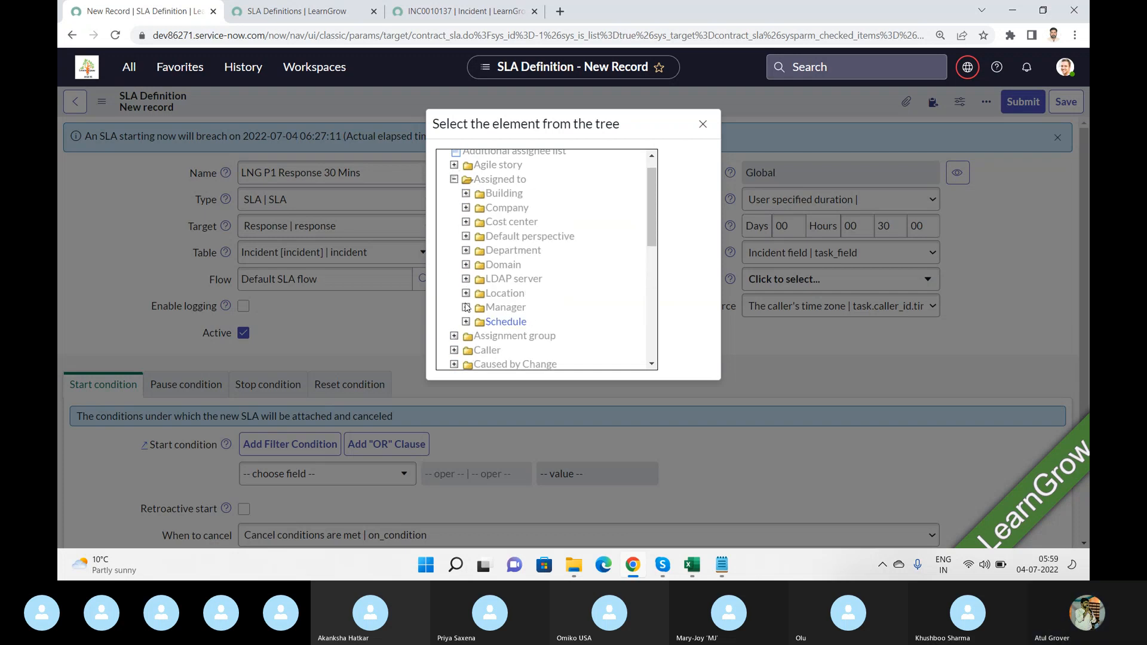
click(466, 322)
scroll(536, 243, down, 3)
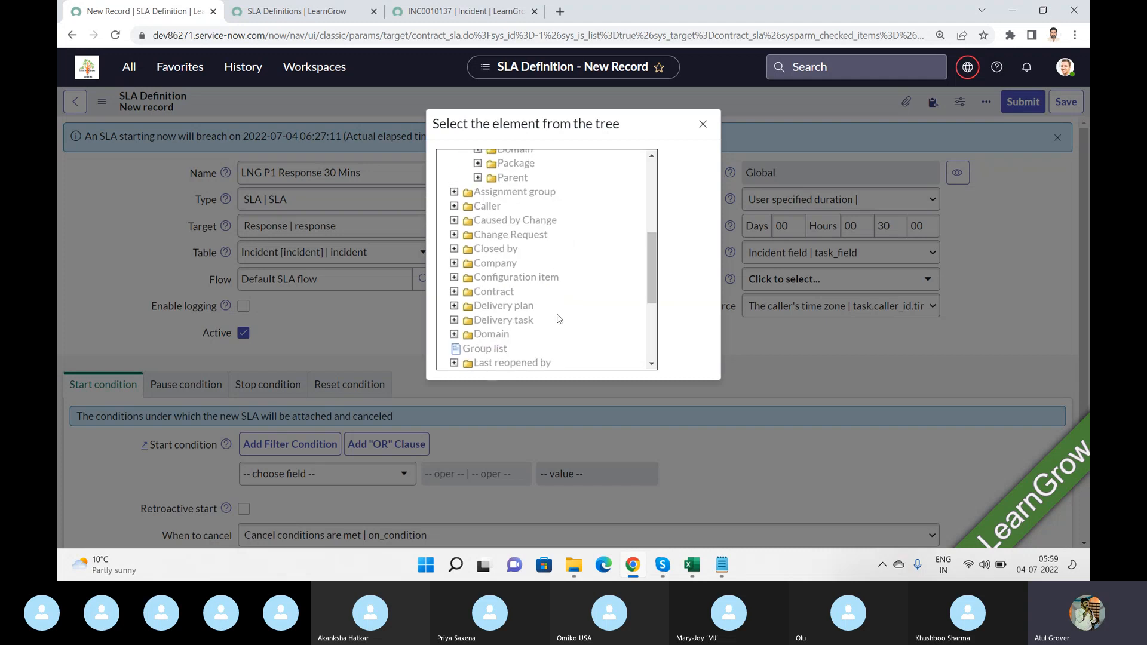
scroll(537, 243, up, 2)
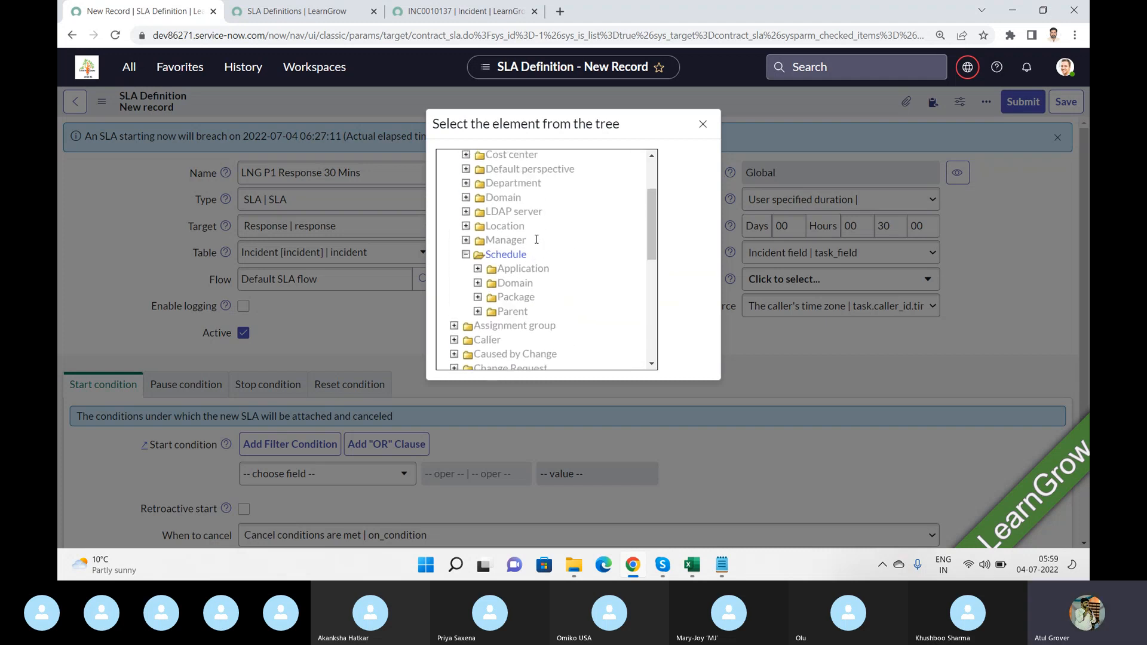
click(466, 254)
scroll(469, 255, down, 2)
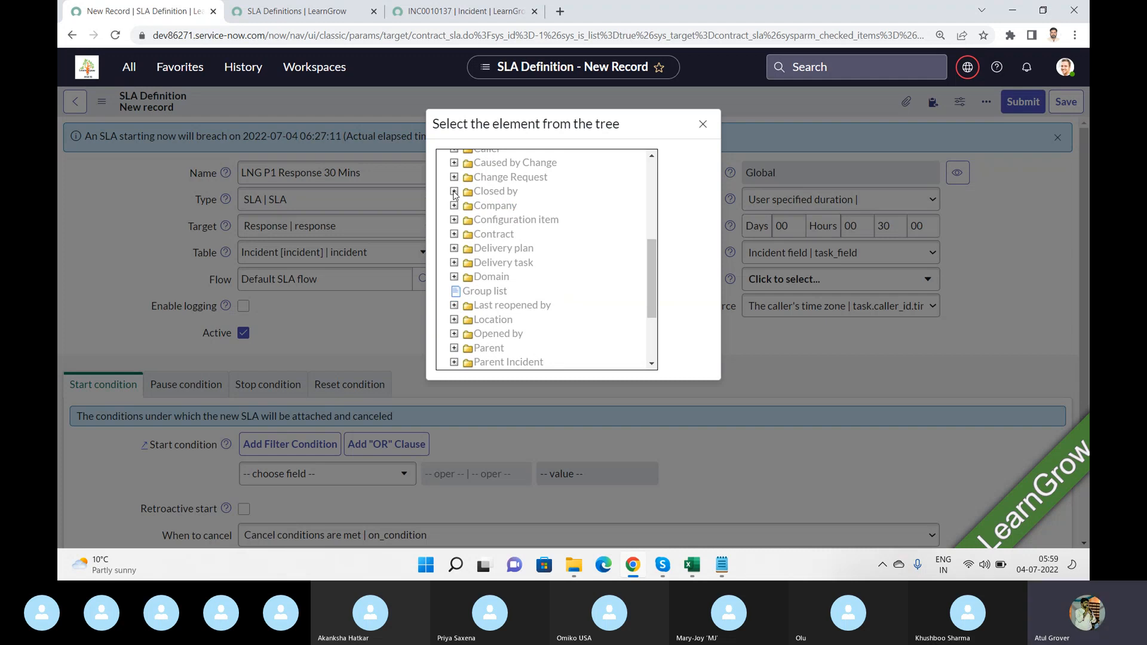
- Explore the nested Manager levels under Opened by and choose Opened by Manager Schedule as the schedule source field
scroll(460, 217, down, 2)
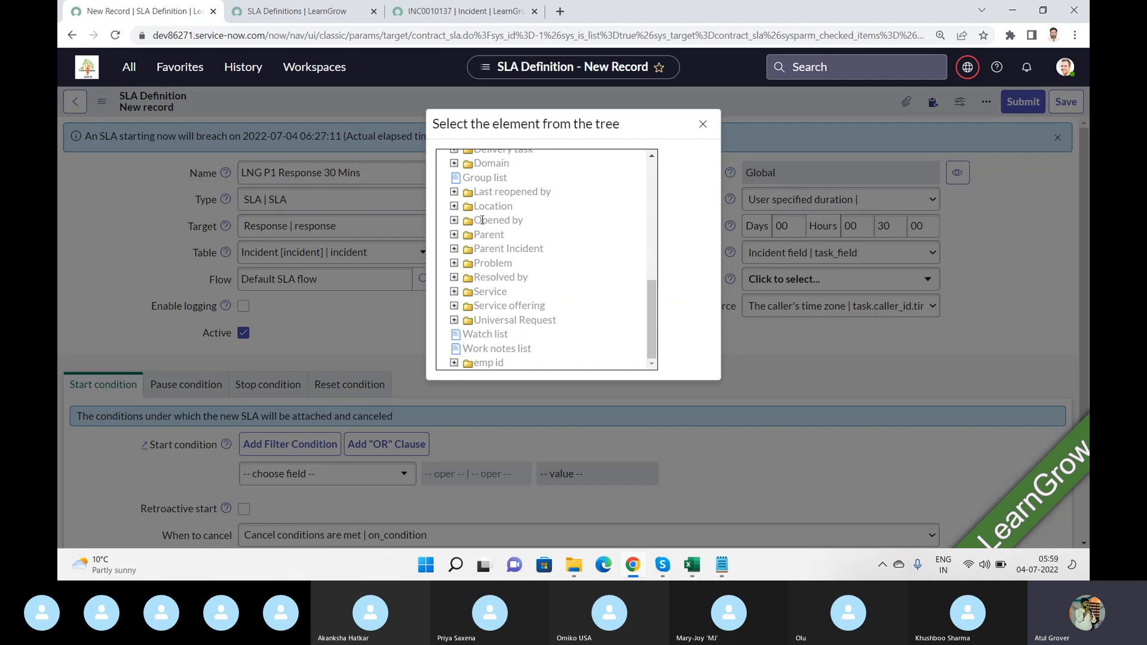
click(454, 220)
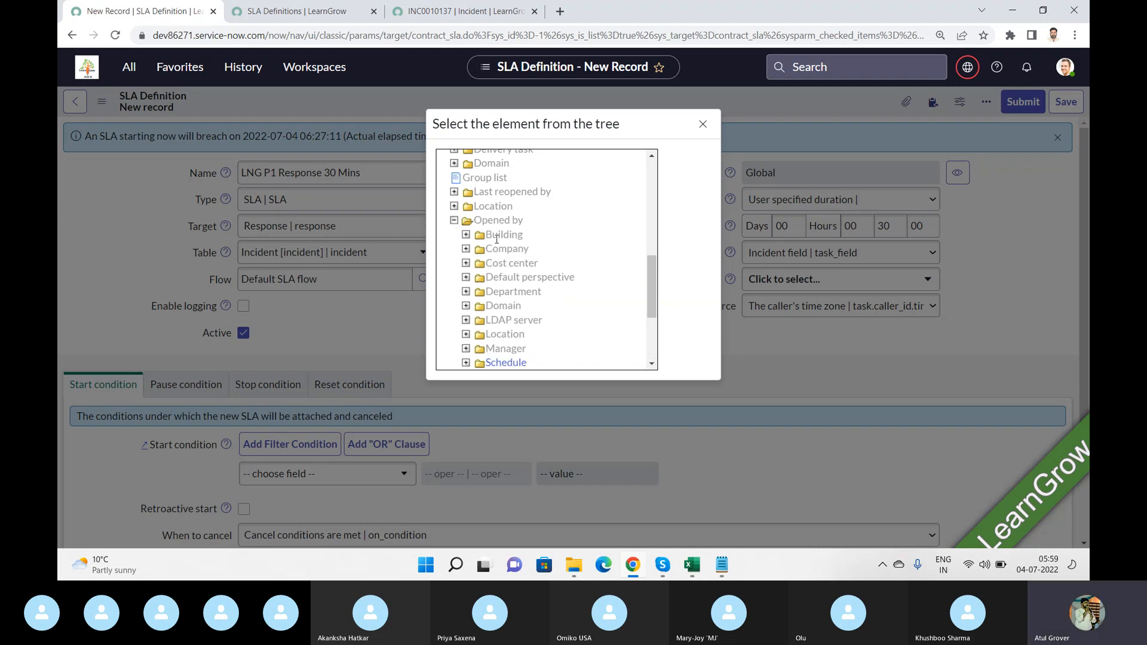
scroll(490, 257, down, 3)
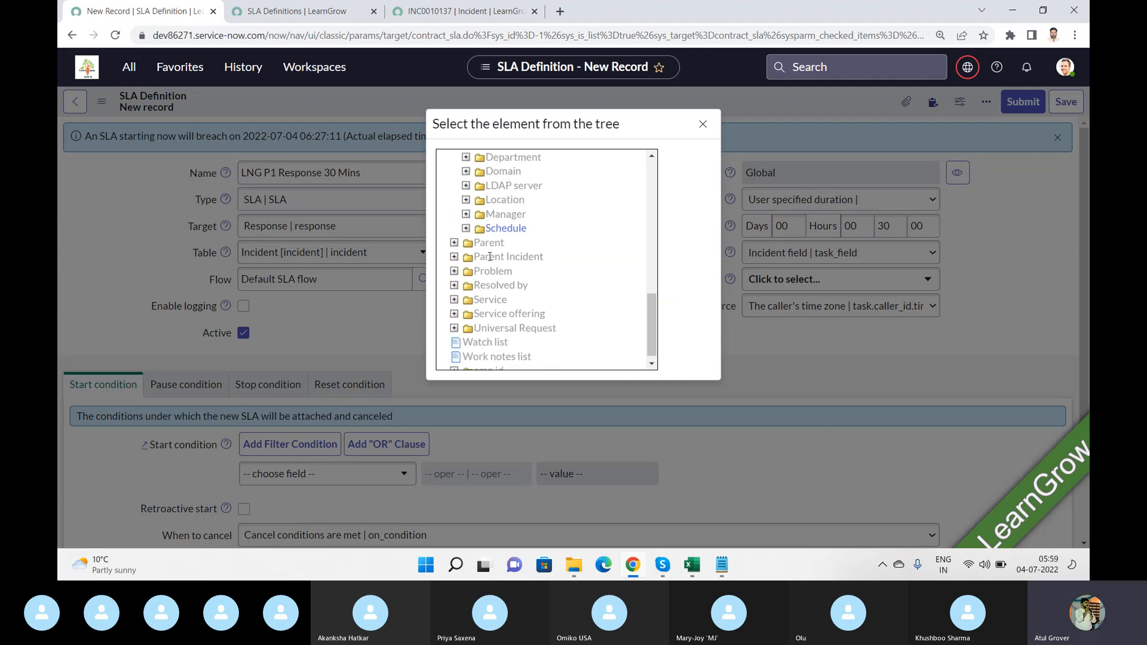
scroll(487, 230, up, 2)
click(465, 282)
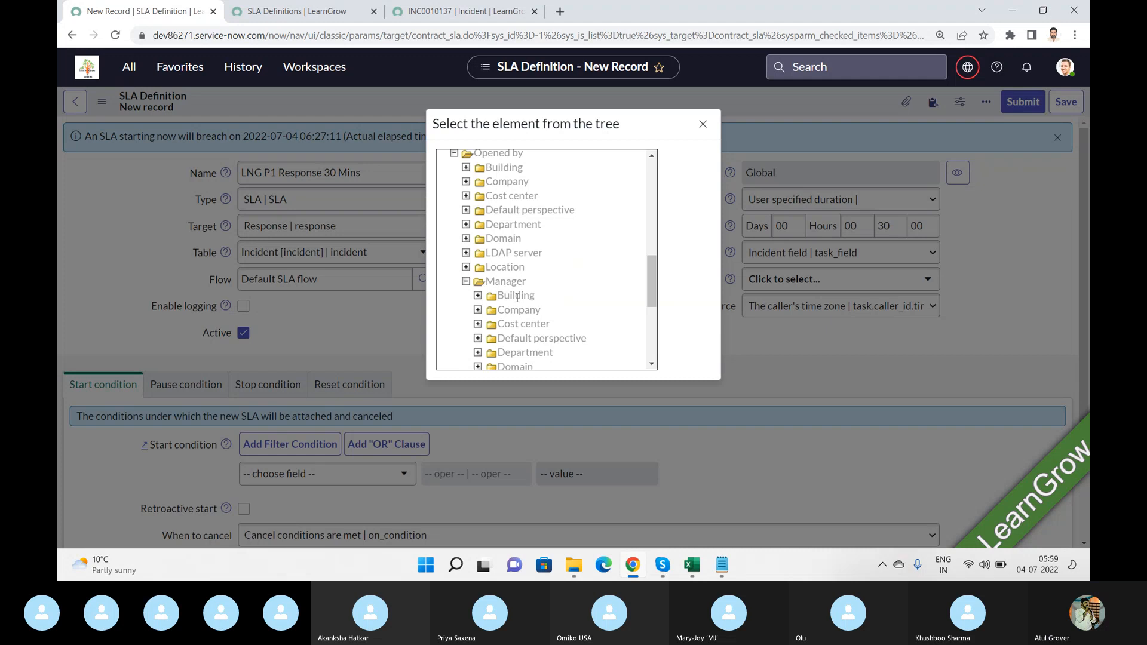
scroll(517, 298, down, 1)
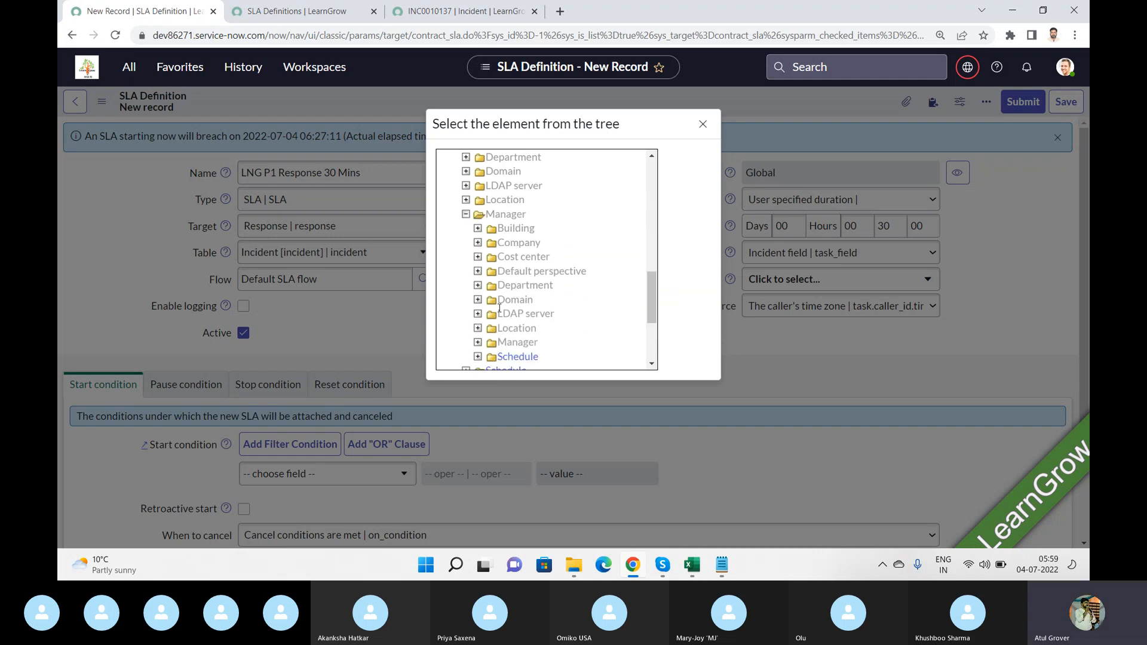
click(477, 342)
scroll(556, 301, down, 1)
scroll(503, 203, down, 1)
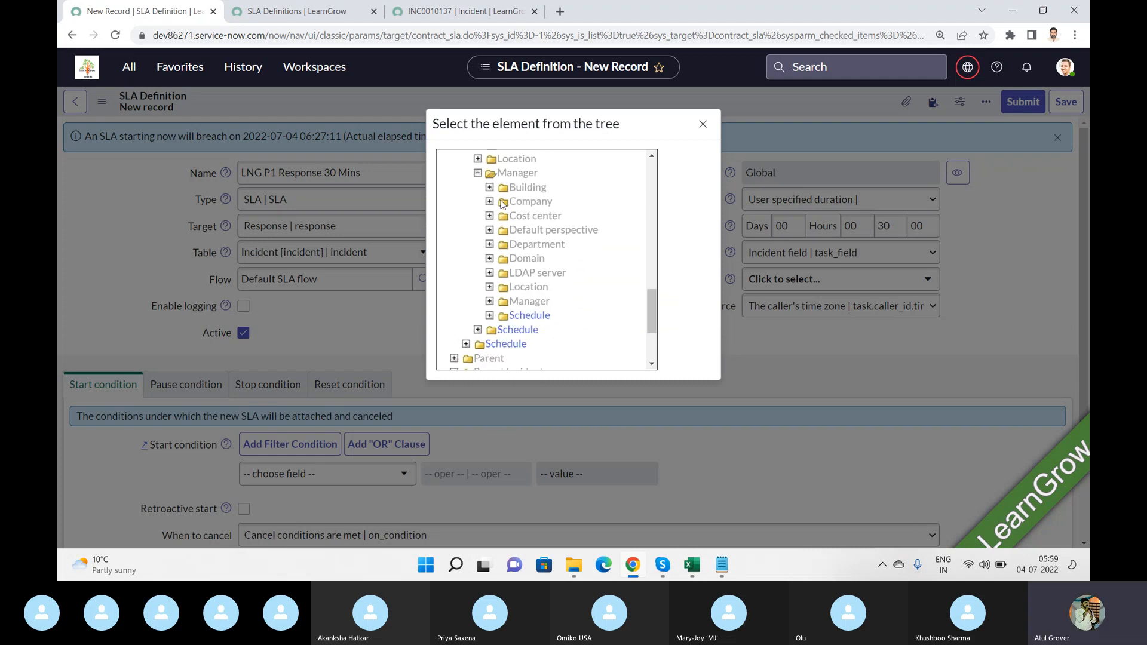
scroll(503, 203, up, 1)
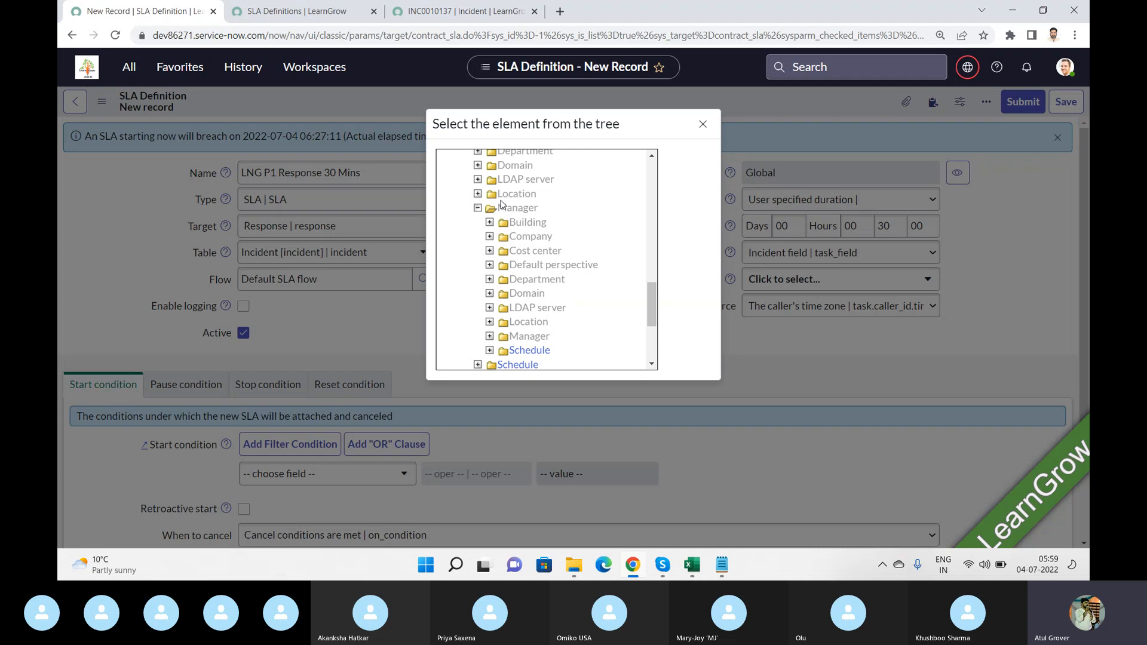
click(489, 337)
scroll(561, 253, down, 2)
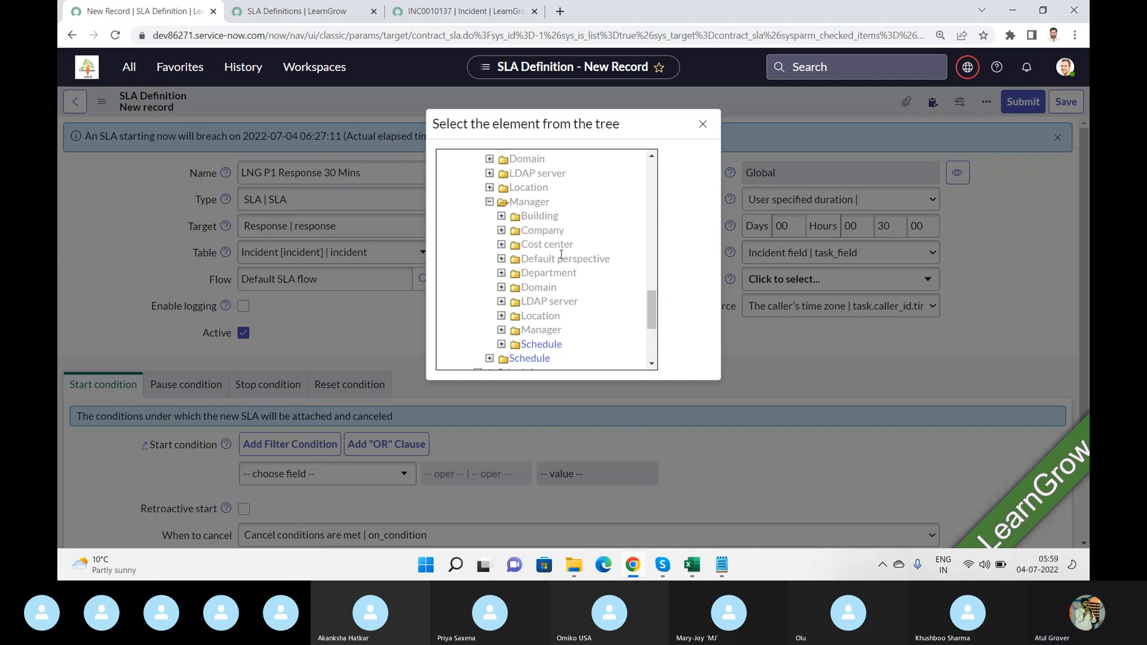
click(550, 244)
scroll(550, 243, down, 3)
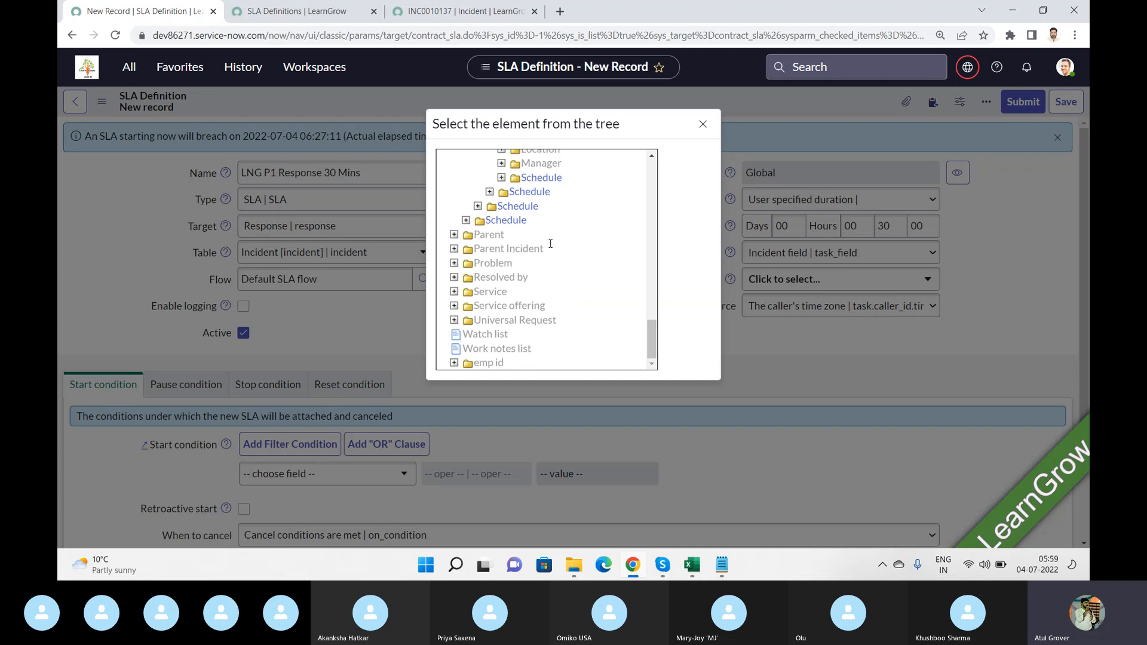
click(525, 209)
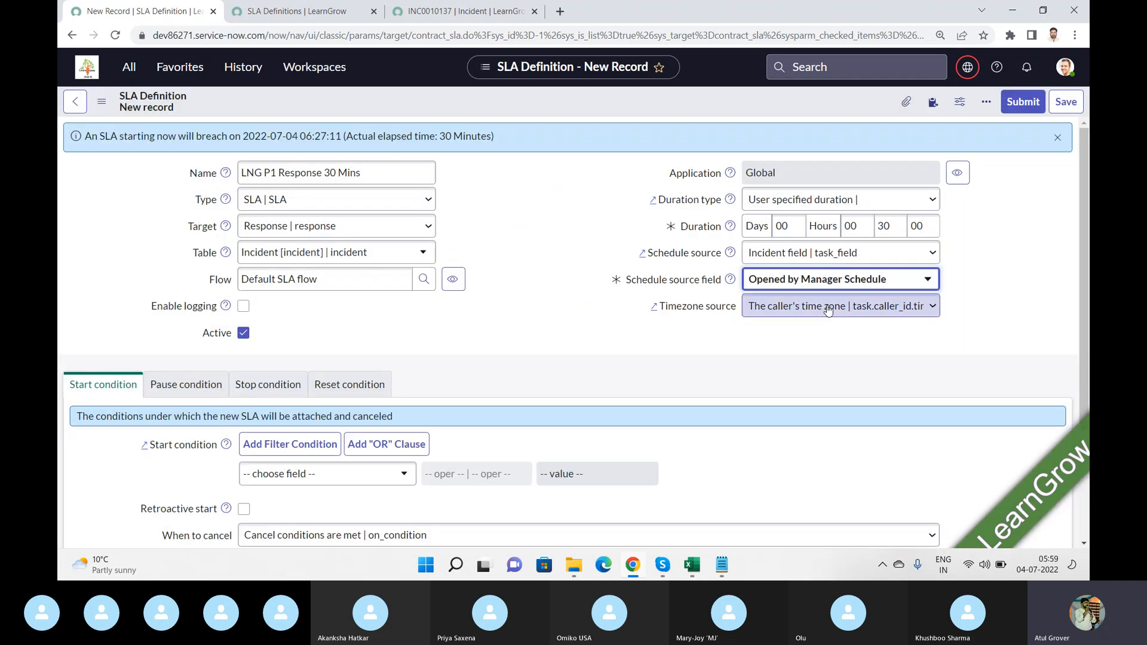
- Examine the Caller and Service branches of the Incident tree and change the schedule source field to Resolved by Schedule
click(910, 286)
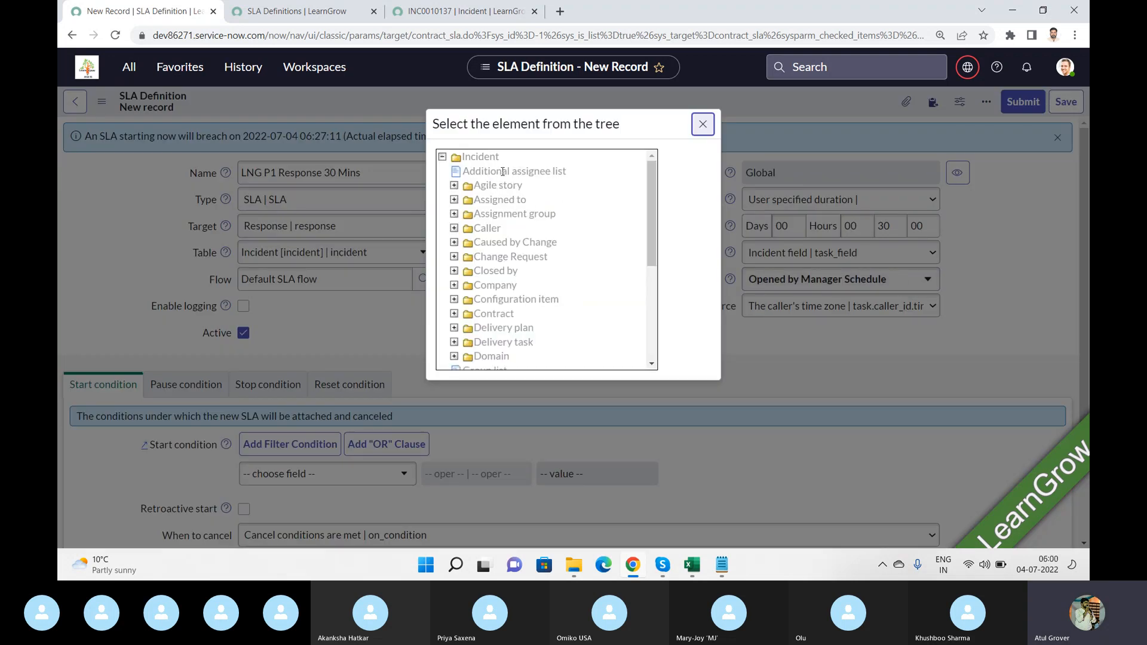
click(454, 229)
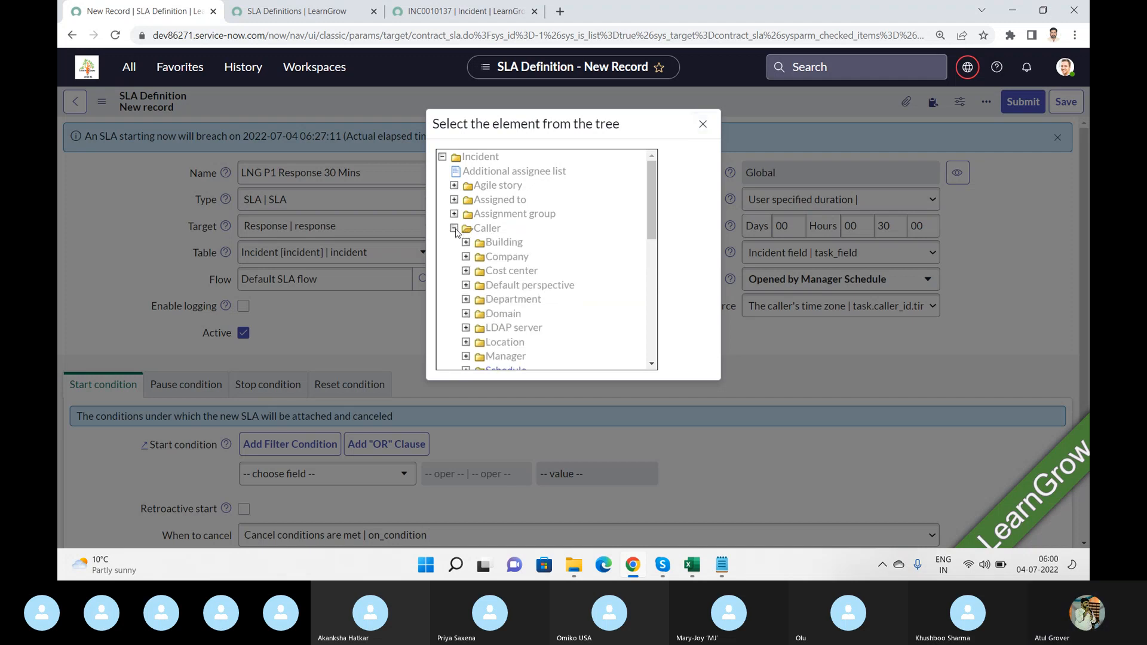
click(454, 229)
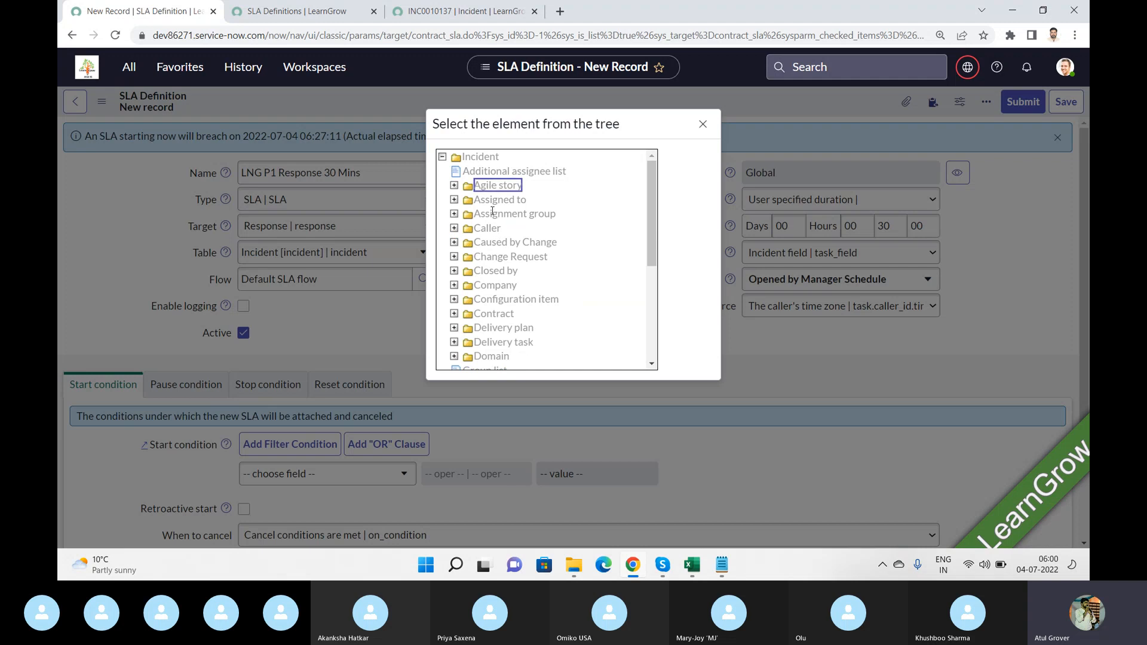
scroll(493, 211, down, 3)
click(454, 305)
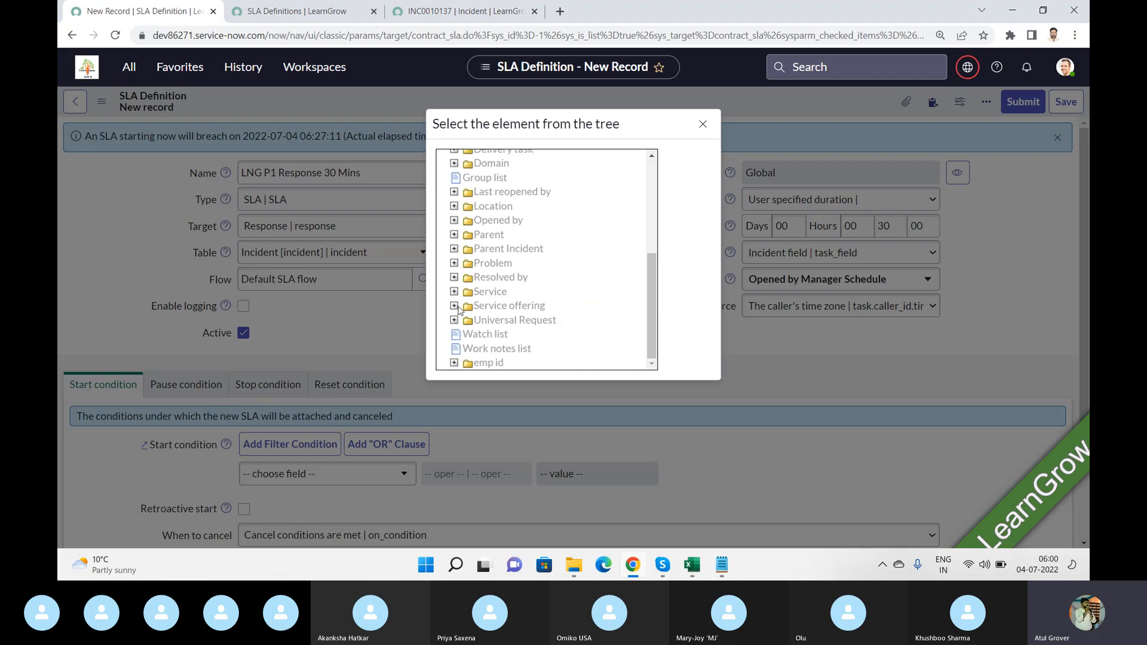
click(454, 291)
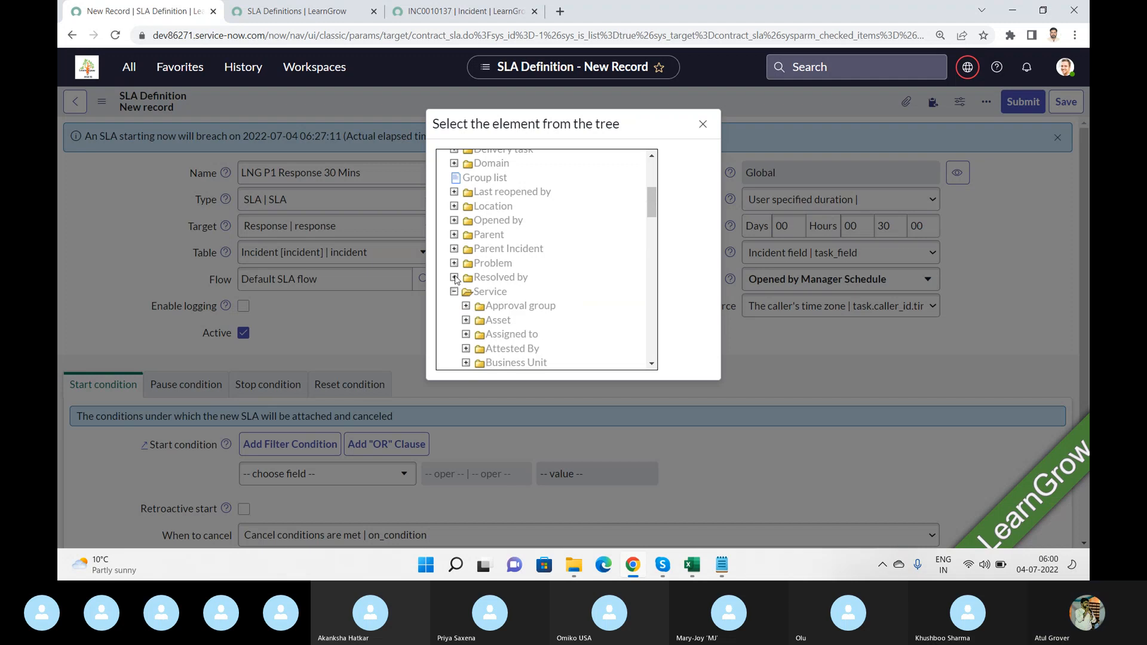
click(454, 278)
scroll(528, 291, down, 3)
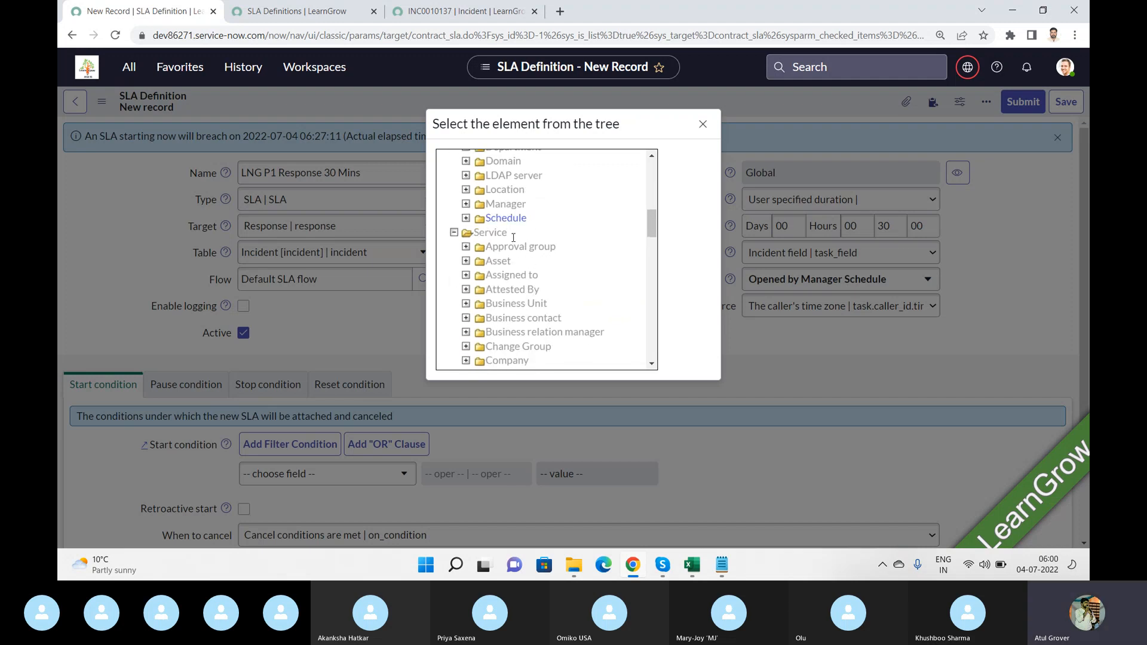
click(505, 218)
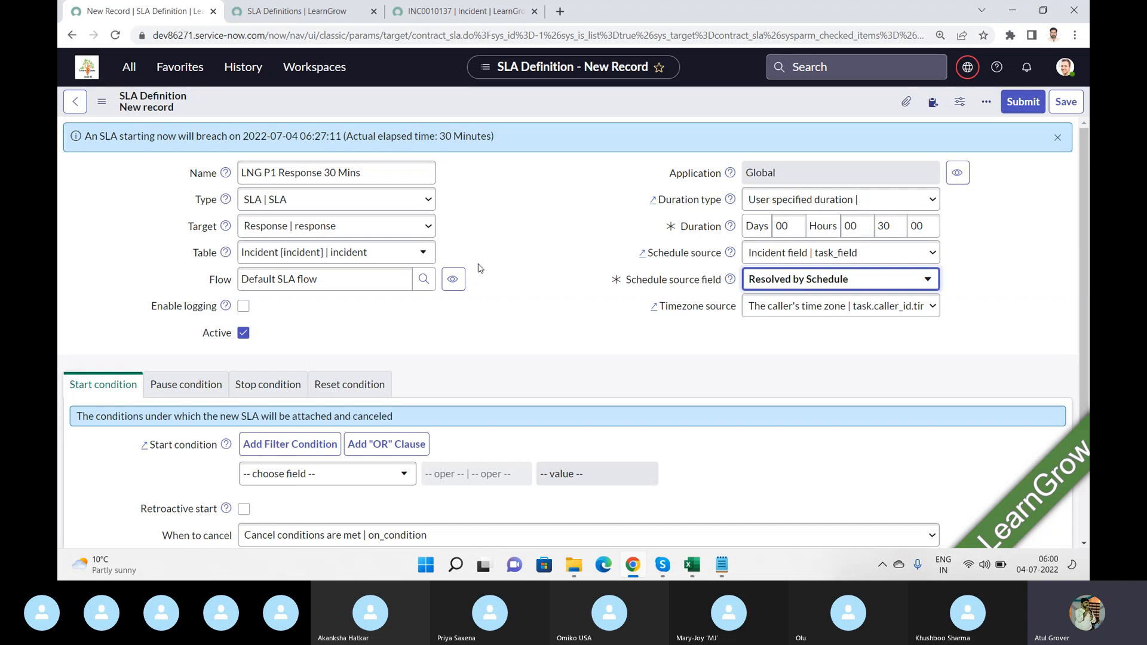
- Set the schedule source to SLA definition and choose 24 x 7 as the schedule
click(825, 253)
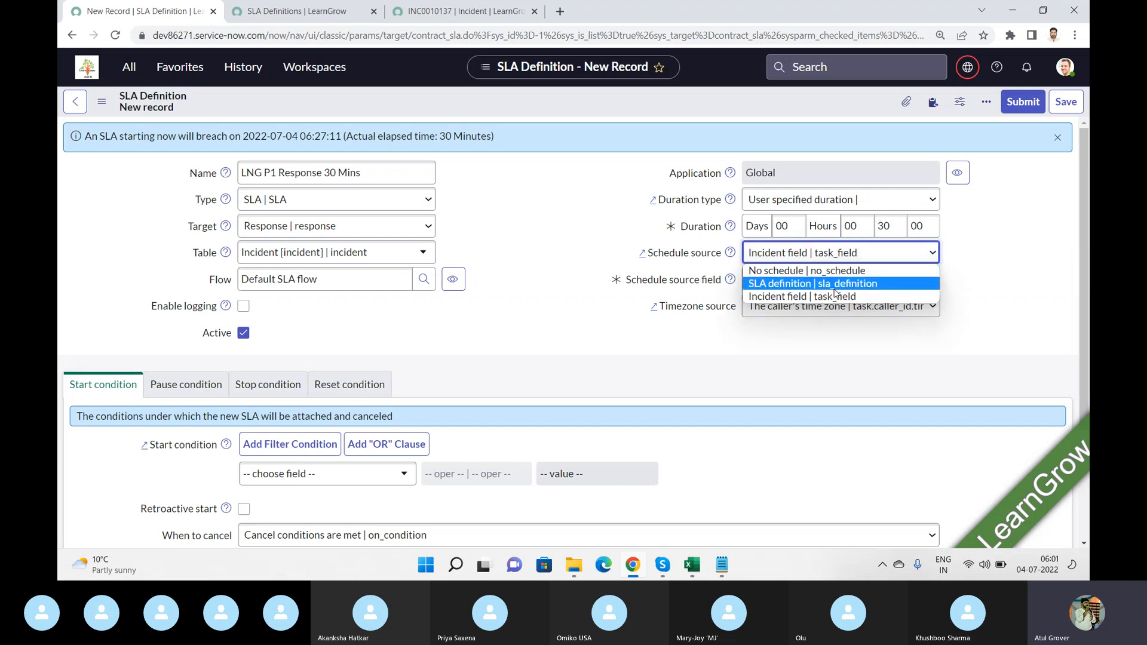
click(835, 288)
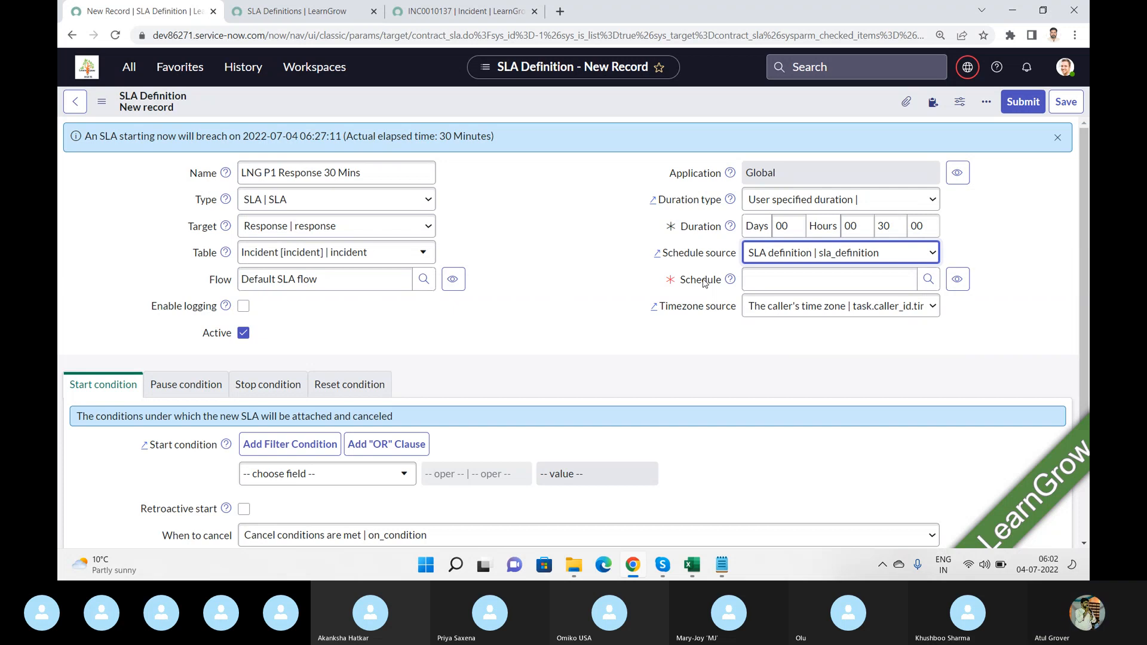
click(761, 277)
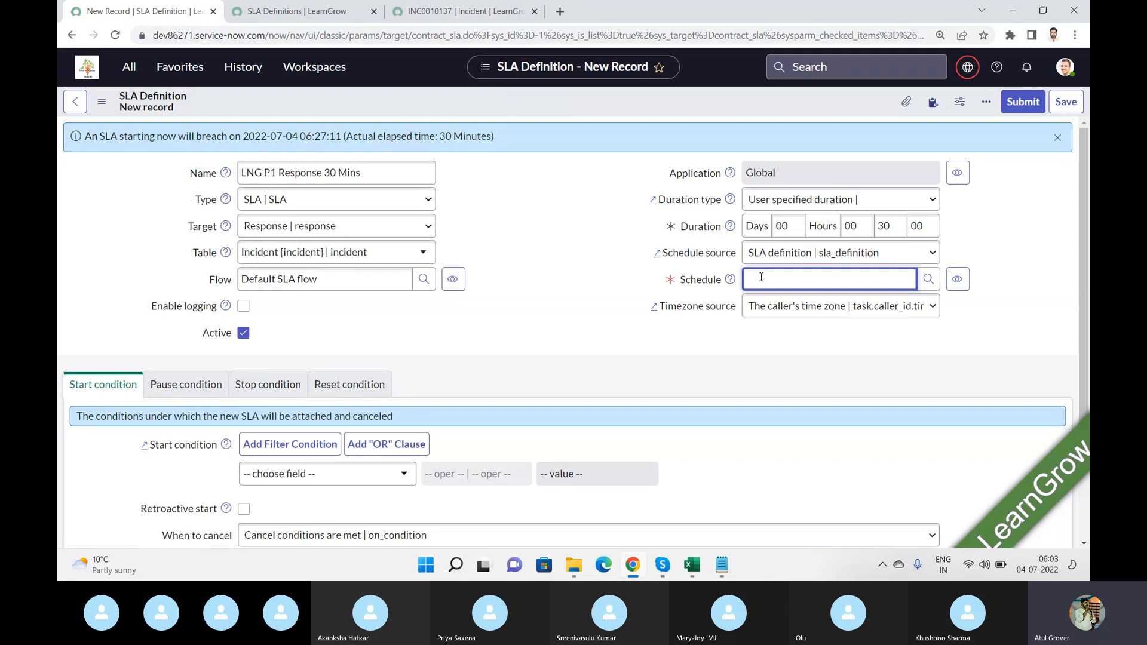
click(928, 279)
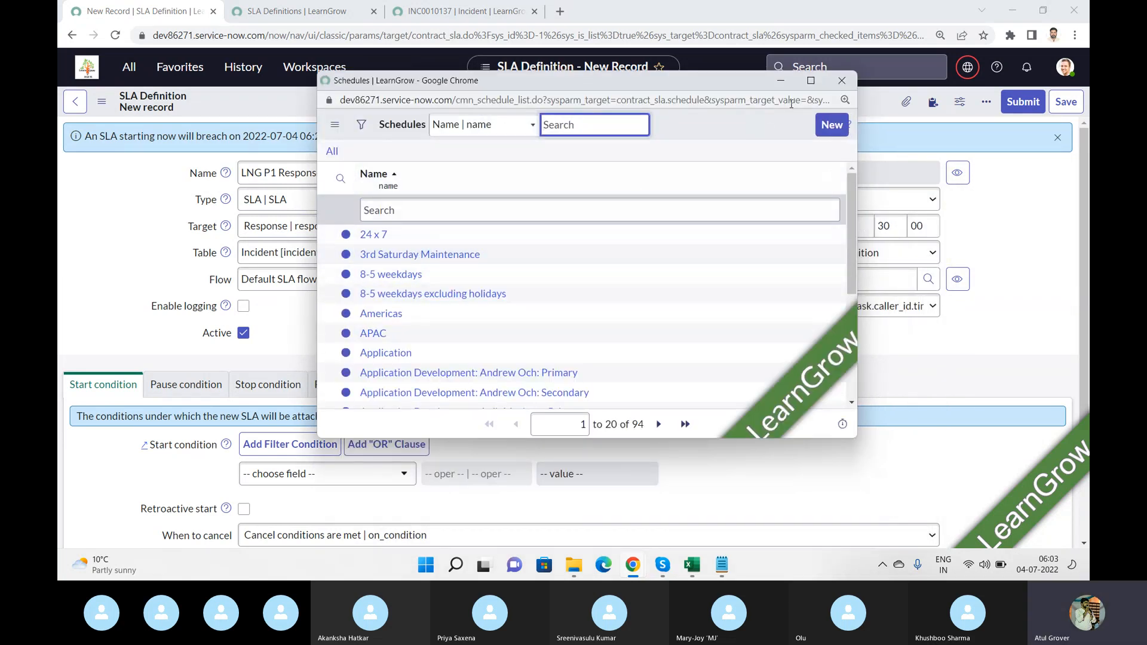
click(809, 81)
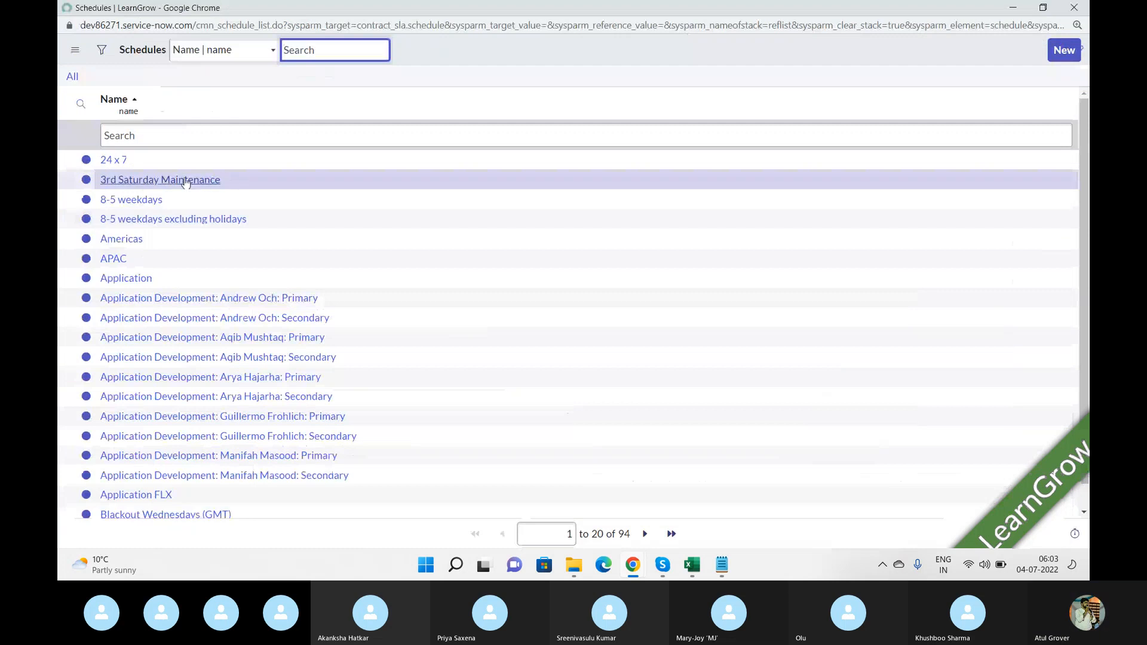
scroll(178, 275, down, 1)
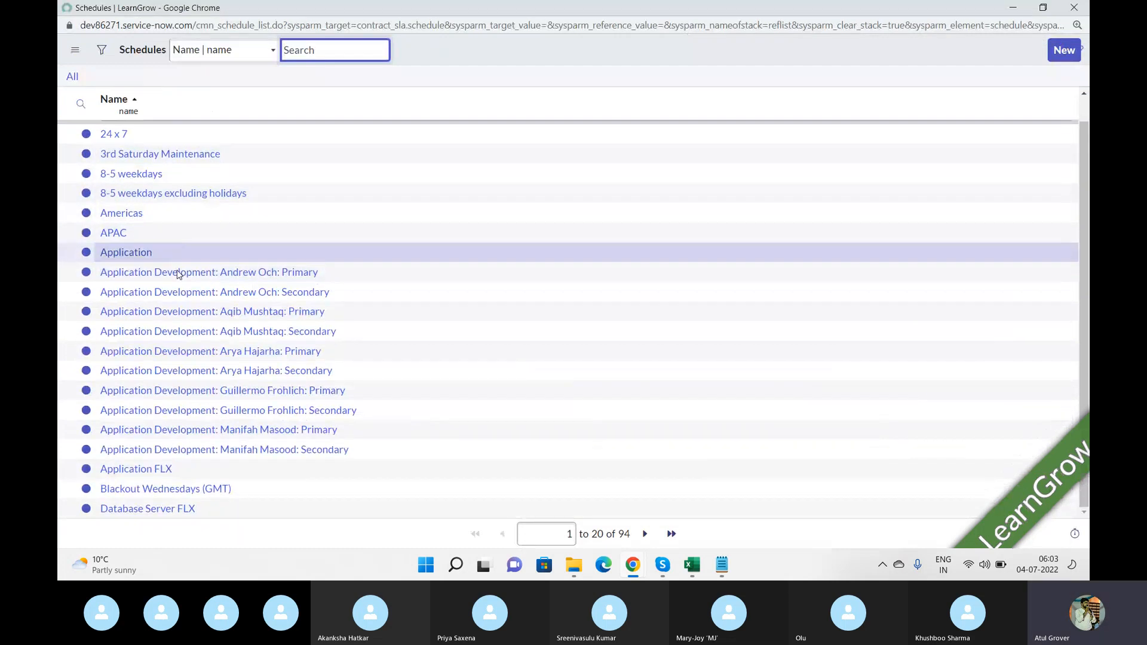
scroll(179, 426, up, 1)
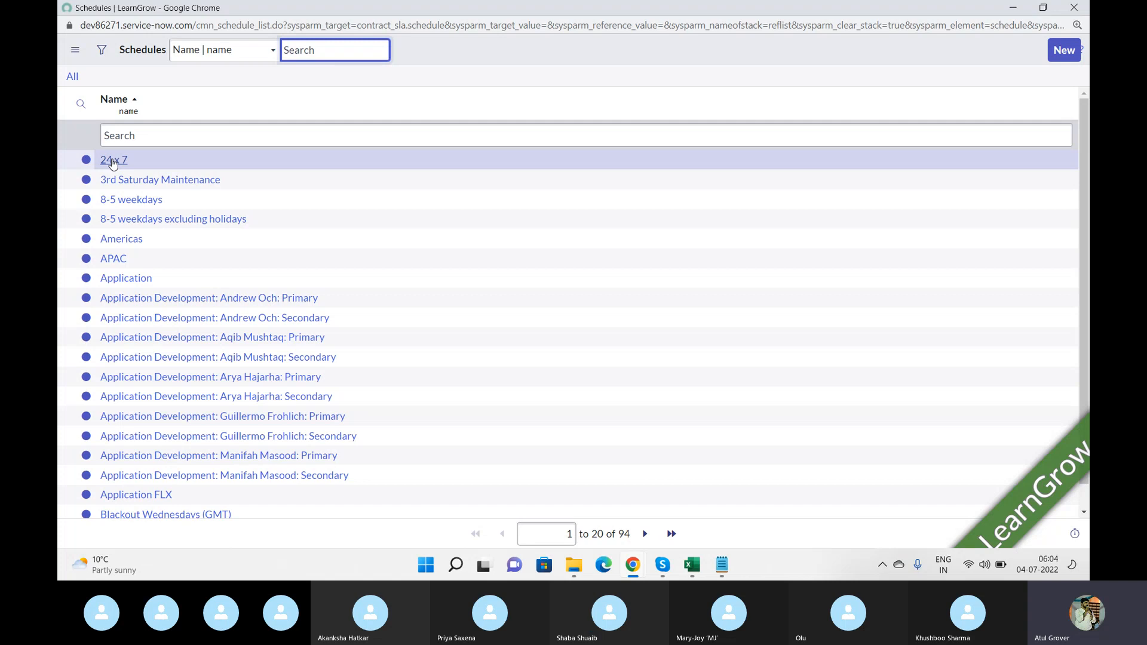
click(113, 160)
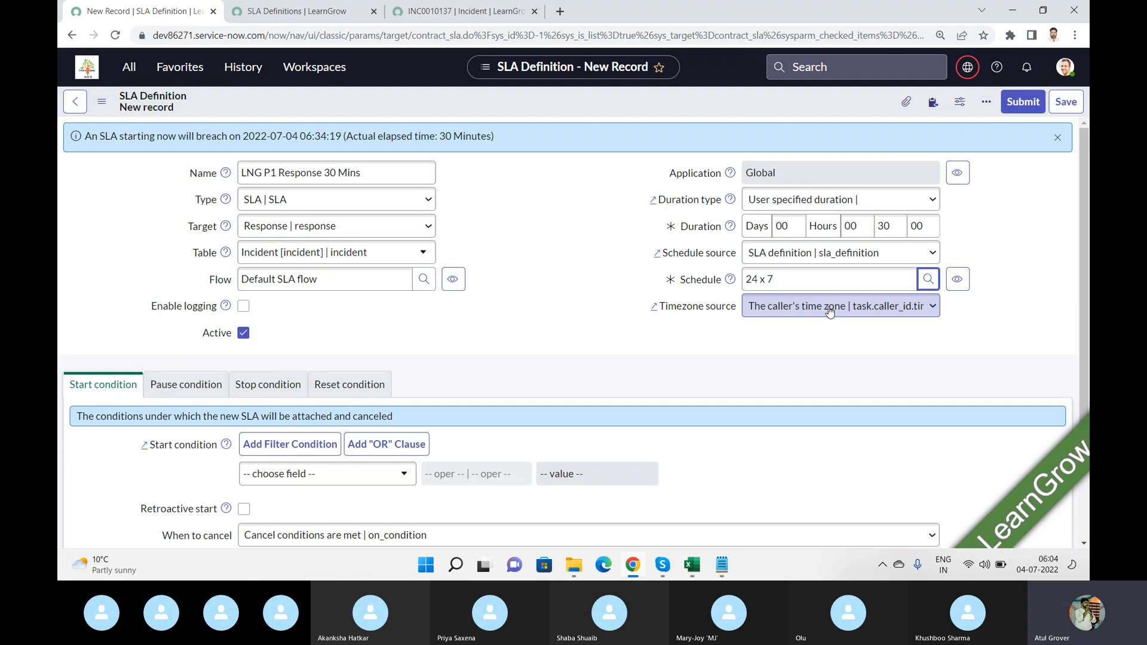
- Set the timezone source to The SLA definition's time zone and view the available timezones without changing the selection
click(795, 307)
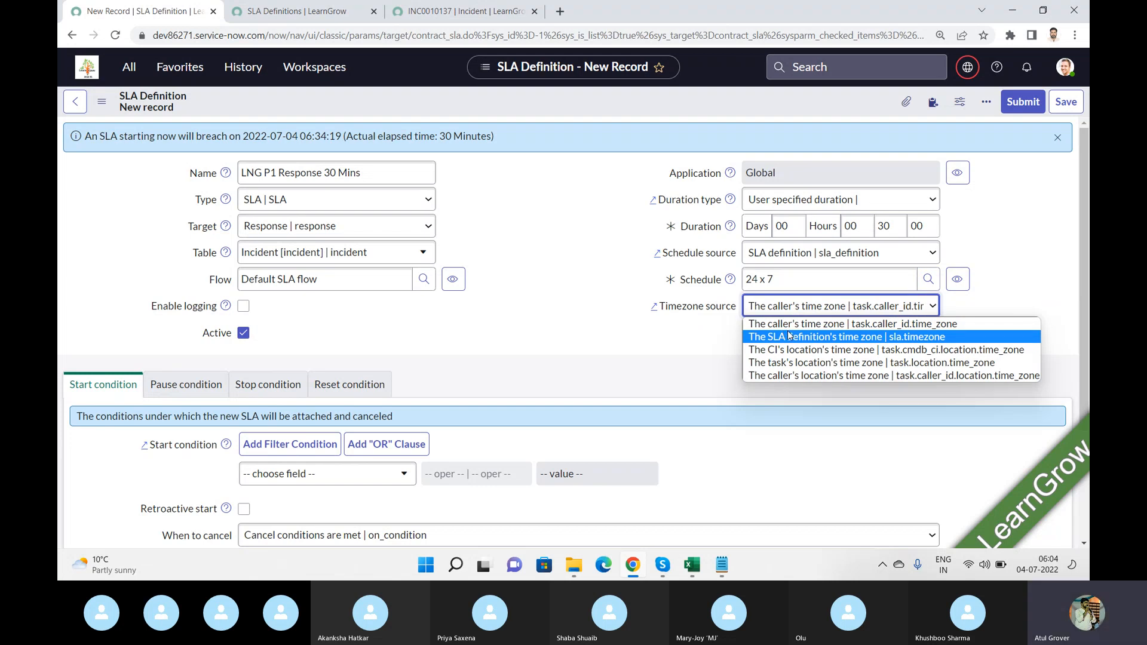
click(789, 336)
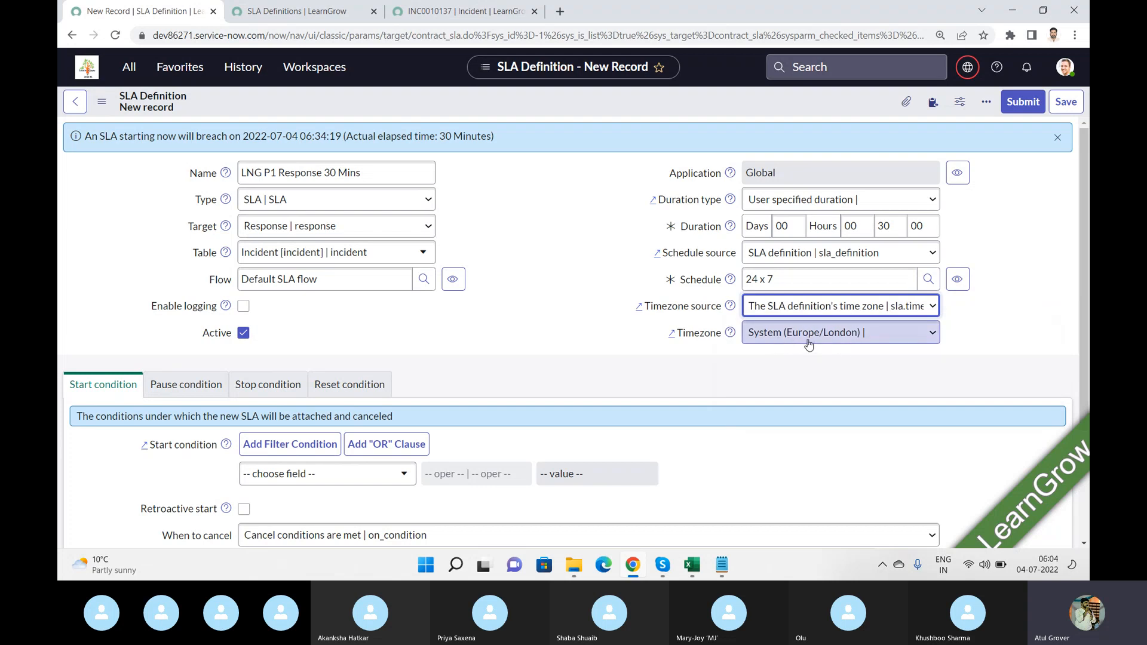
click(808, 340)
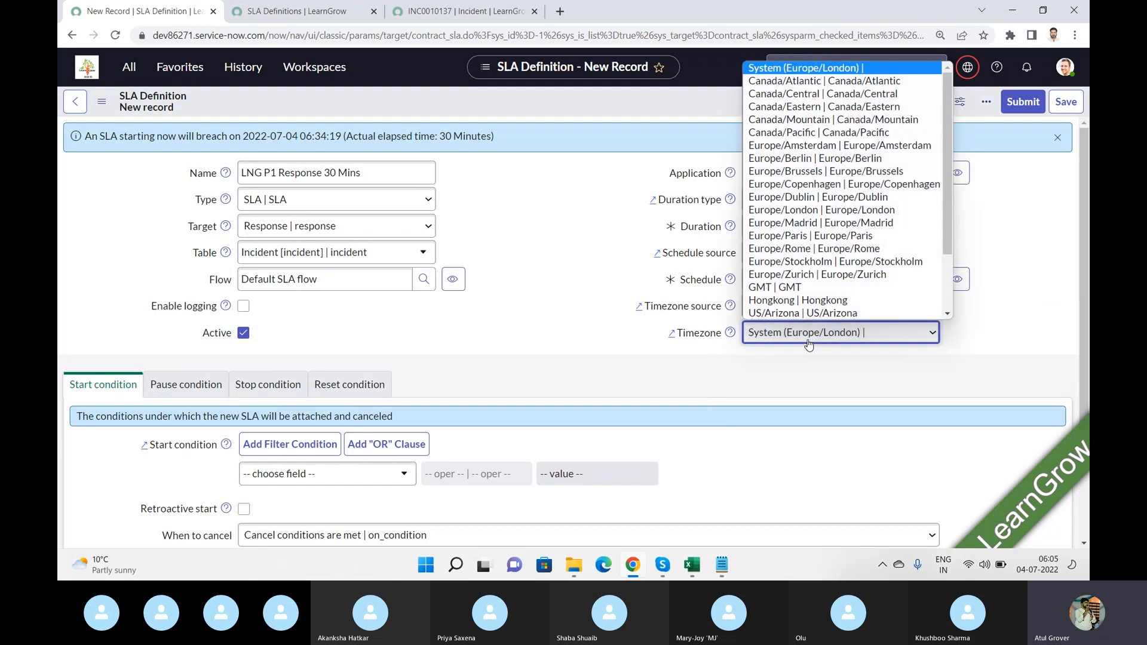
click(576, 294)
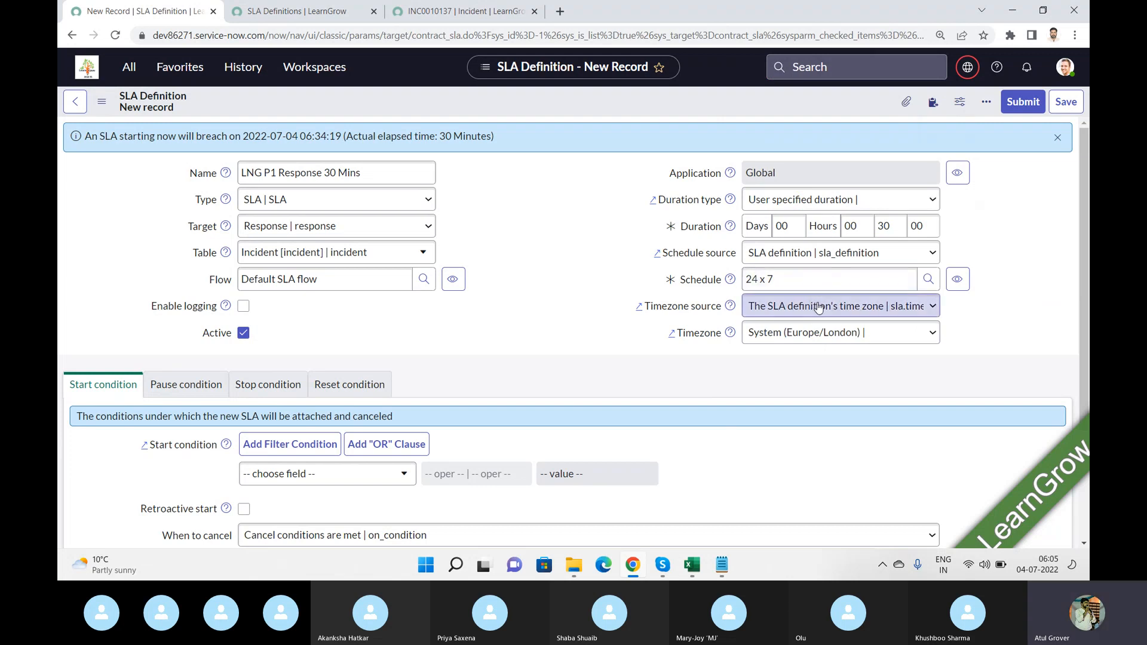
- Review the timezone source options and choose The caller's time zone
click(795, 306)
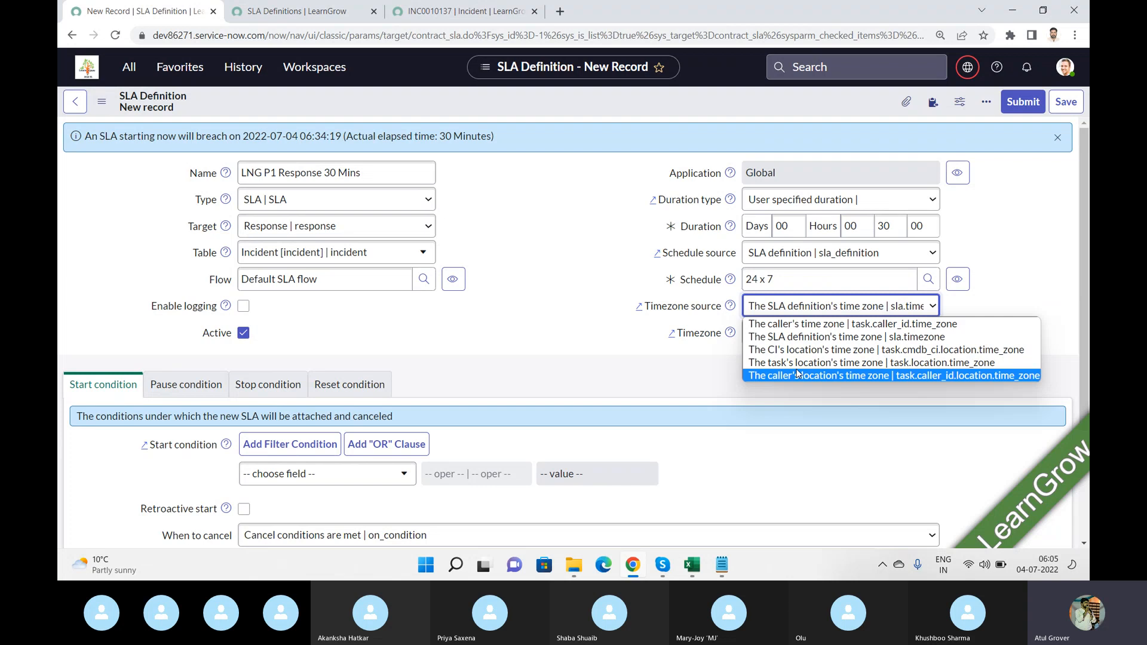
click(551, 254)
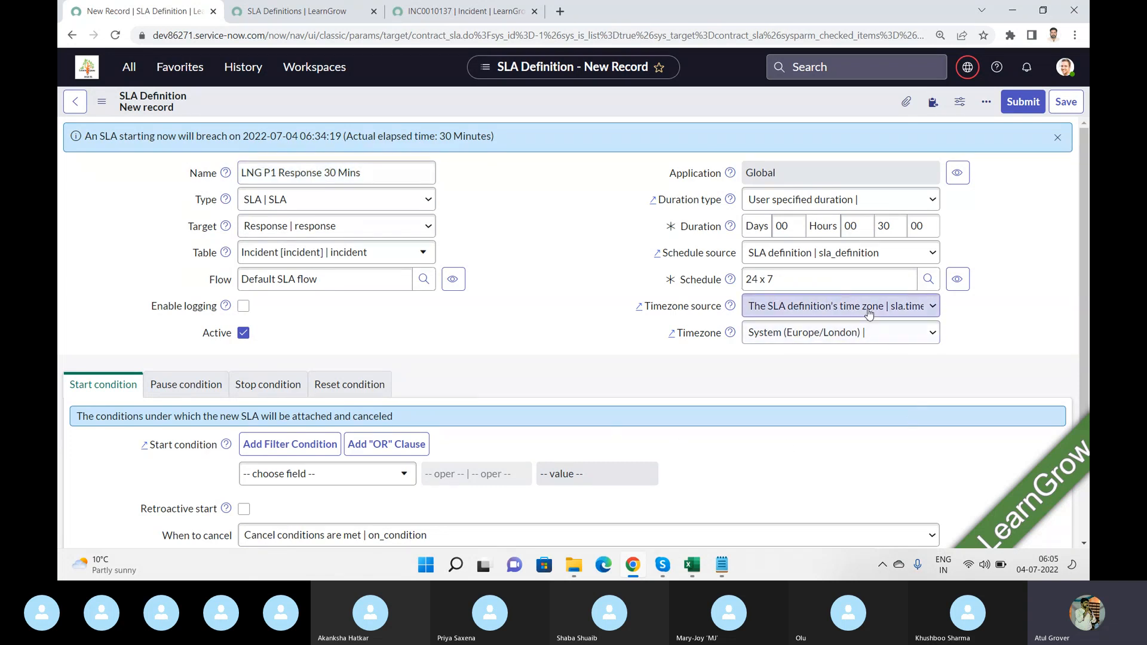
click(848, 307)
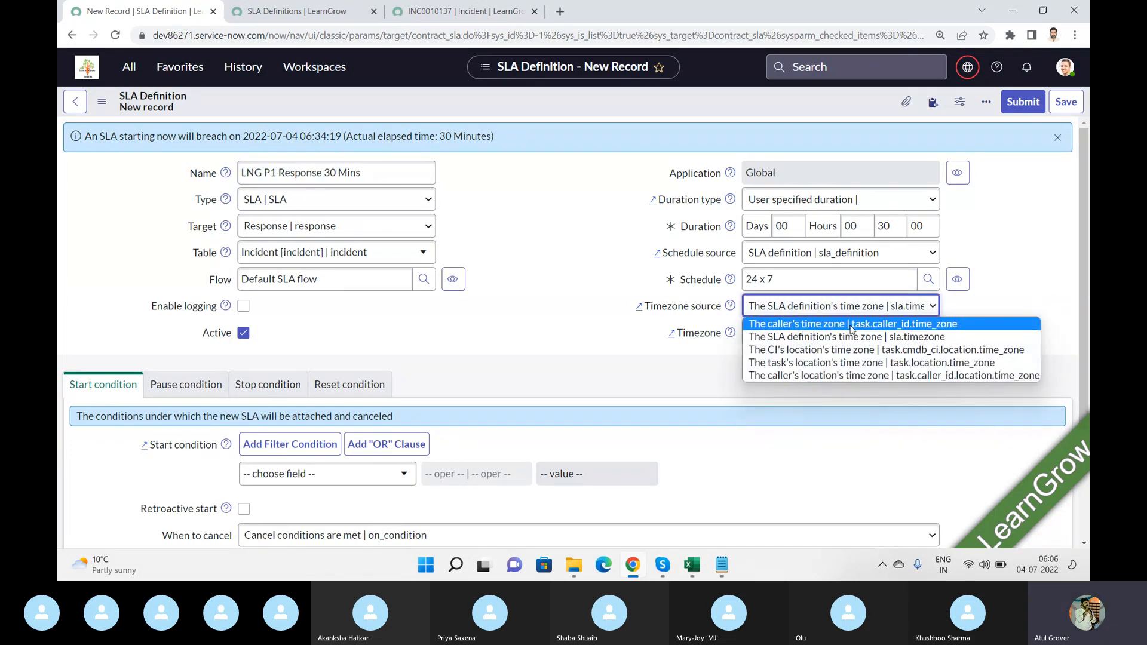
click(852, 325)
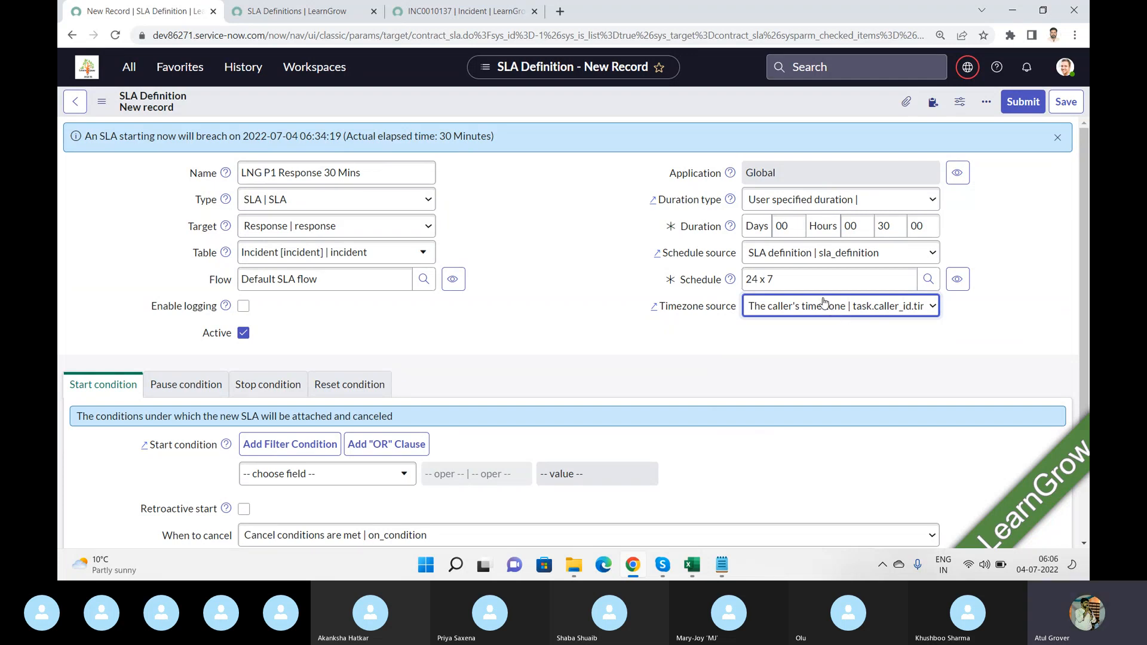
- Open the 24 x 7 schedule record, examine its calendar, and return to the new SLA definition
click(806, 282)
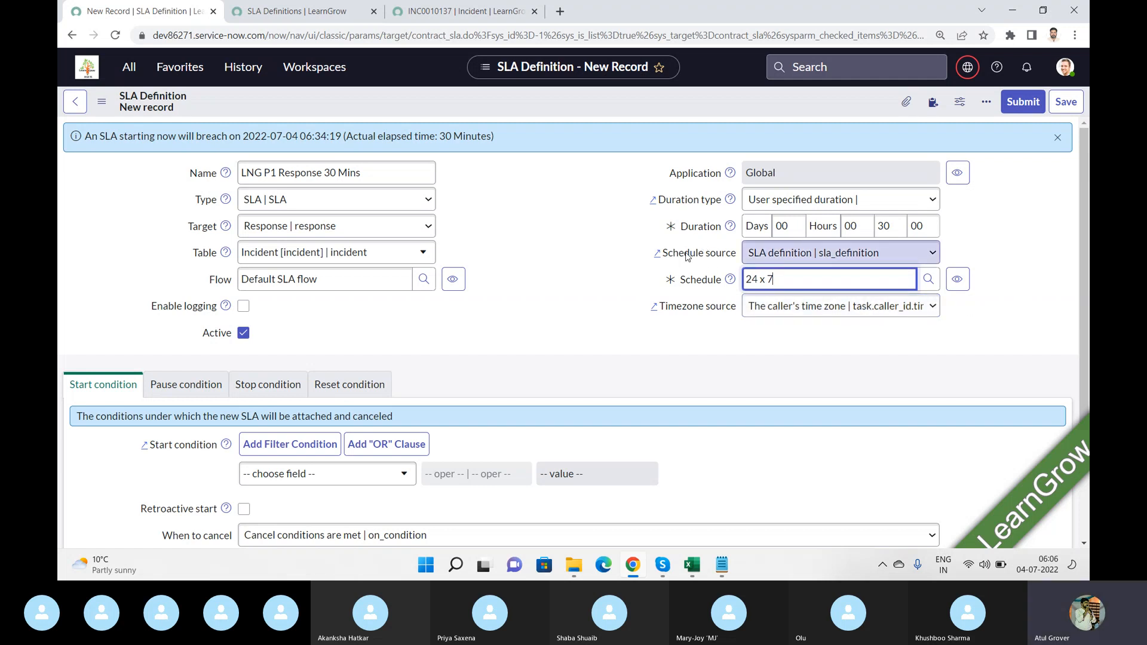
click(958, 280)
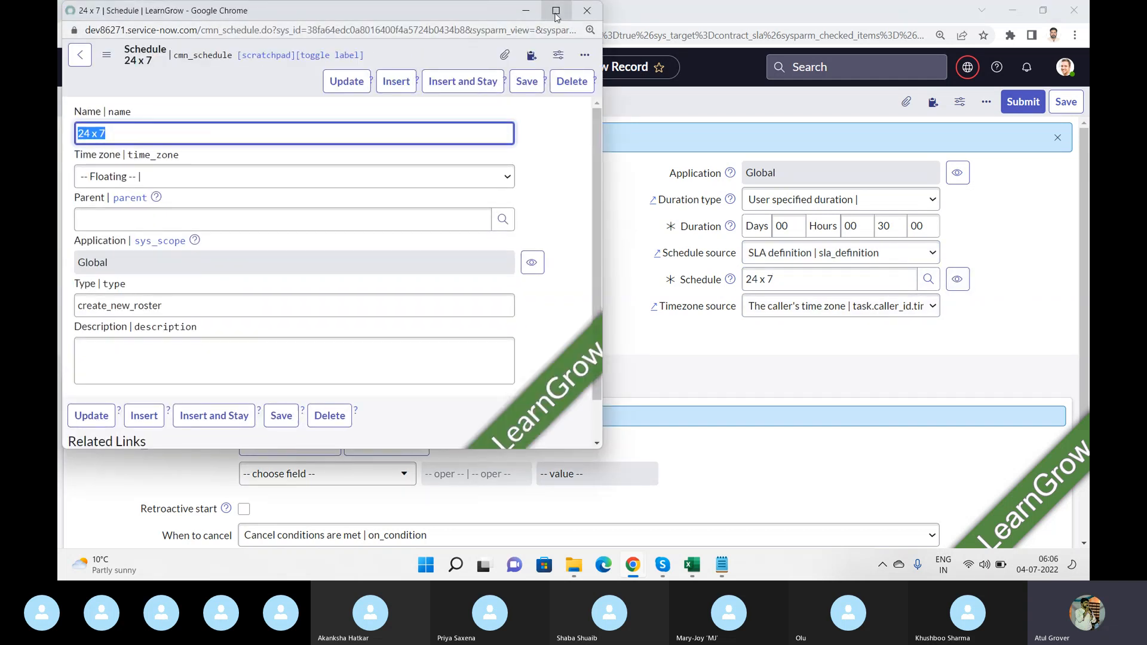
click(555, 11)
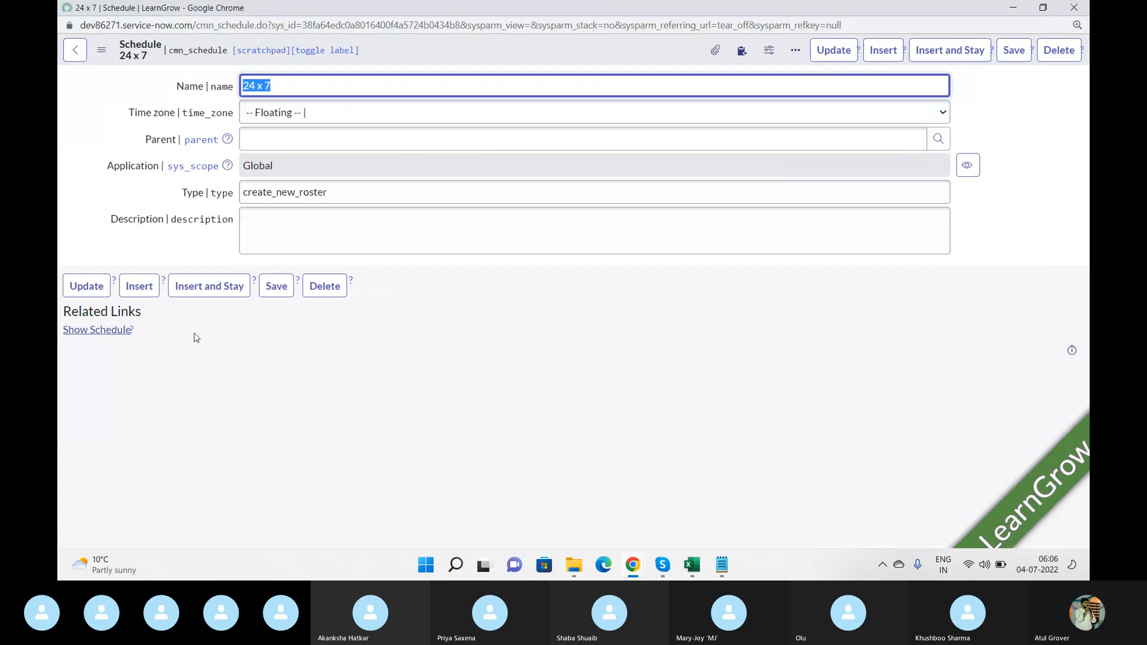
click(112, 331)
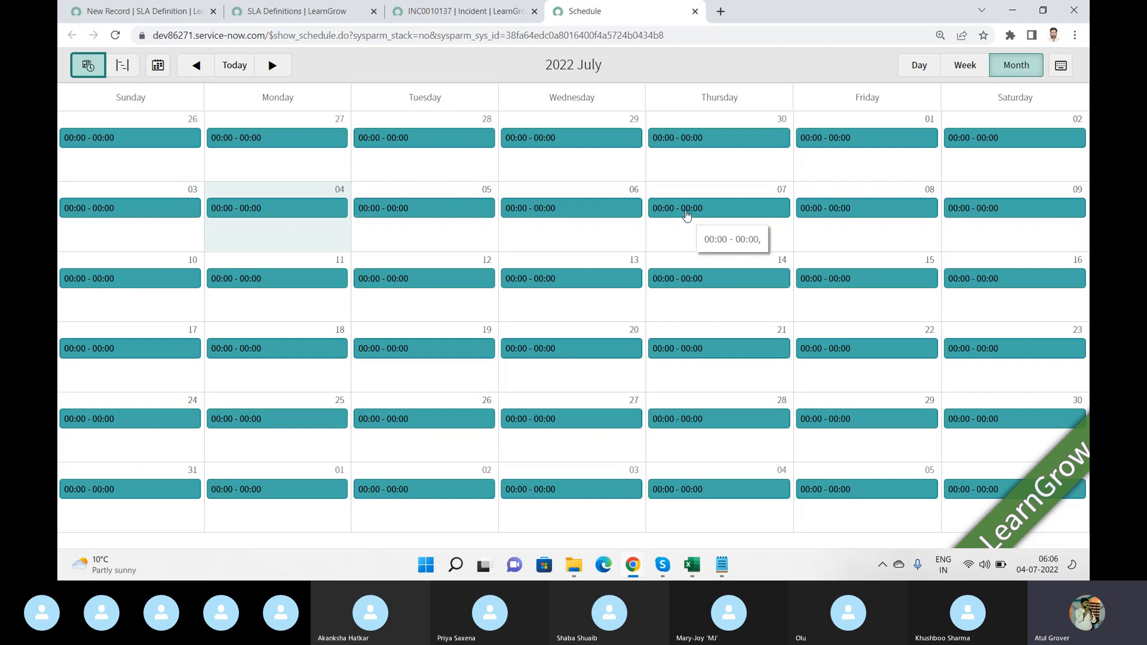
click(687, 214)
click(687, 214)
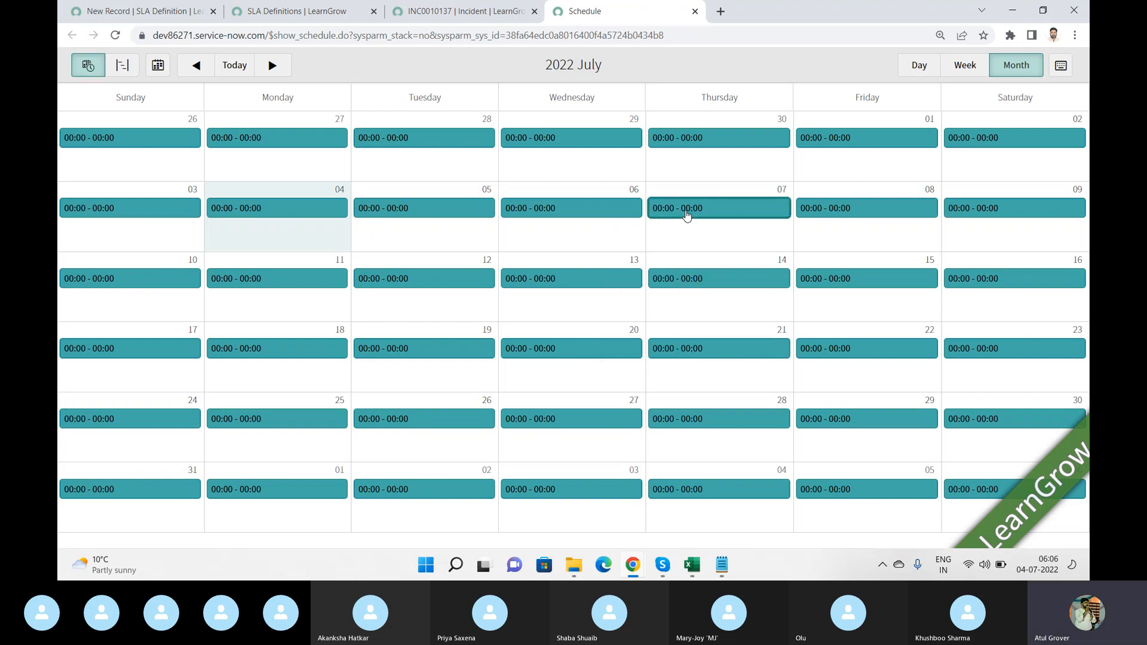
click(694, 11)
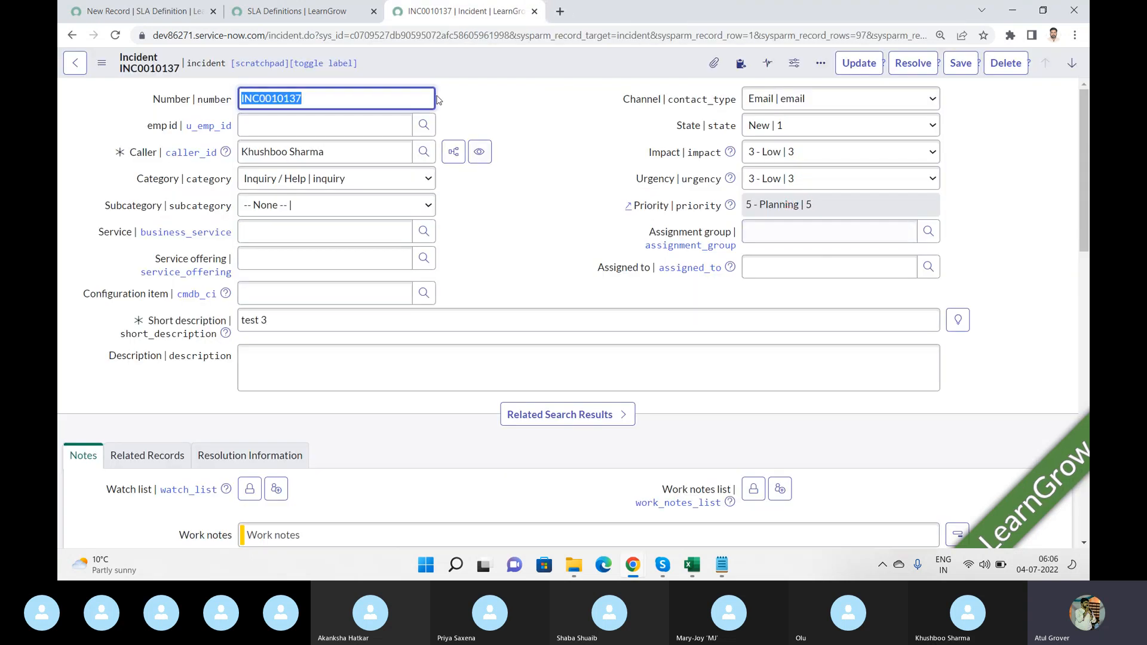
click(311, 12)
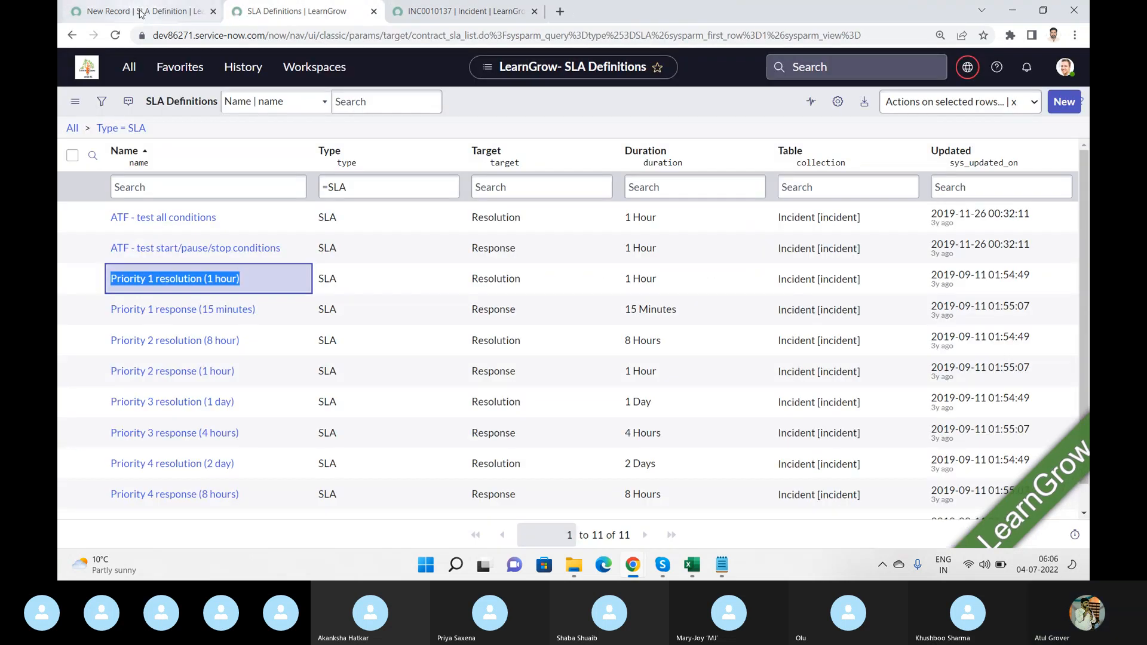
click(141, 13)
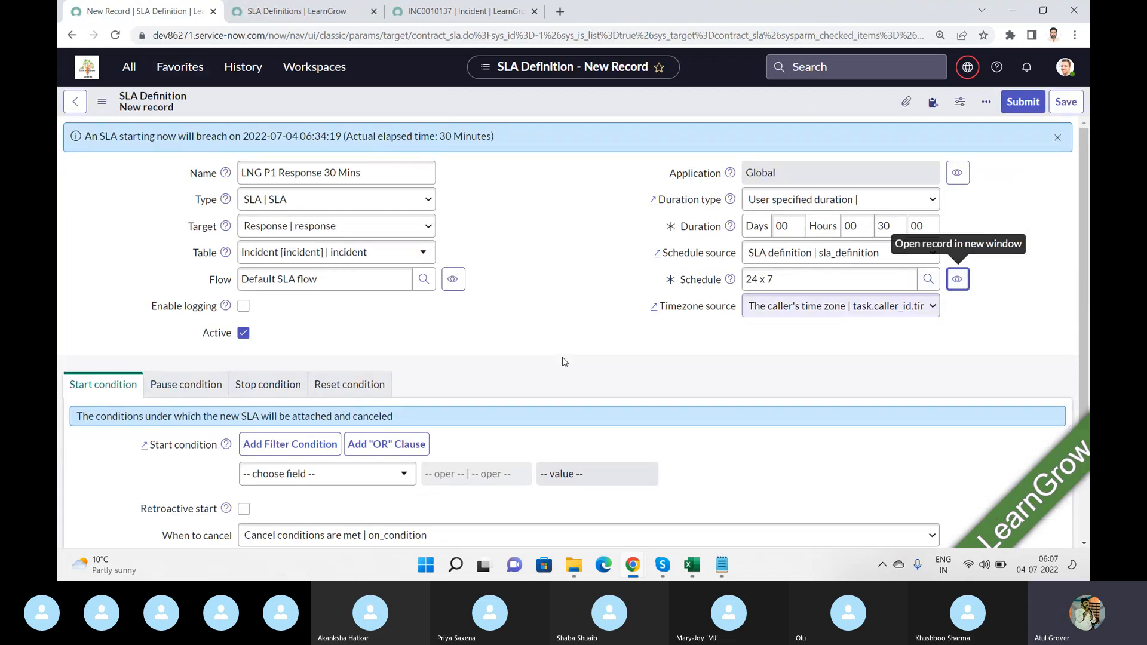
- Filter the application navigator by "sche" to find the schedule modules
click(129, 67)
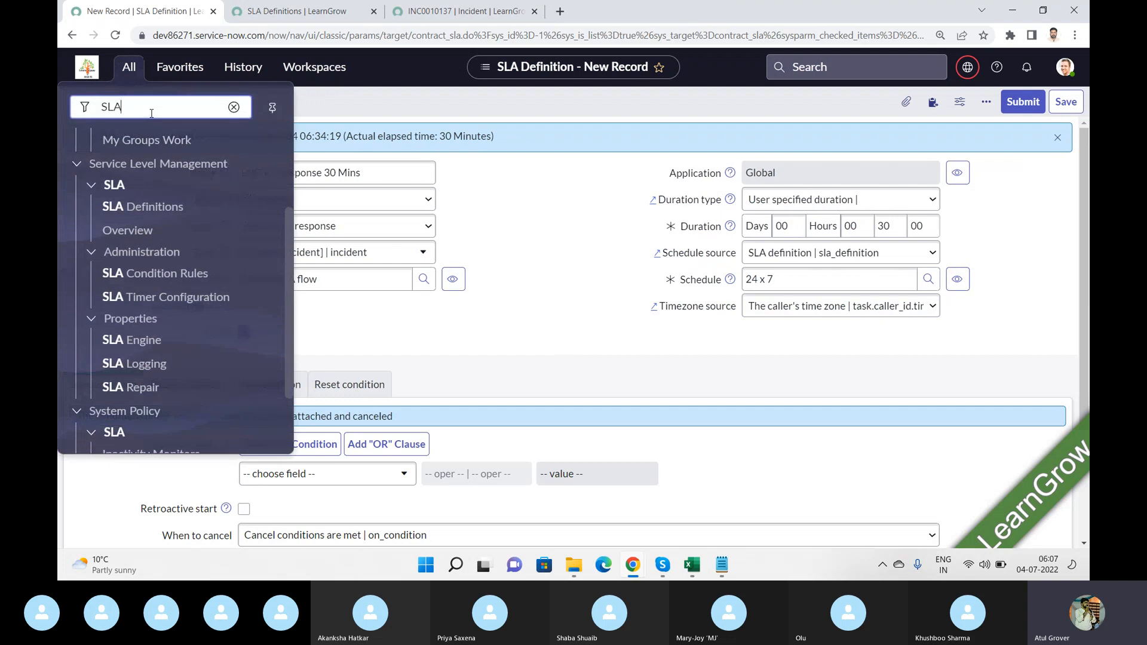
drag(152, 111, 58, 96)
text(S)
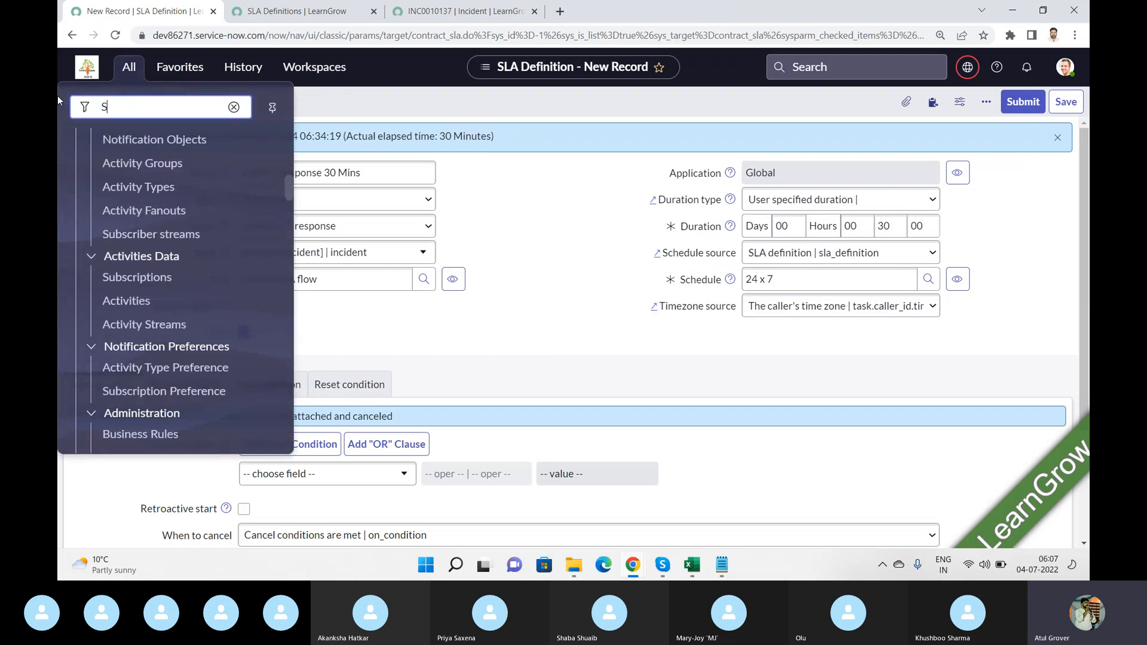
text(LA sc)
key(BackSpace)
key(BackSpace)
key(BackSpace)
key(BackSpace)
key(BackSpace)
key(BackSpace)
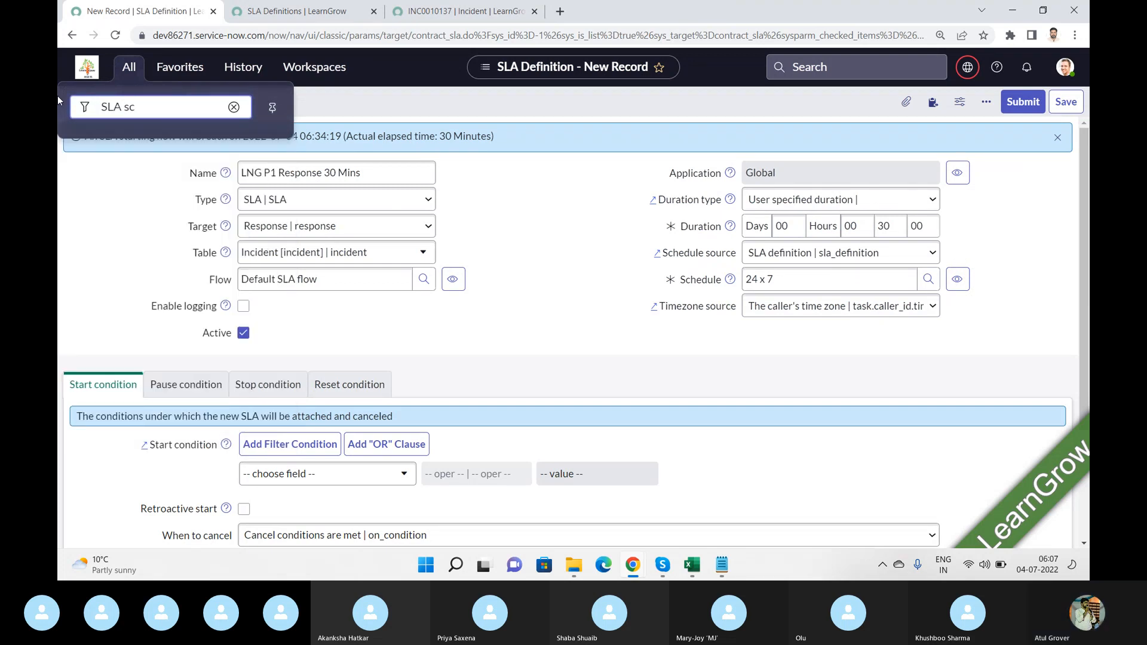
text(sche)
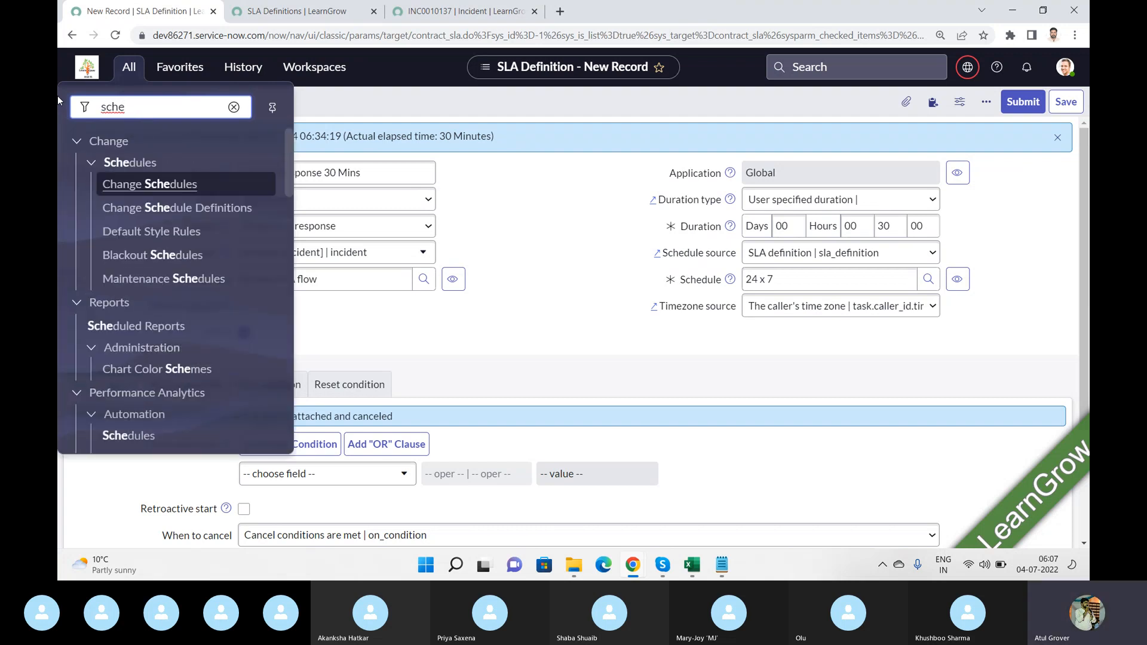
- Look through the "sche" navigator results for a module listing the SLA schedules, and clear the filter
scroll(169, 238, down, 1)
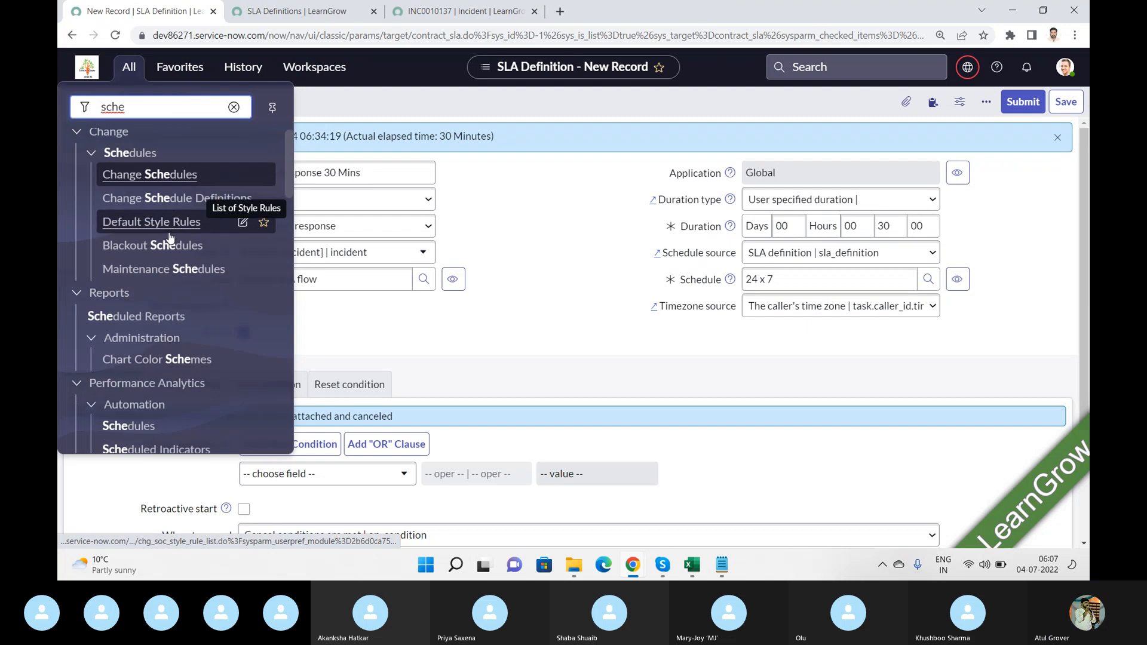
scroll(170, 238, down, 6)
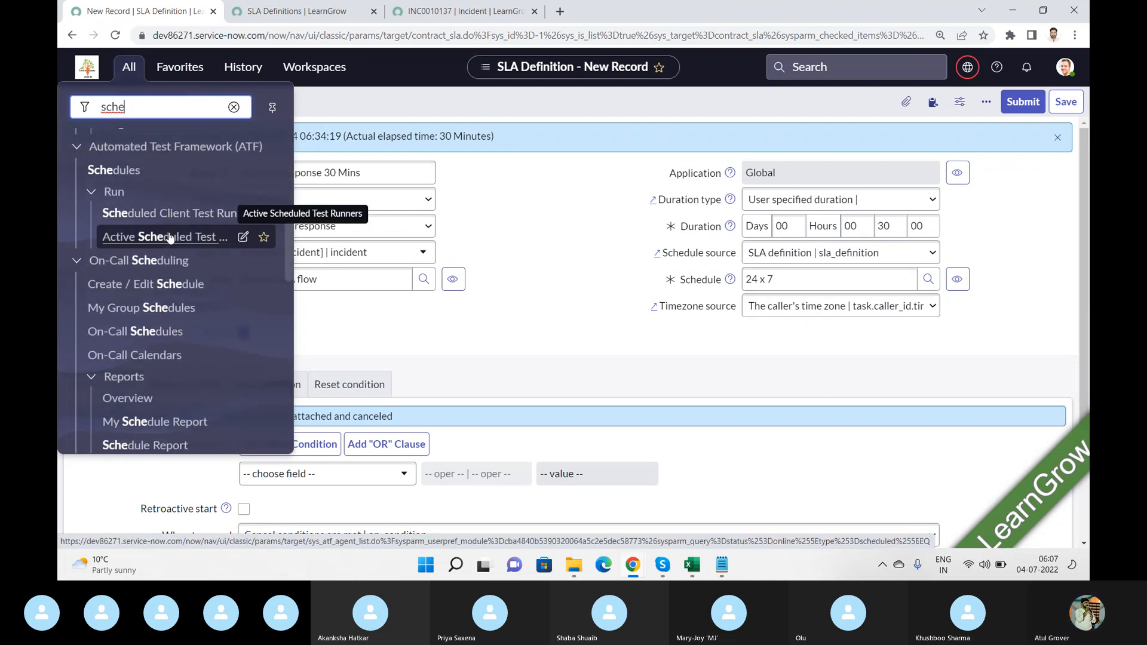
scroll(191, 289, down, 3)
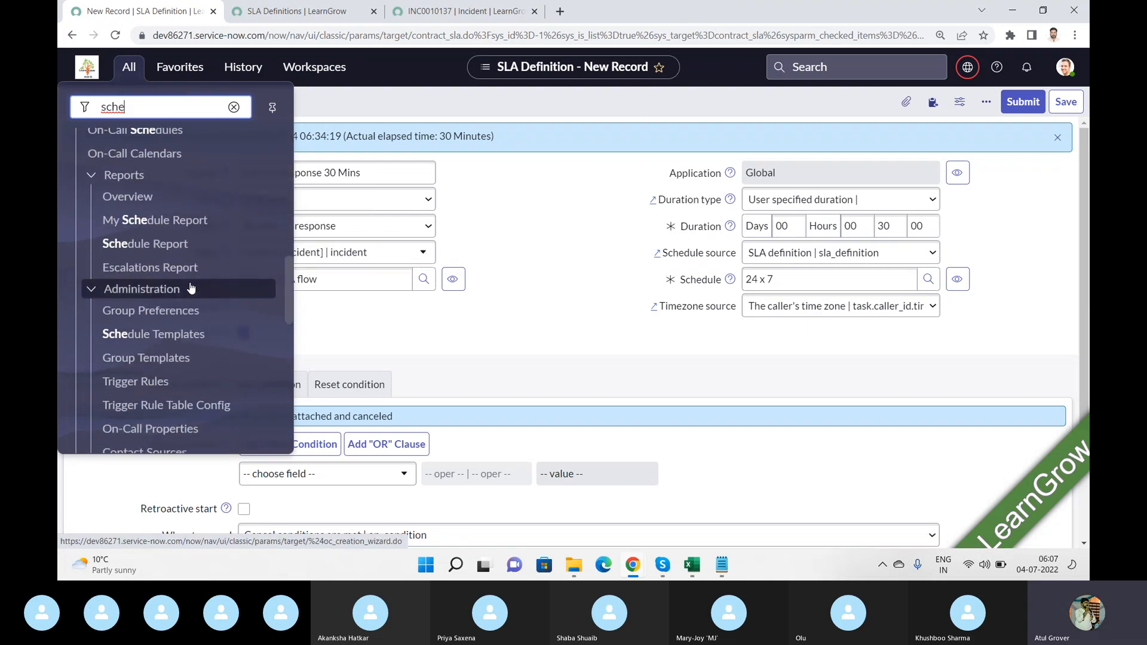
scroll(191, 288, down, 5)
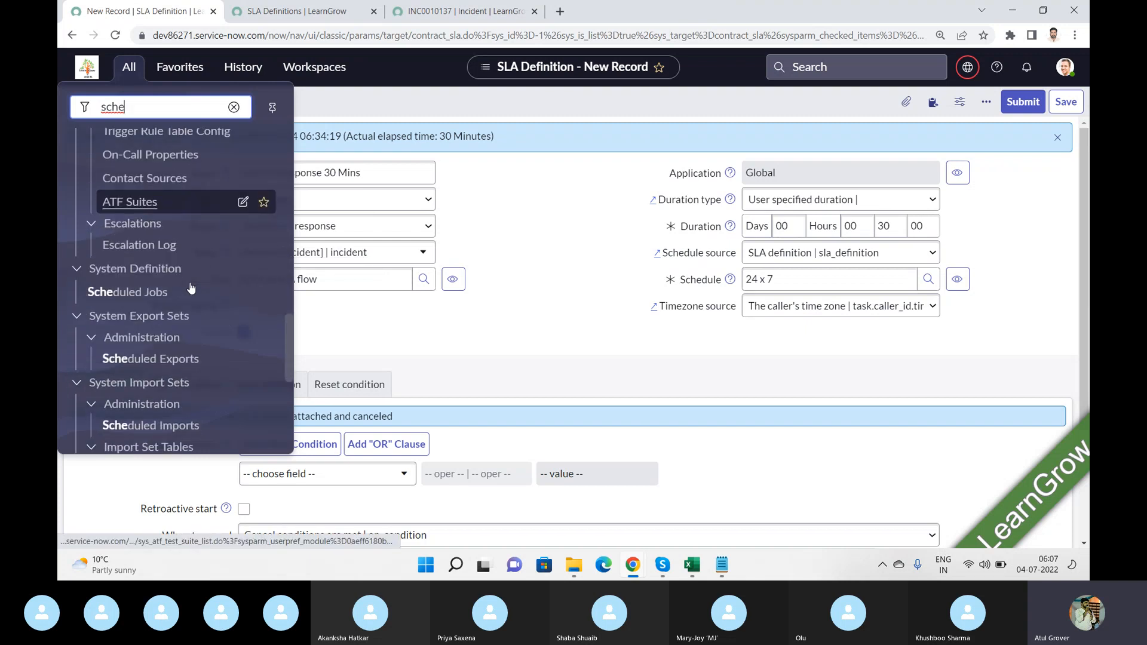
scroll(191, 289, down, 1)
scroll(223, 279, down, 3)
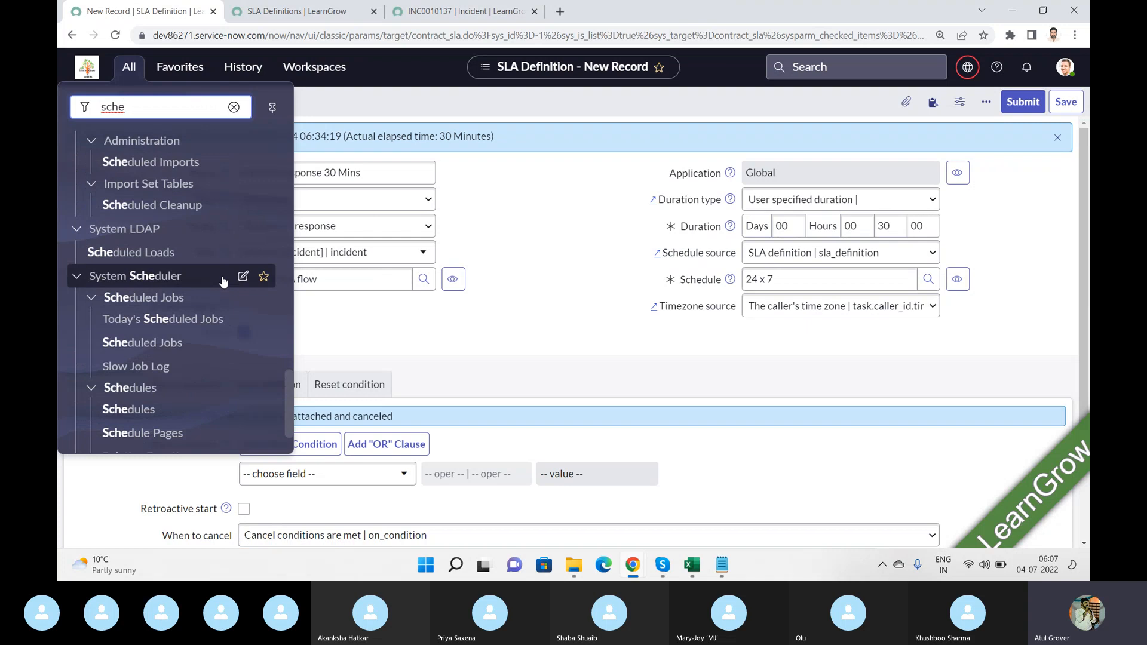
scroll(223, 281, down, 1)
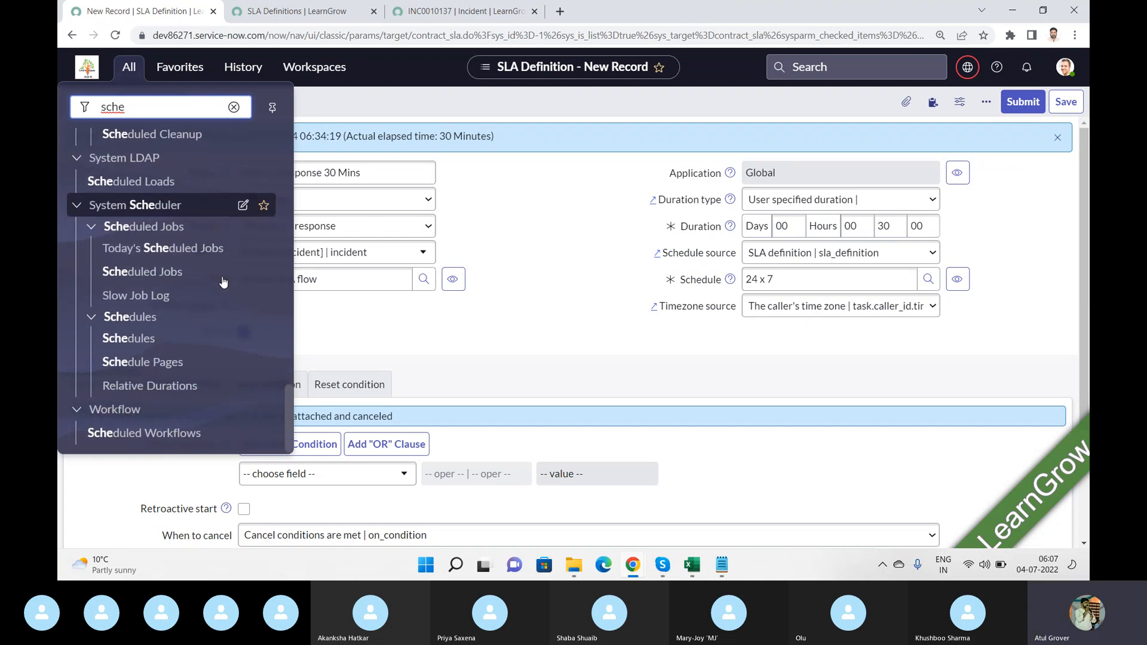
scroll(223, 281, up, 3)
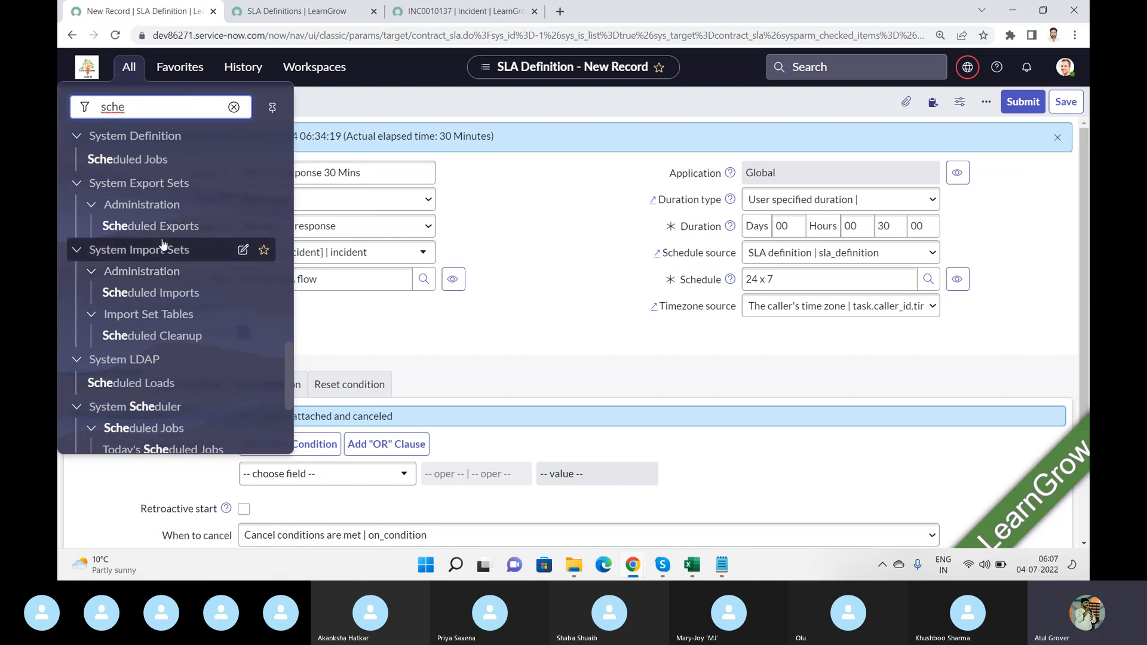
scroll(174, 235, up, 2)
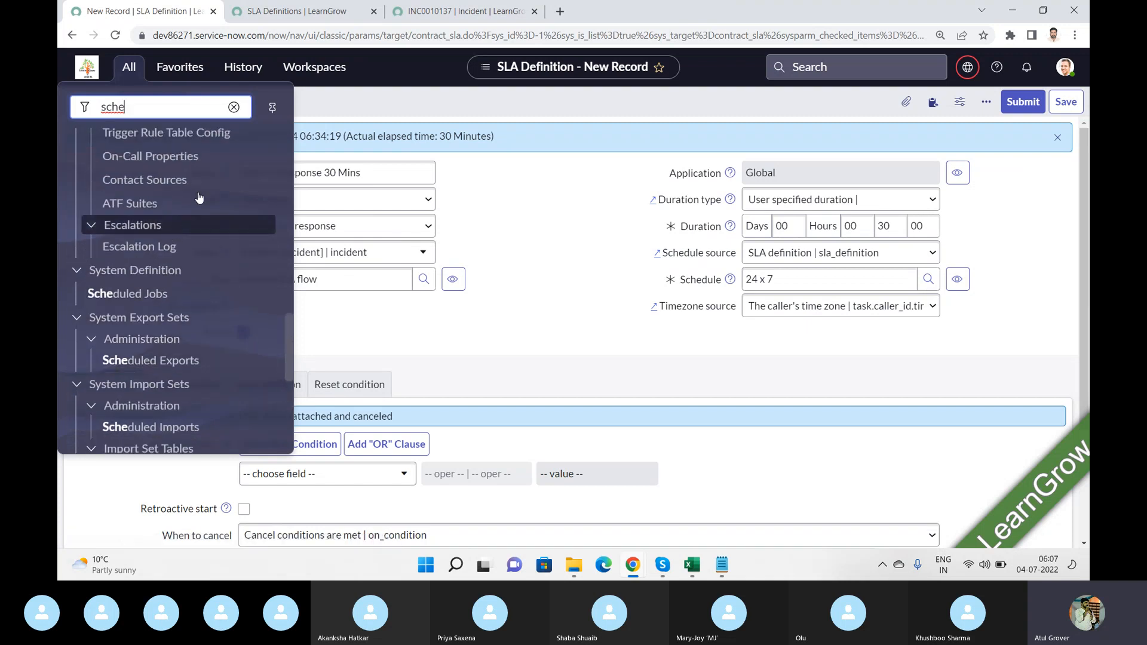
scroll(182, 234, up, 2)
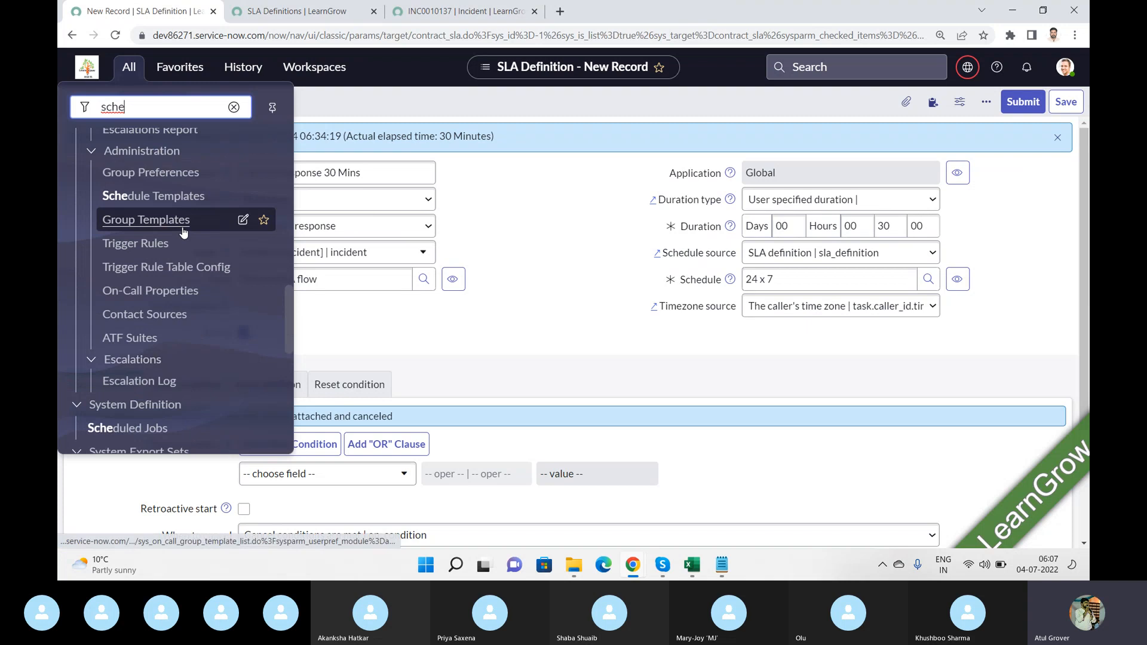
scroll(183, 233, up, 6)
scroll(184, 233, up, 4)
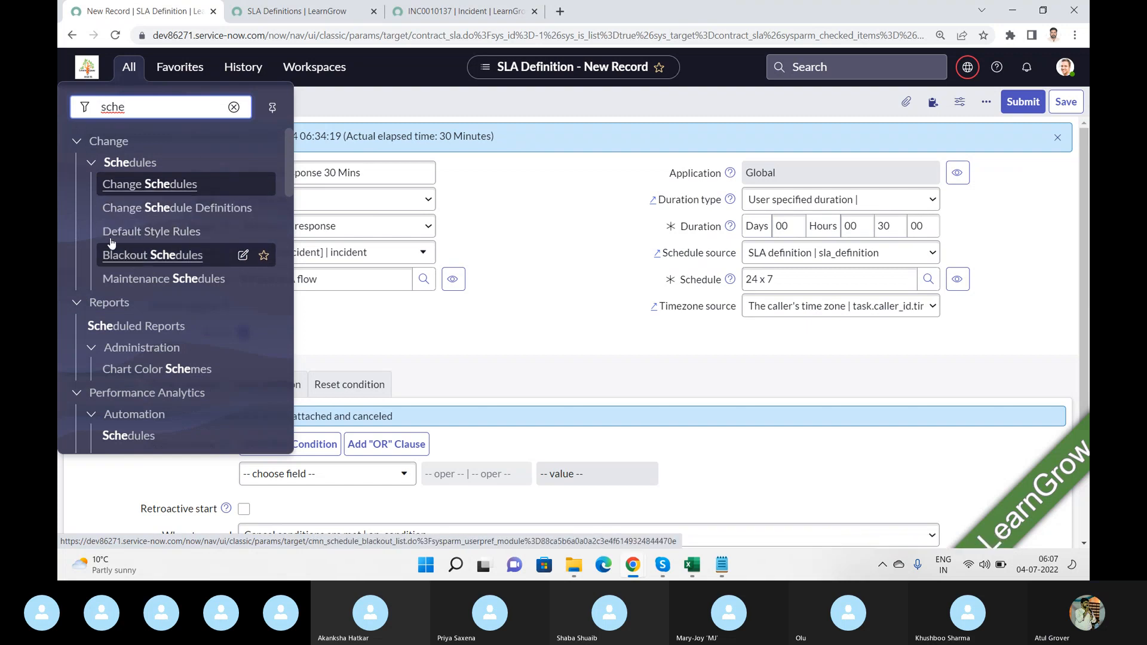
click(233, 107)
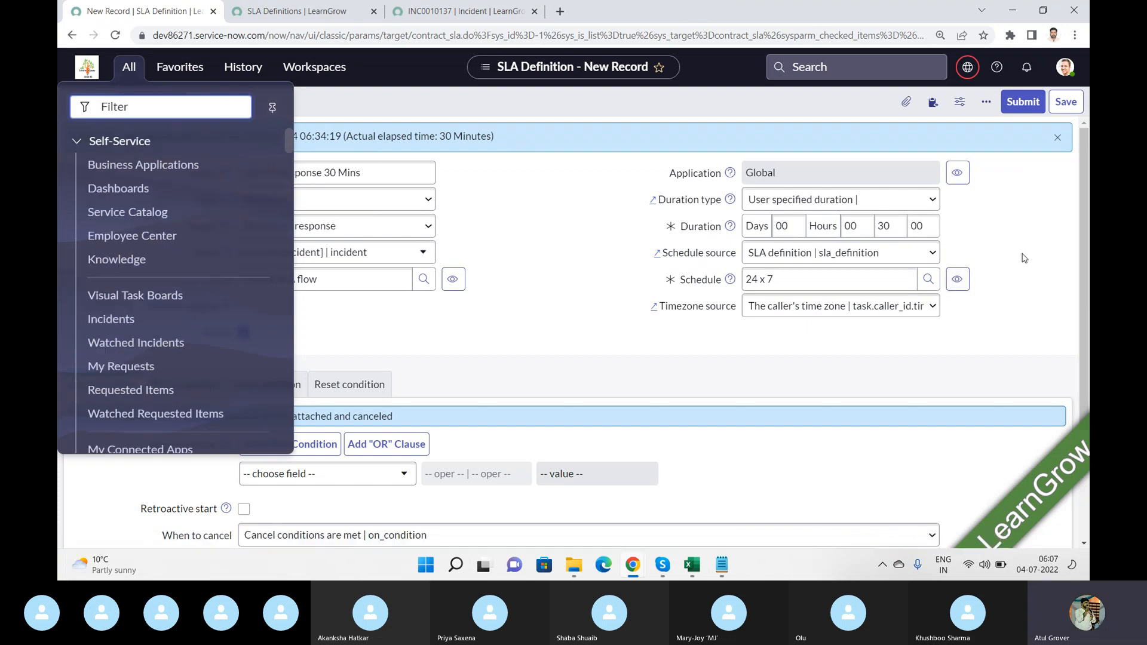
- Open the 24 x 7 schedule record and identify its table name, cmn_schedule, in the record's address
click(957, 279)
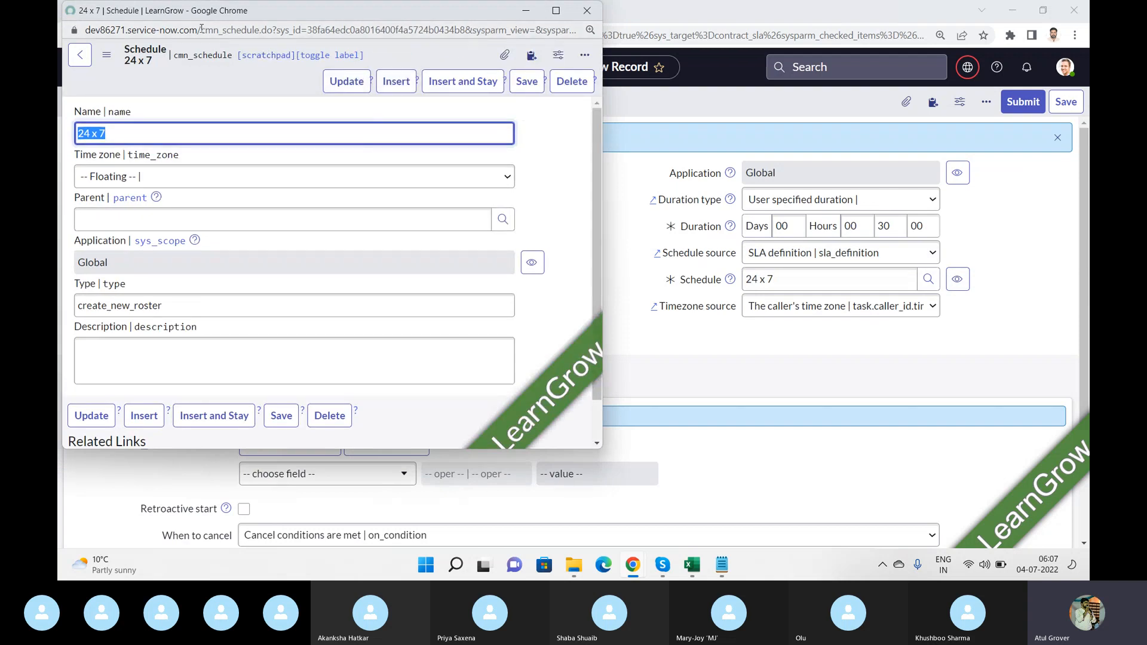
drag(201, 29, 259, 30)
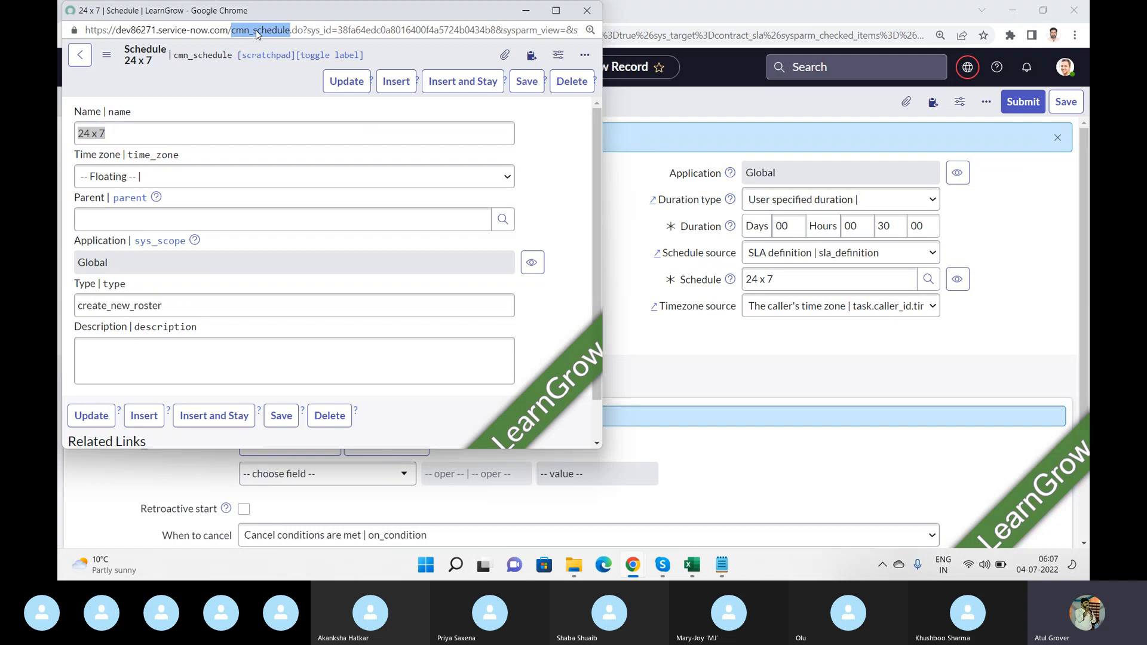
click(589, 8)
- Load dev86271.service-now.com/cmn_schedule_list.do in a new browser tab to list all schedules
click(563, 12)
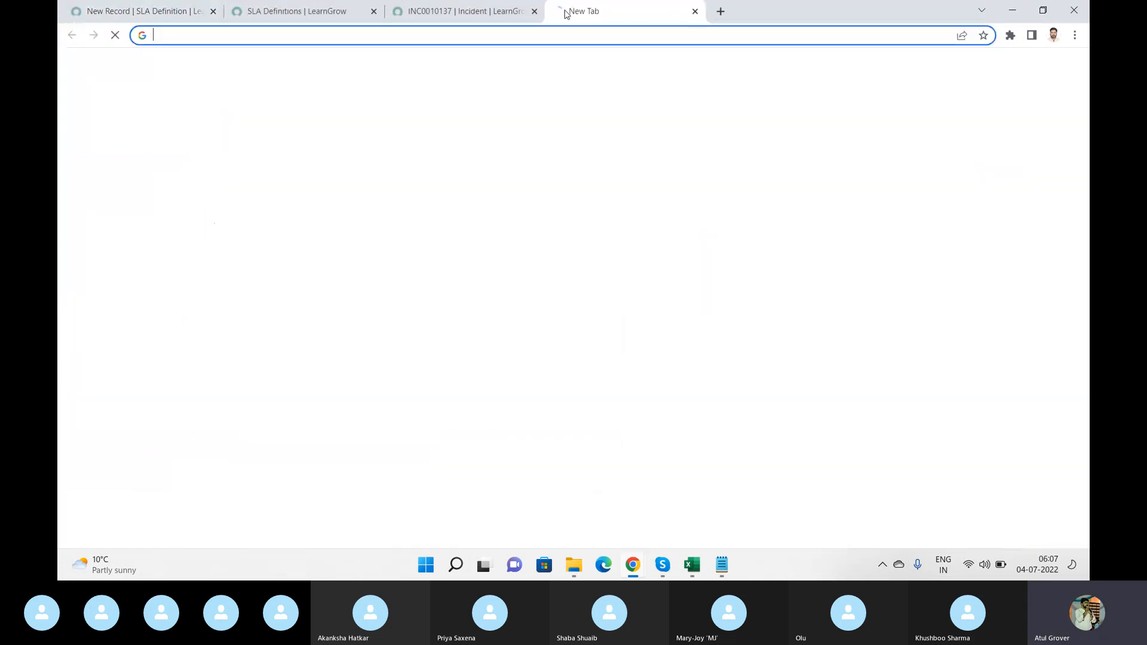
text(de)
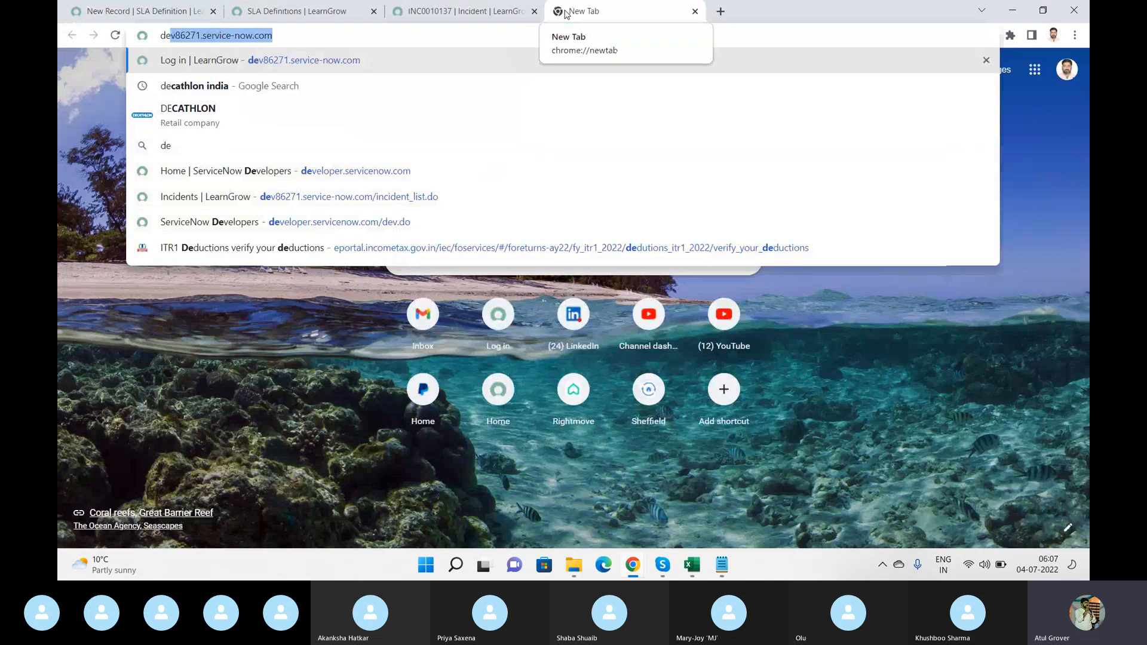
key(Right)
text(/cmn_schedule)
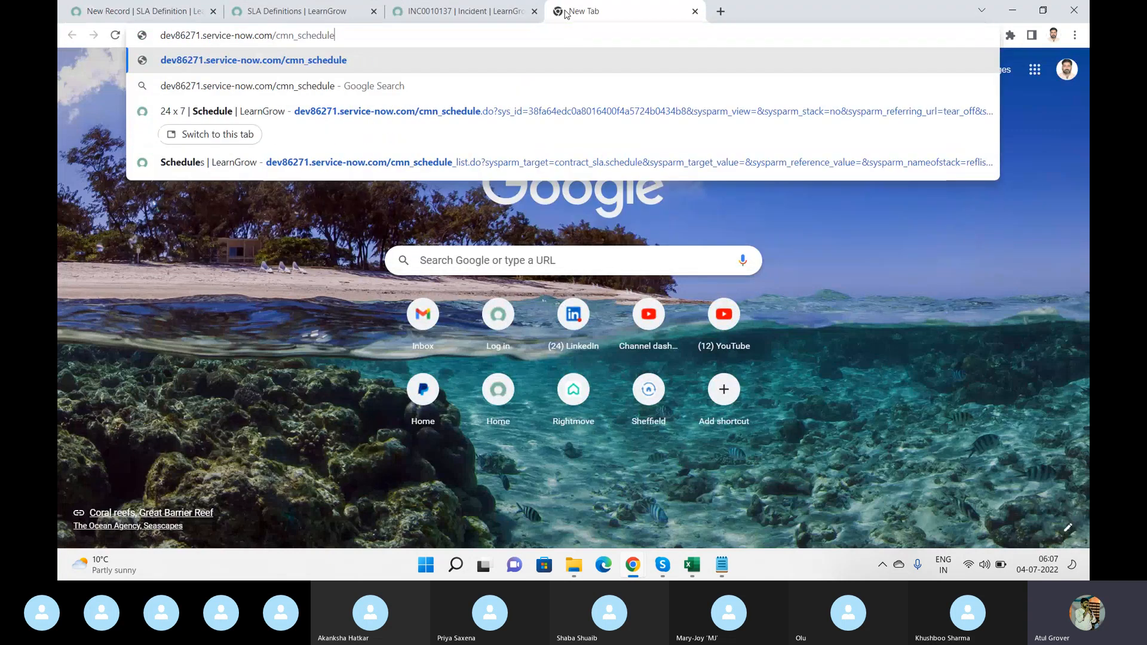
text(_list.do)
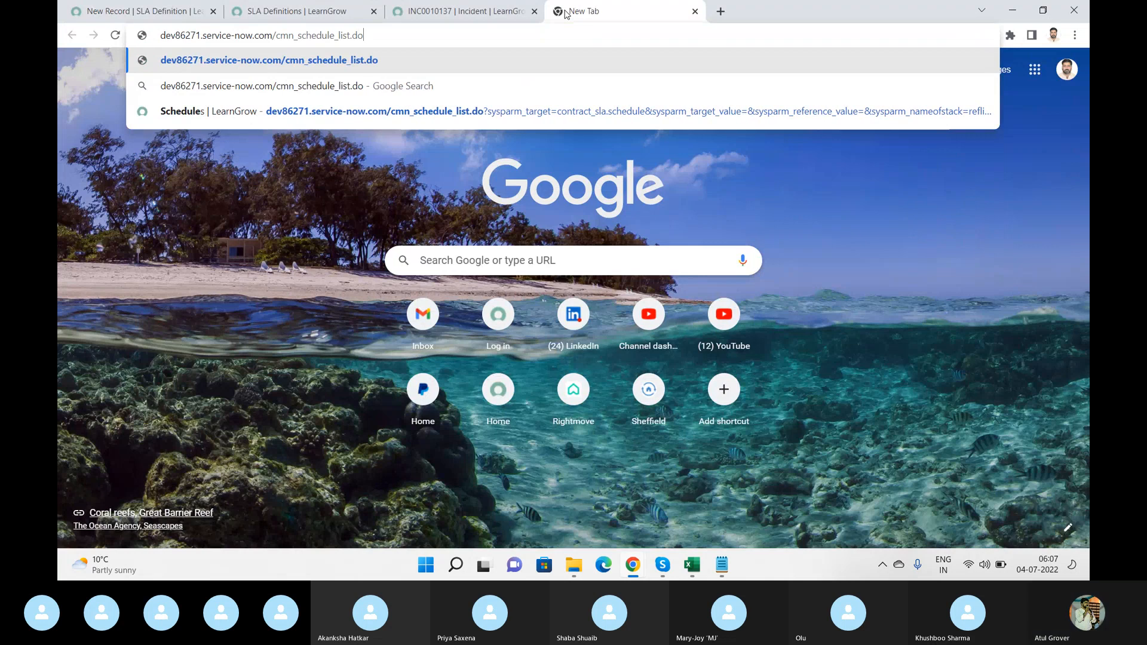
key(Return)
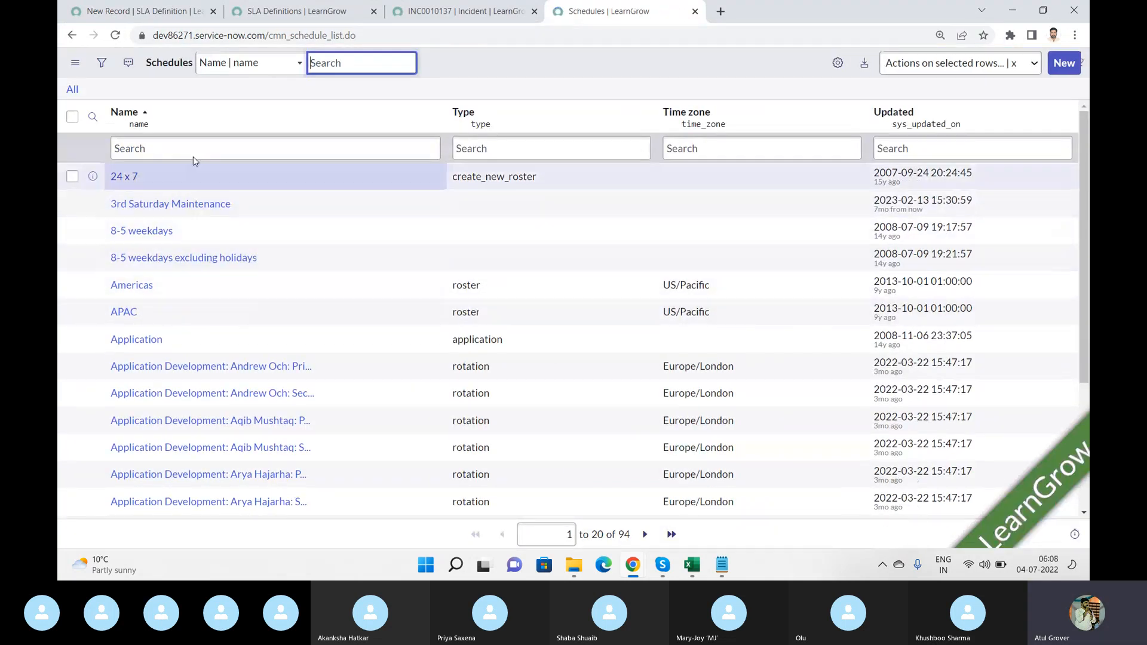
- Open the 8-5 weekdays excluding holidays schedule and review its schedule entries and child schedules
click(158, 258)
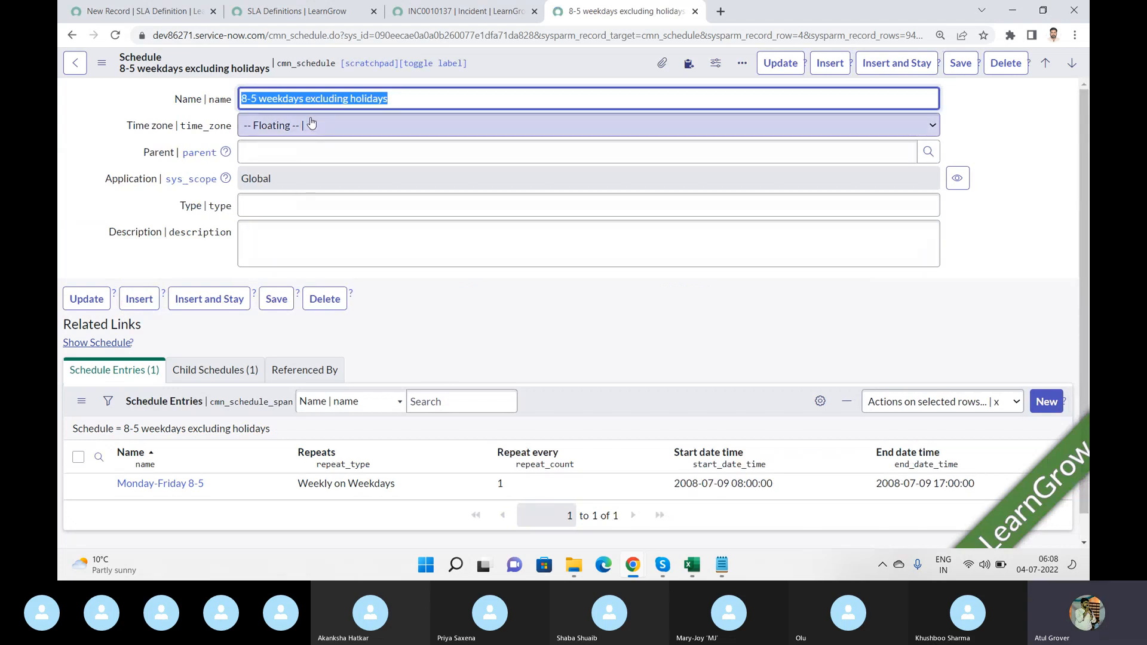
click(431, 100)
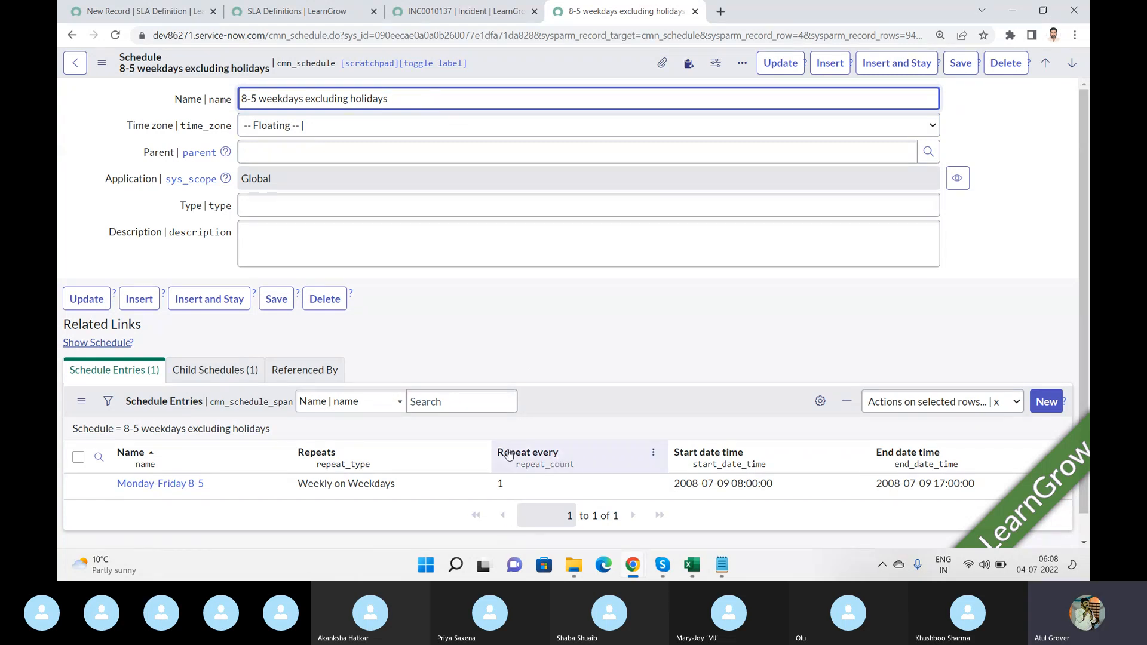
scroll(478, 513, down, 1)
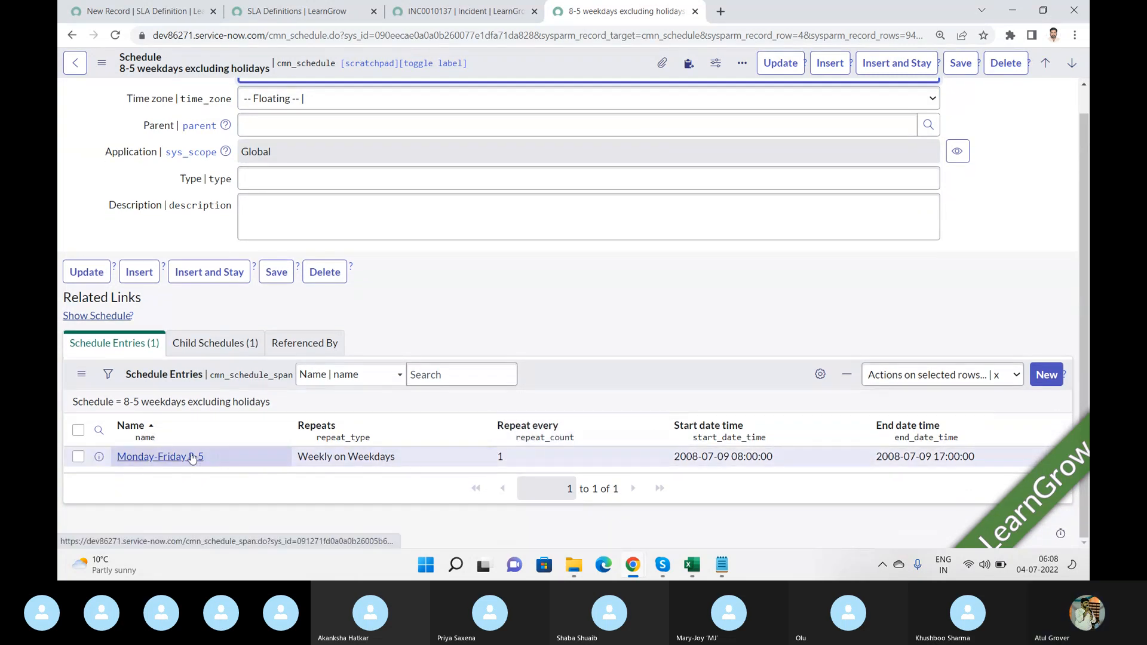
click(210, 345)
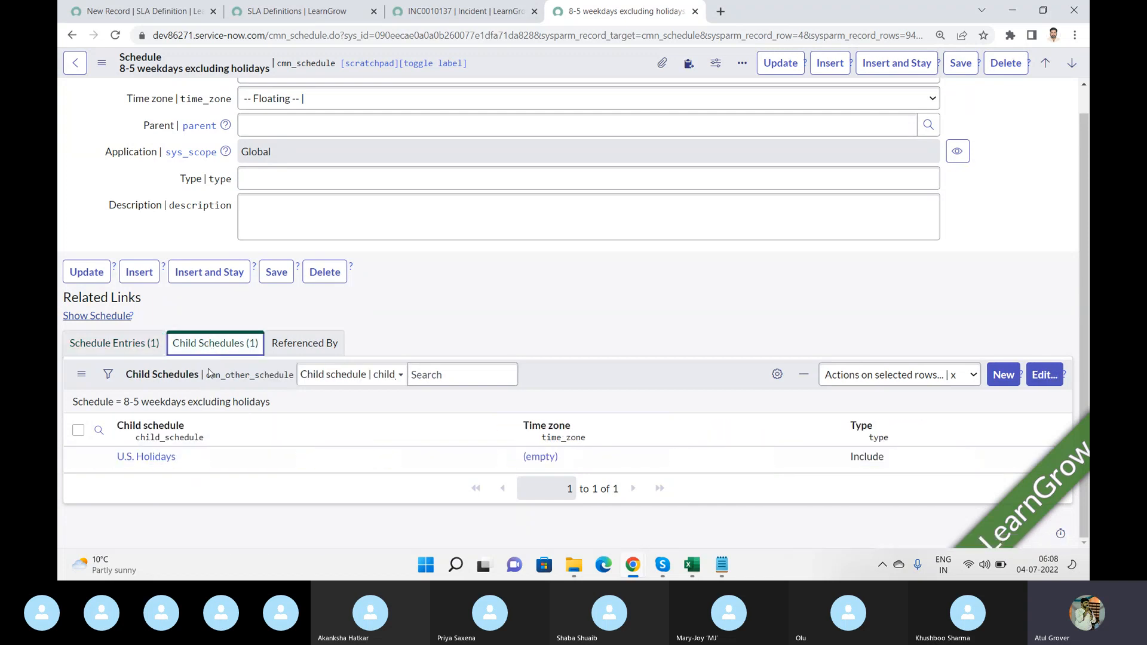
- Open the U.S. Holidays child schedule and examine its list of schedule entries
click(166, 458)
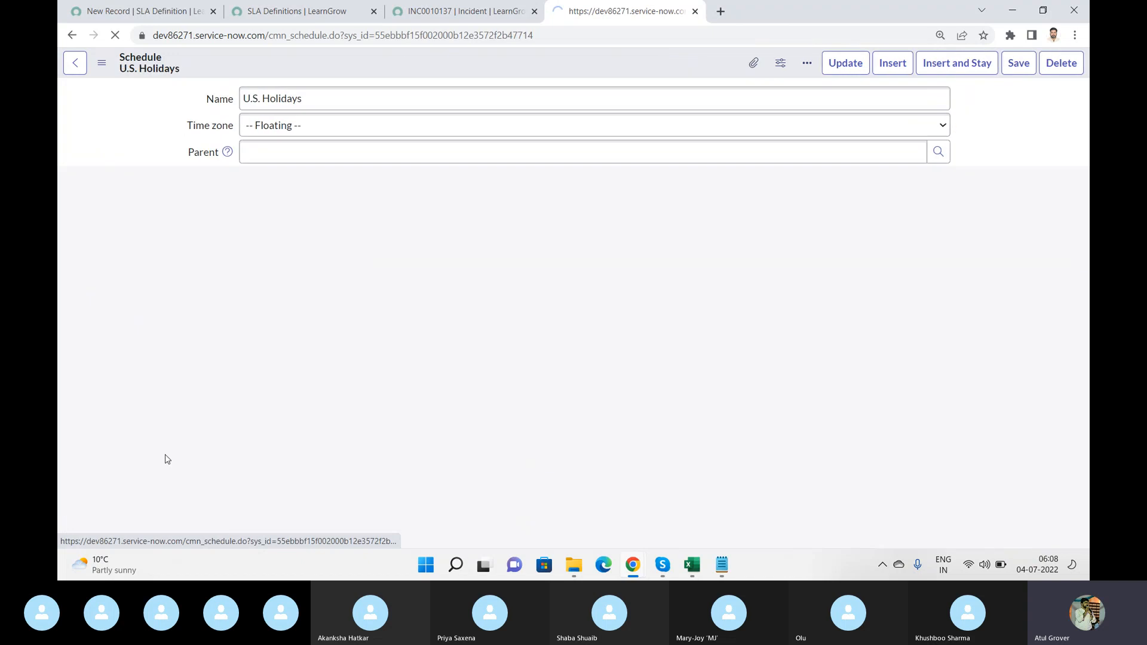
scroll(385, 376, down, 1)
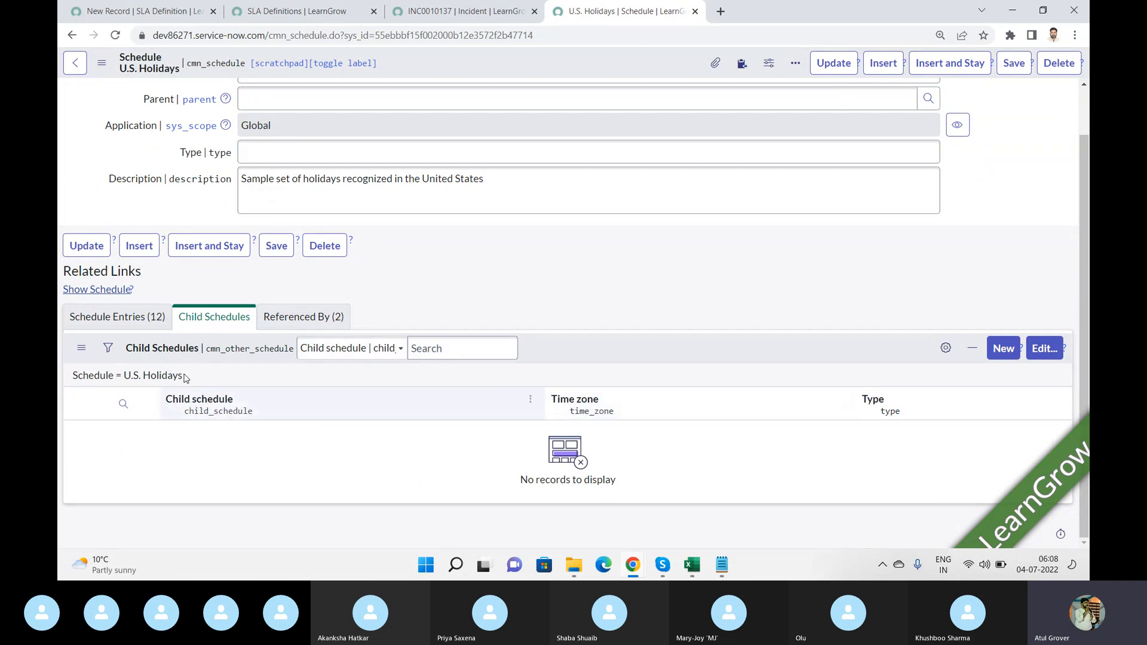
click(117, 316)
scroll(265, 460, down, 3)
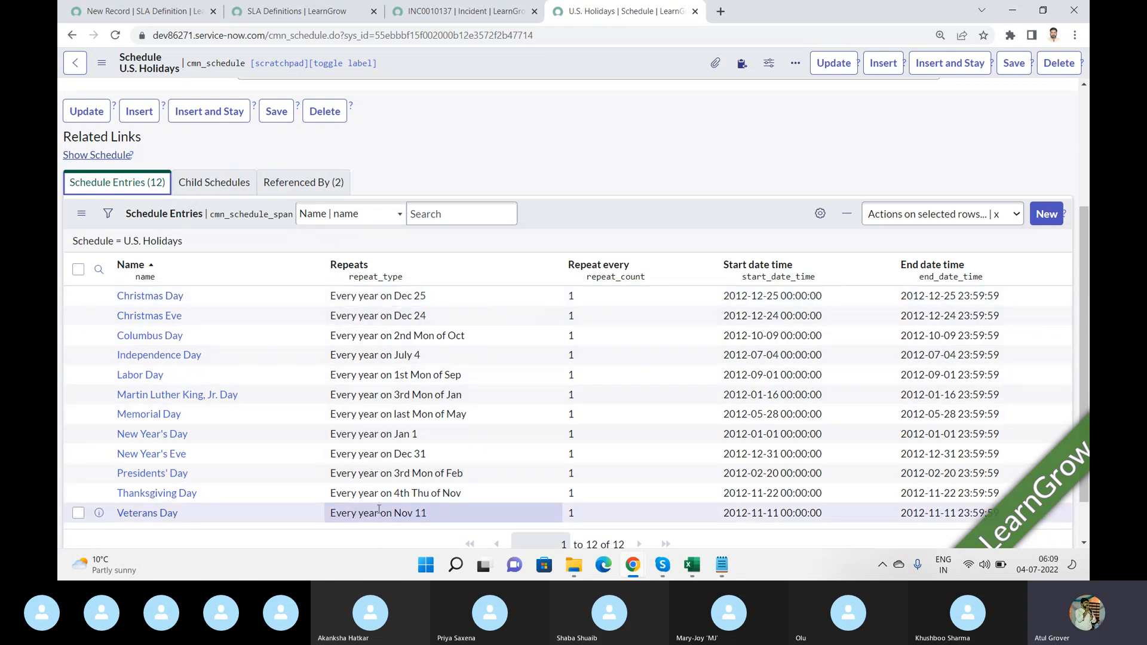
scroll(252, 237, up, 3)
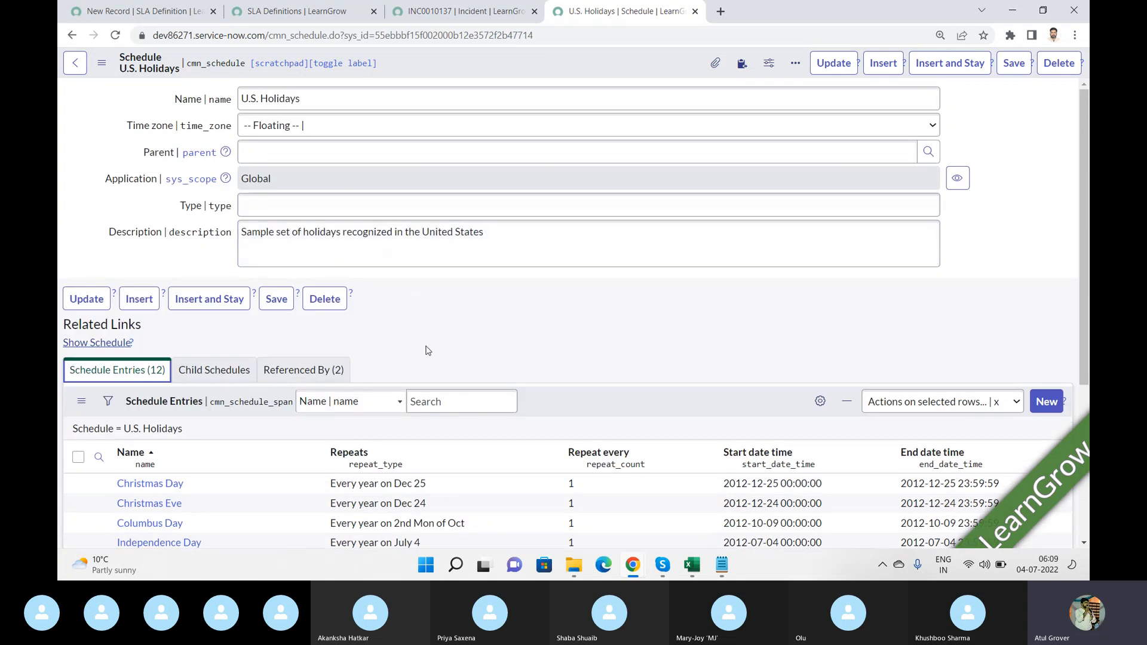
scroll(428, 350, down, 3)
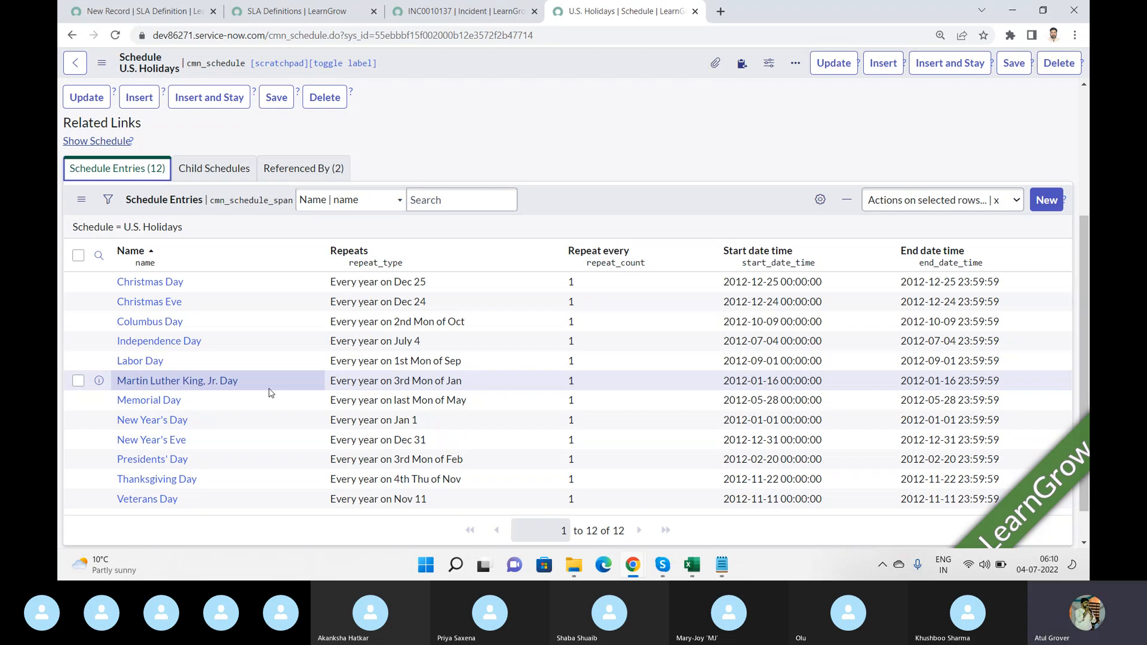
key(alt+Tab)
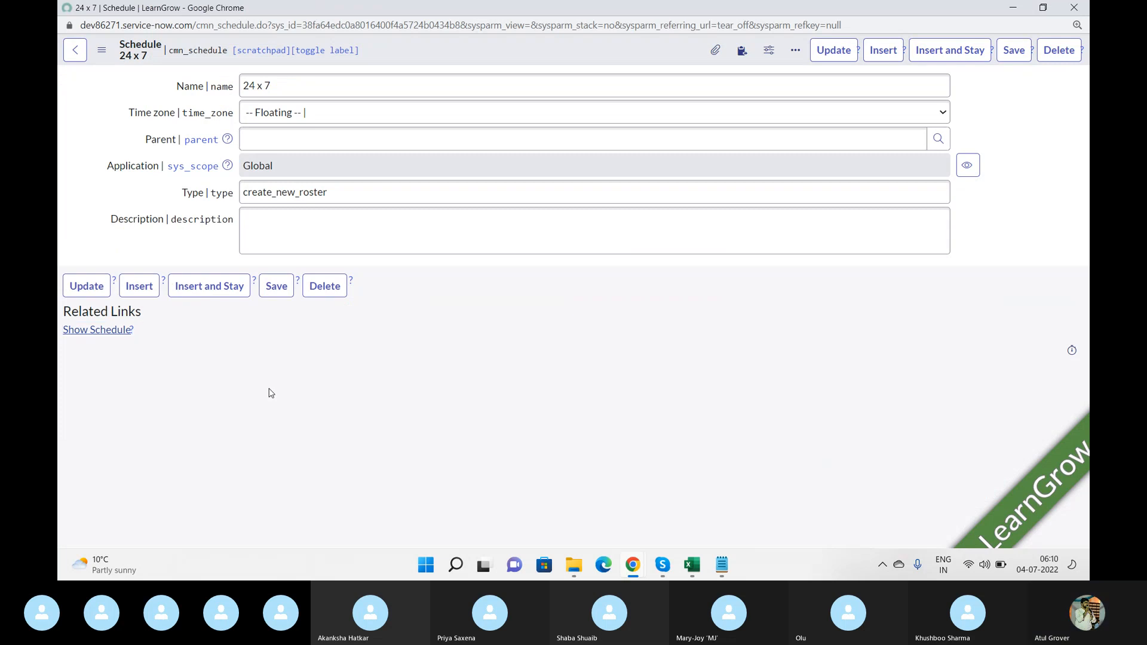
key(alt+Tab)
key(Tab)
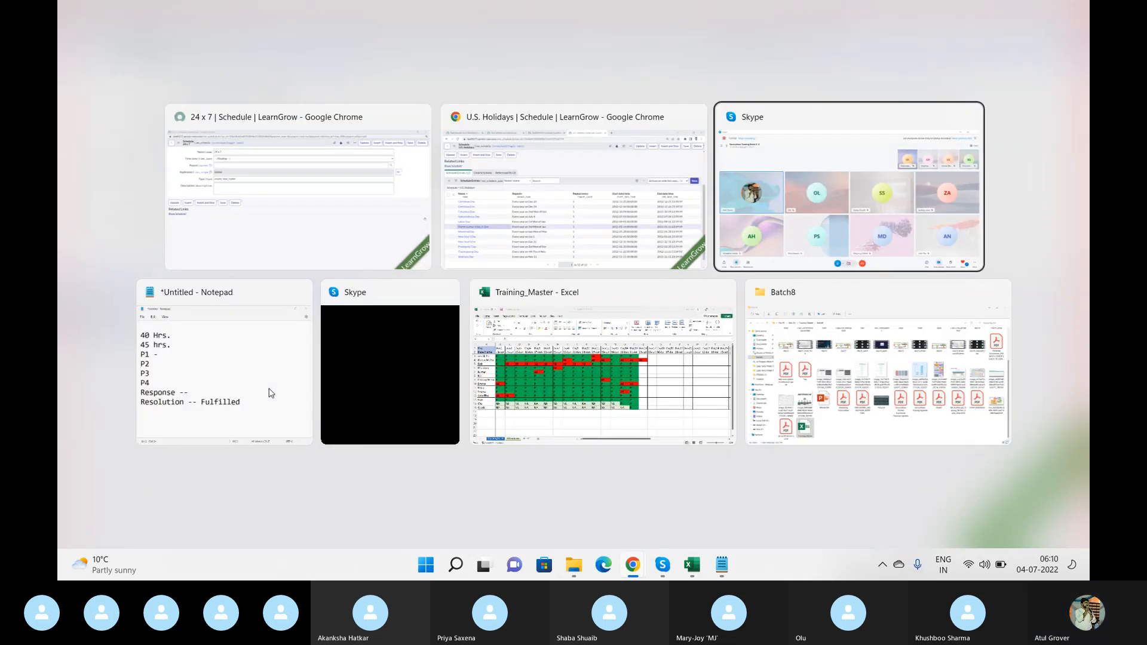
click(529, 208)
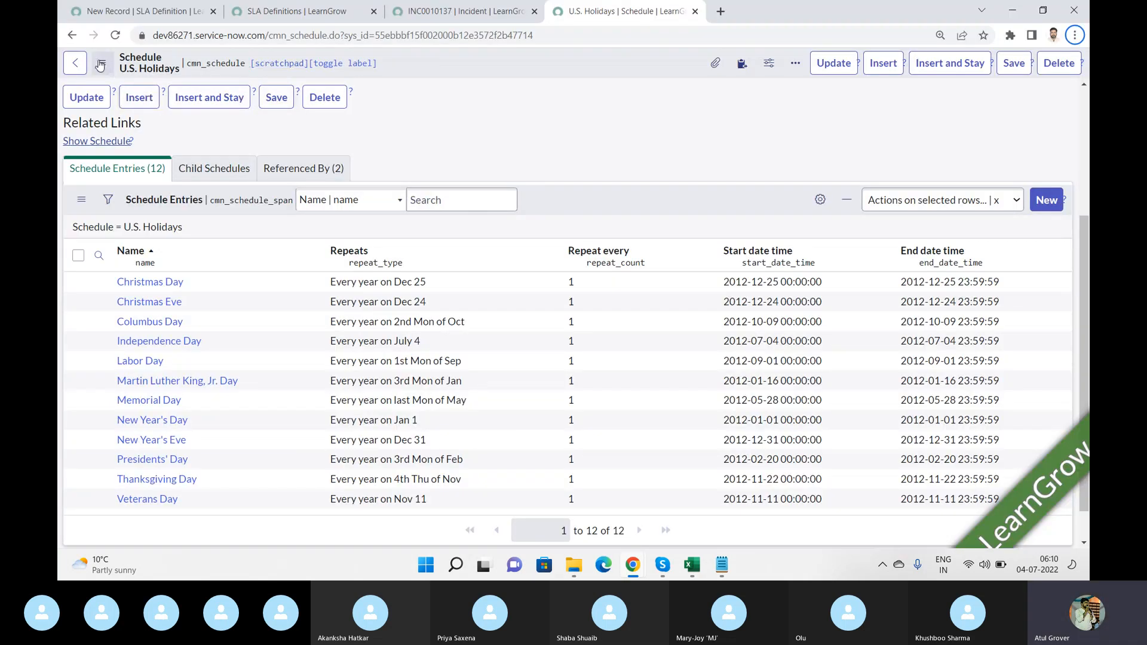
- Return to the 8-5 weekdays excluding holidays schedule and shorten its address to cmn_schedule_list.do to load the full schedules list
click(72, 64)
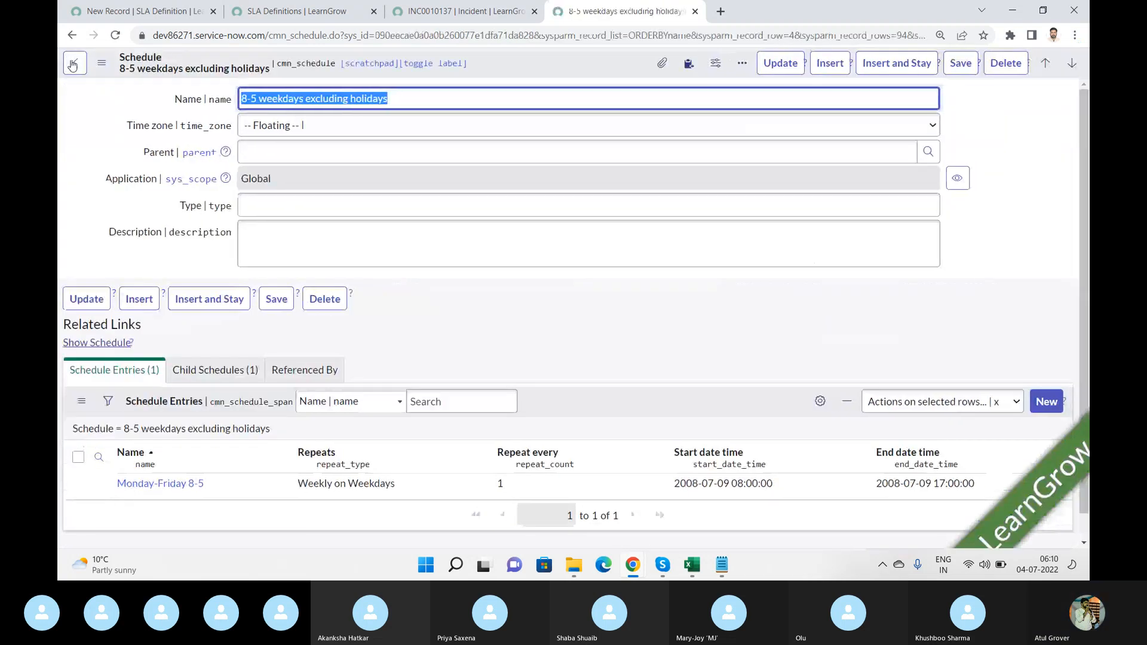
click(268, 34)
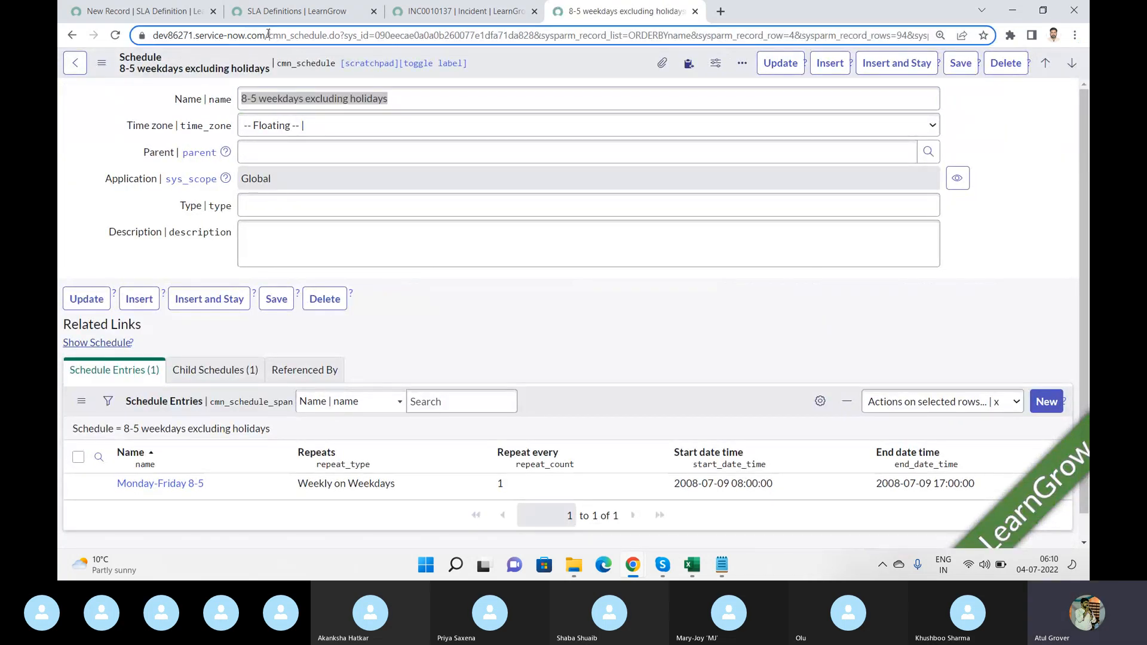
drag(269, 34, 346, 39)
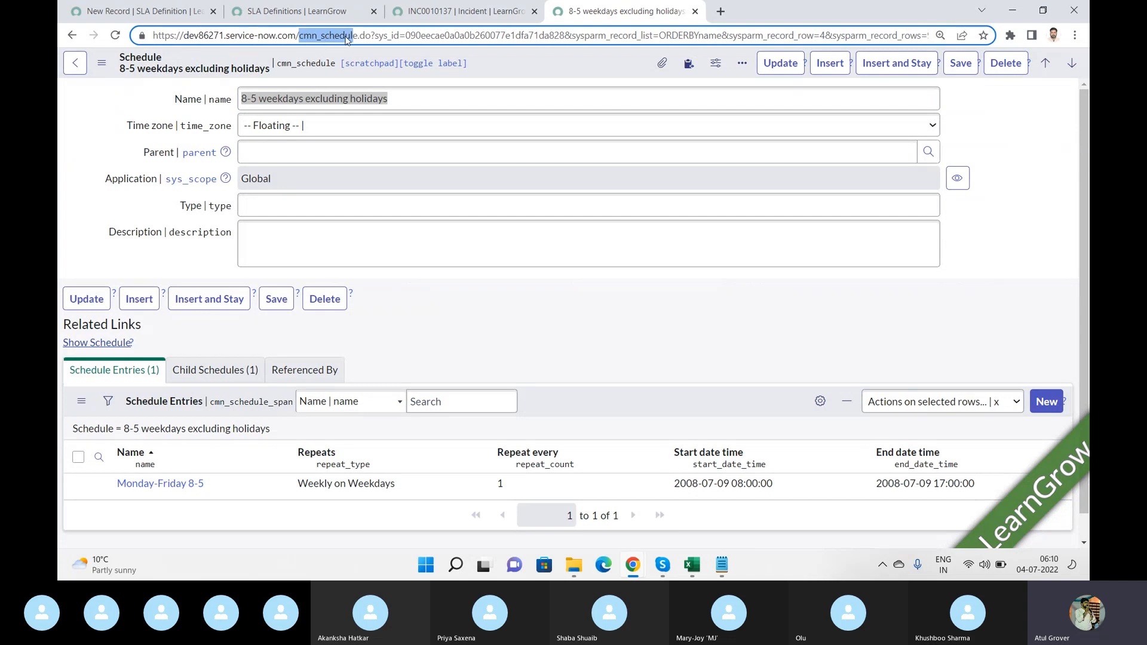
click(346, 37)
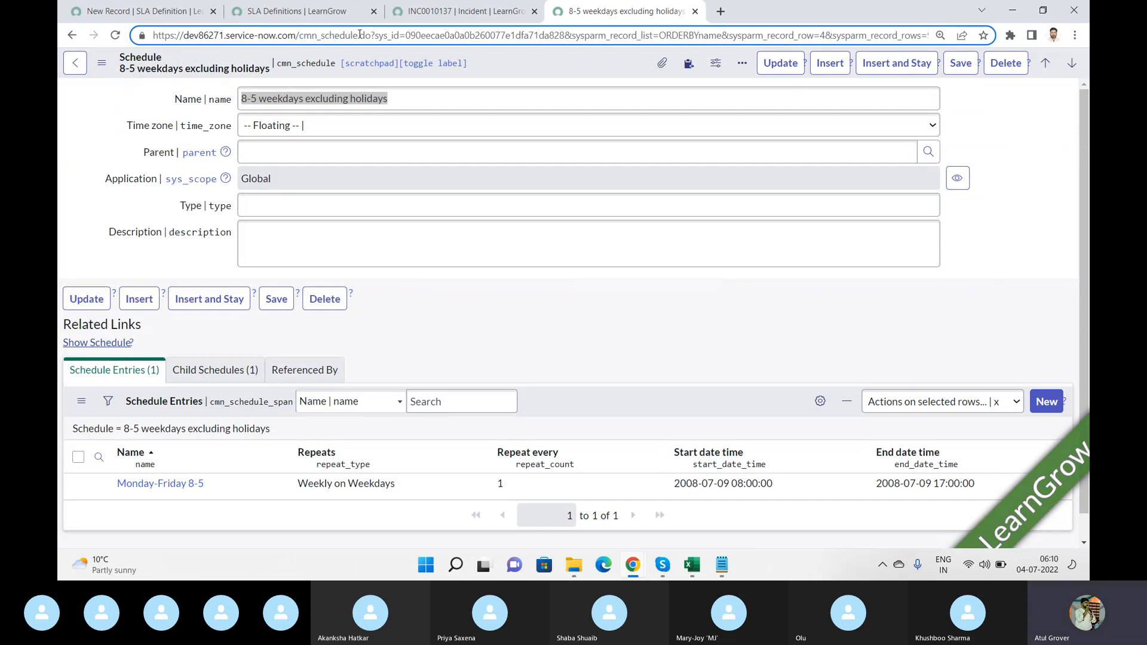
text(_list)
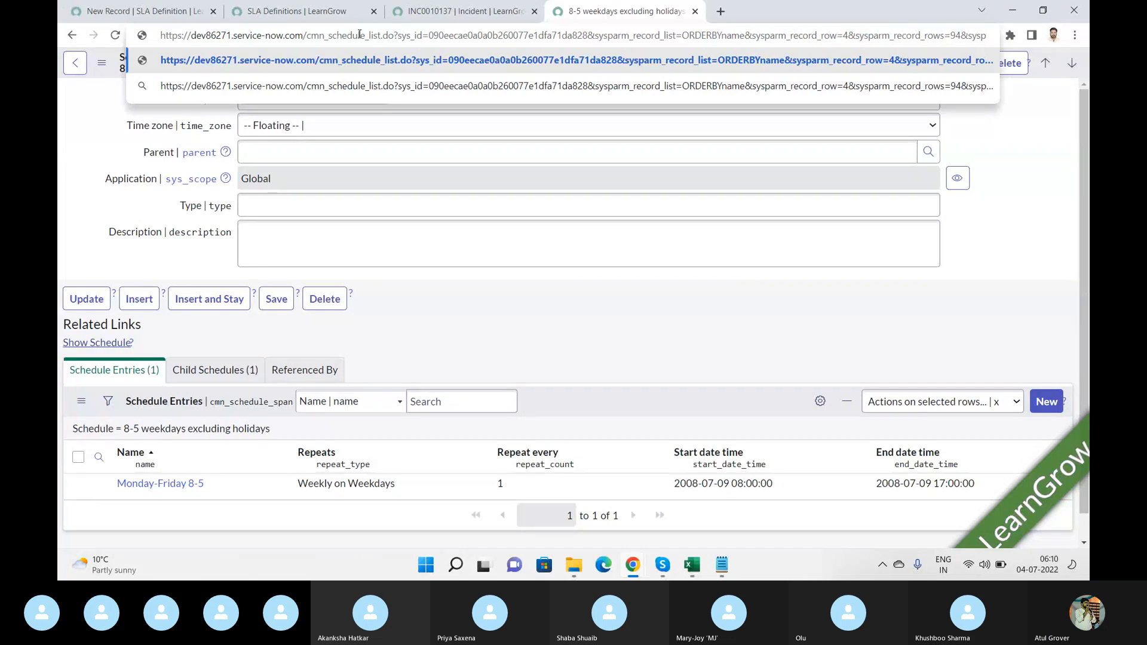
key(shift+Right)
key(shift+Right)
key(shift+Right)
key(shift+Right)
key(shift+Right)
key(shift+Right)
key(shift+Right)
key(shift+Right)
key(shift+Right)
key(shift+Right)
key(shift+Right)
key(shift+Right)
key(shift+Right)
key(shift+Right)
key(shift+Right)
key(shift+Right)
key(shift+Right)
key(shift+Right)
key(shift+Right)
key(shift+Right)
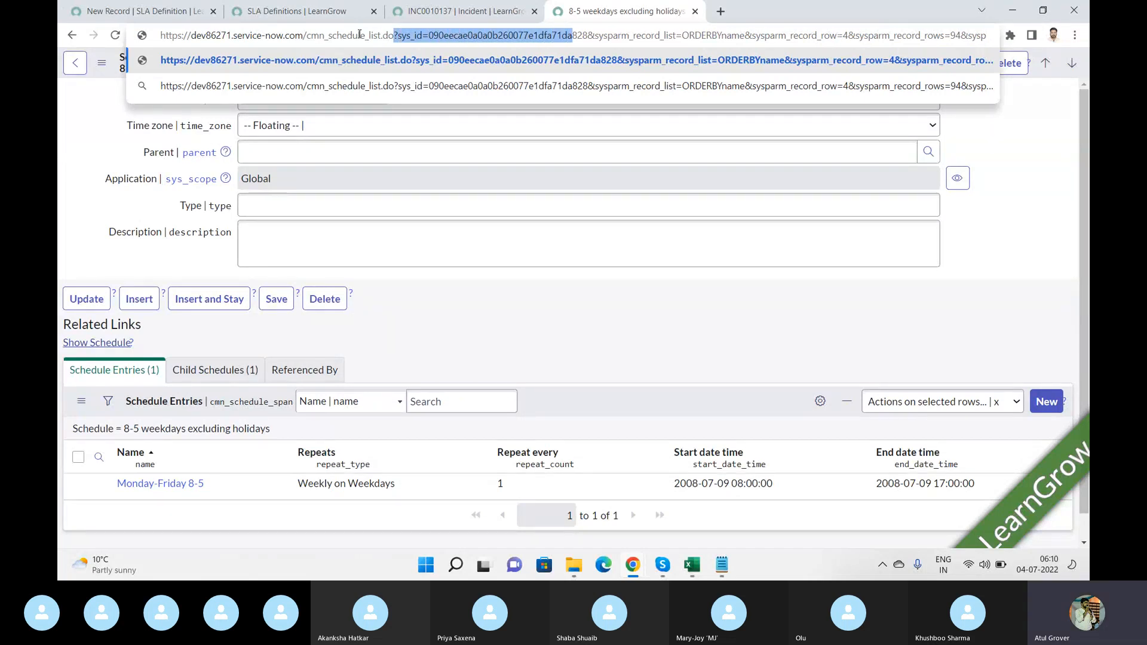
key(shift+Right)
key(shift+Right)
key(shift+Right)
key(shift+Right)
key(shift+Right)
key(shift+Right)
key(shift+Right)
key(shift+Right)
key(shift+Right)
key(shift+Right)
key(shift+Right)
key(shift+Right)
key(shift+Right)
key(shift+Right)
key(shift+Right)
key(shift+Right)
key(shift+Right)
key(shift+Right)
key(shift+Right)
key(shift+Right)
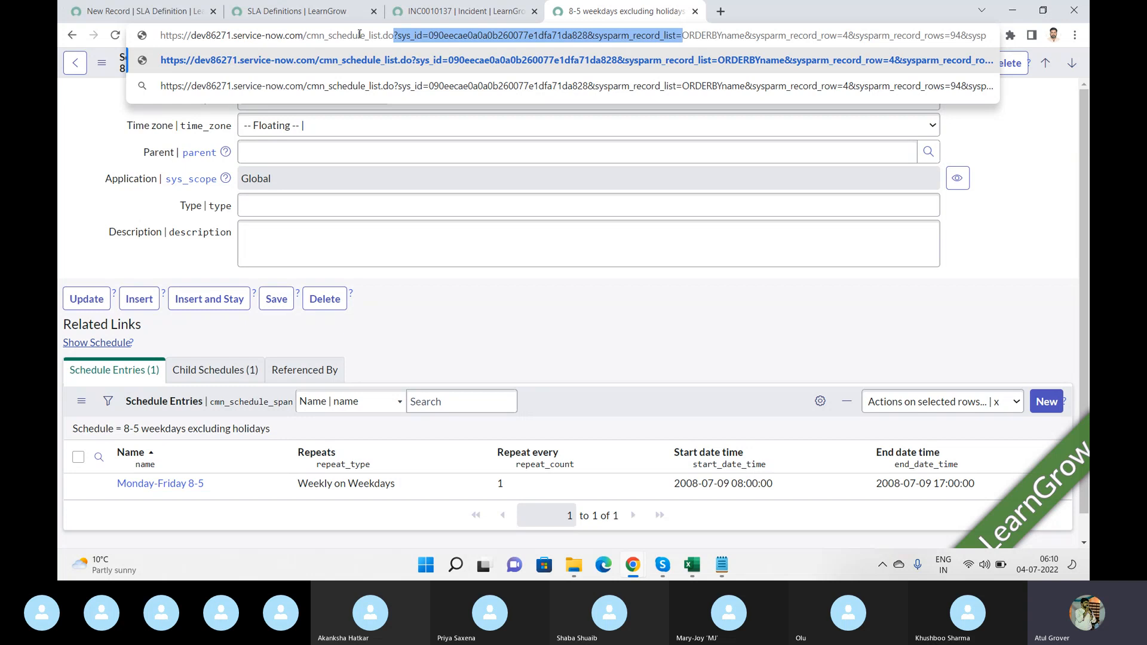
key(shift+End)
key(BackSpace)
key(Return)
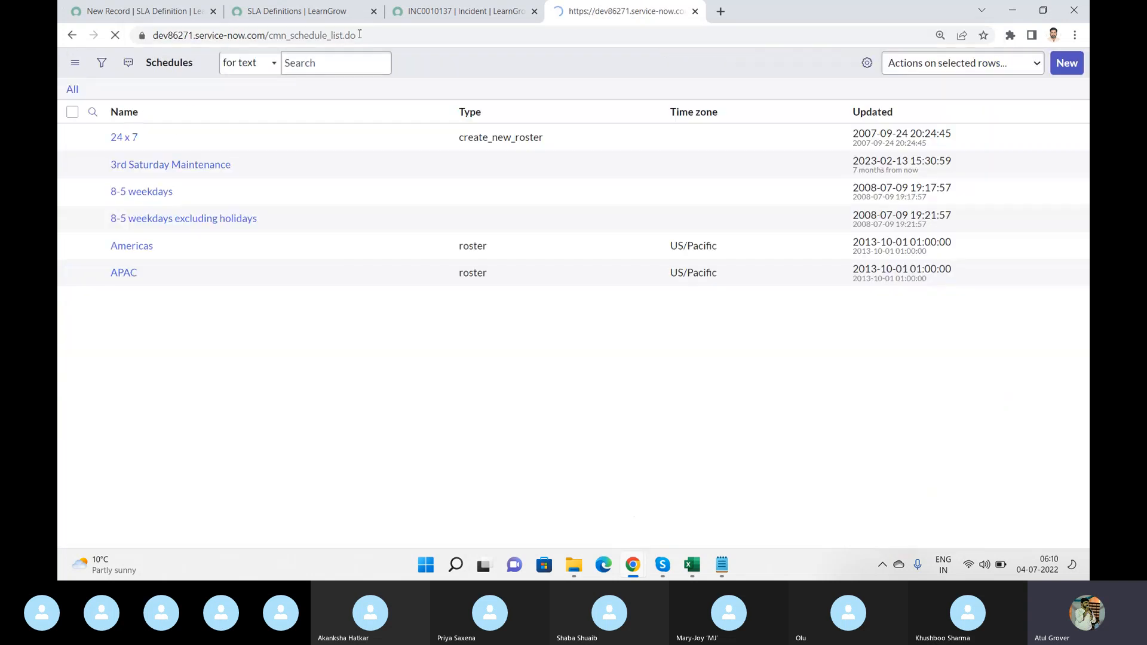
- Copy the schedules list address, send it in the Skype call's chat, and return to the browser
click(359, 35)
key(ctrl+c)
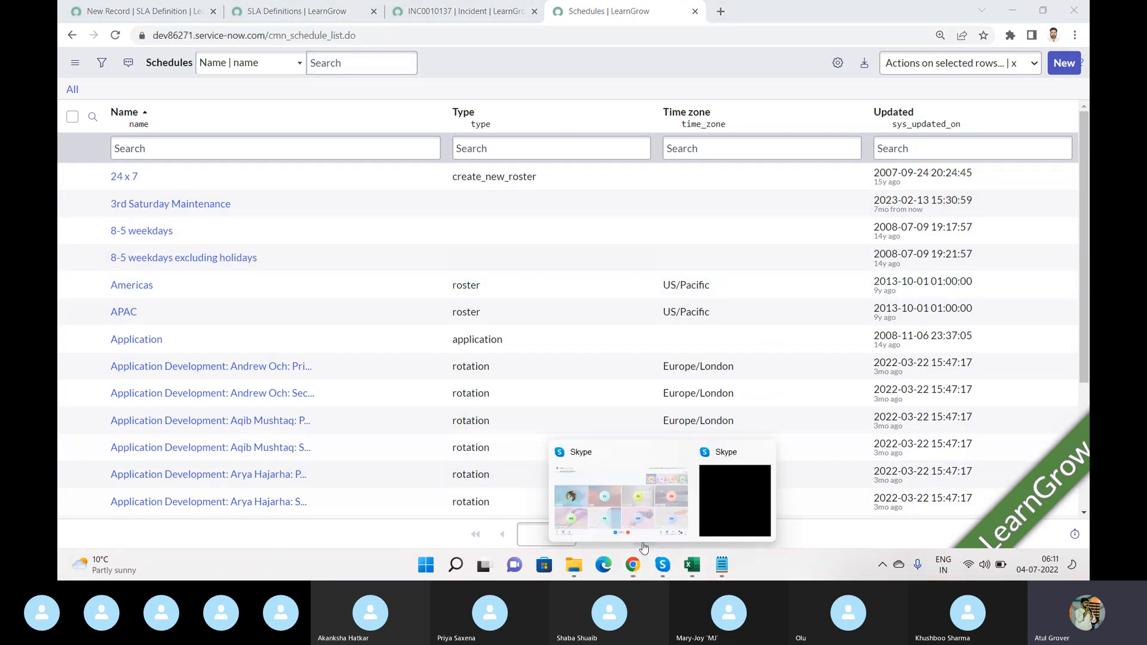
click(645, 534)
click(627, 498)
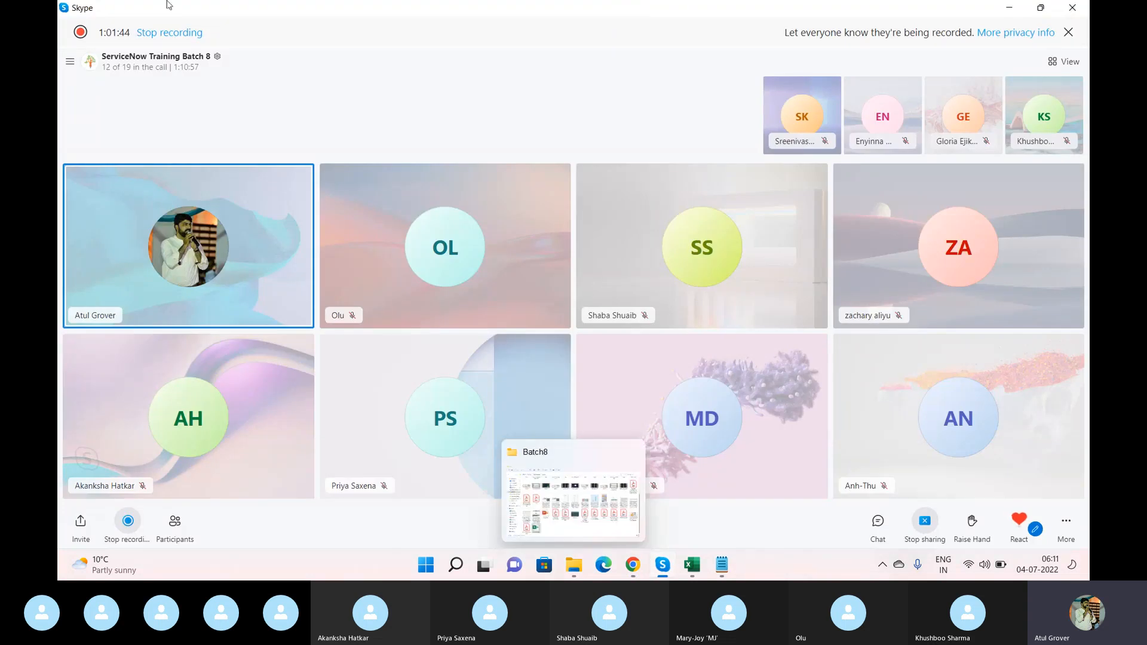
click(880, 537)
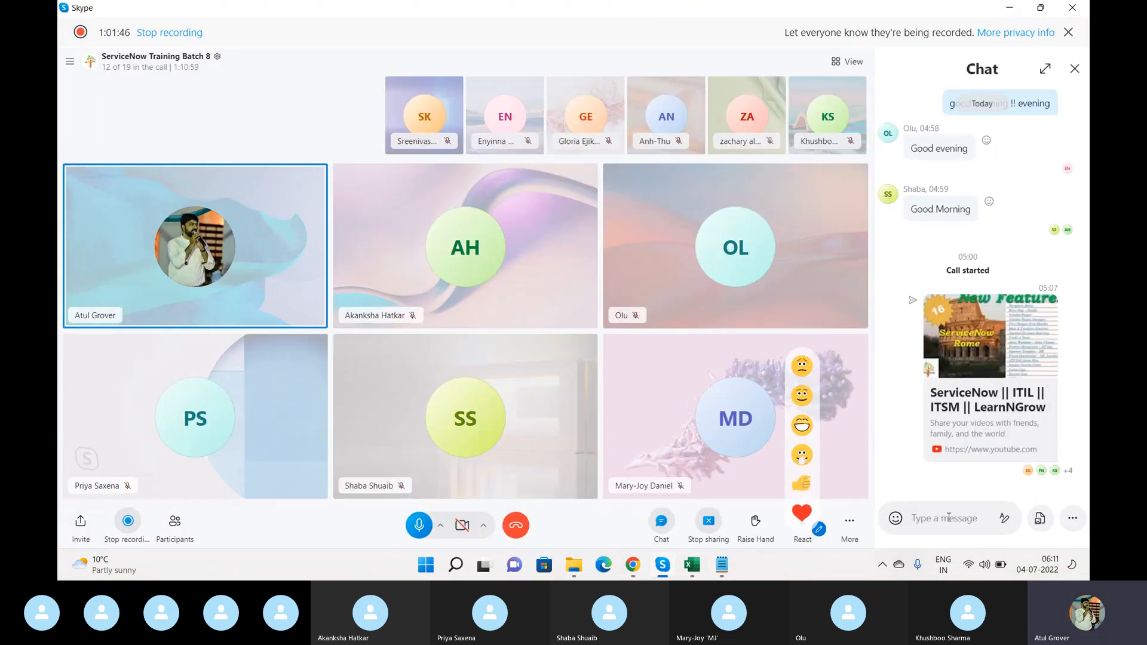
click(949, 518)
key(ctrl+v)
key(Return)
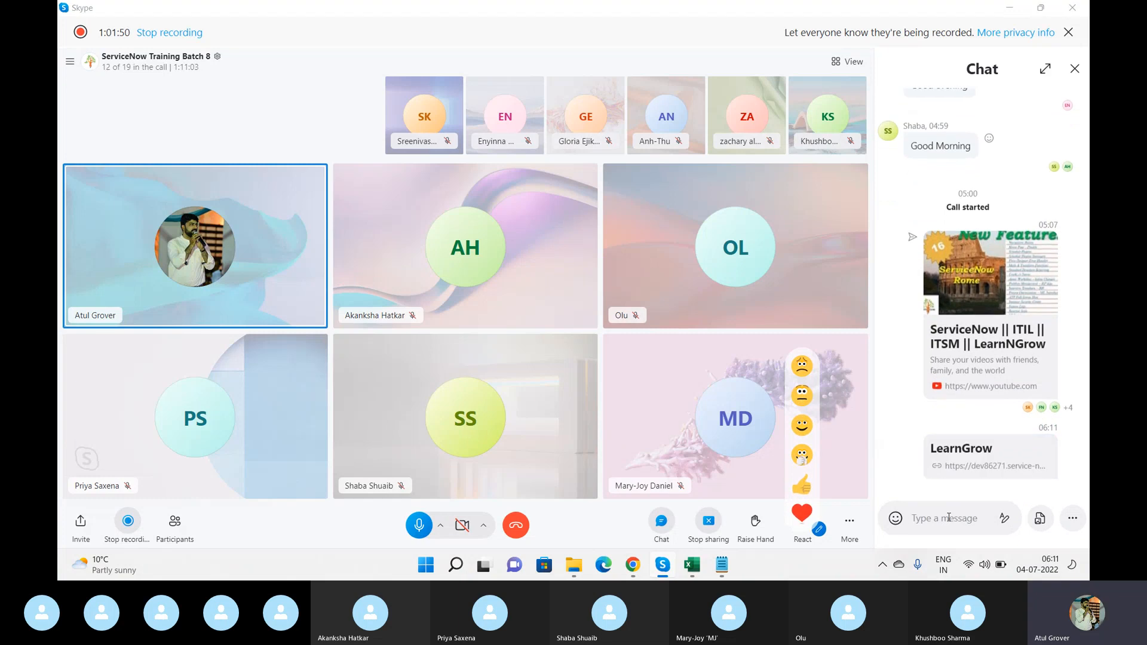
key(alt+Tab)
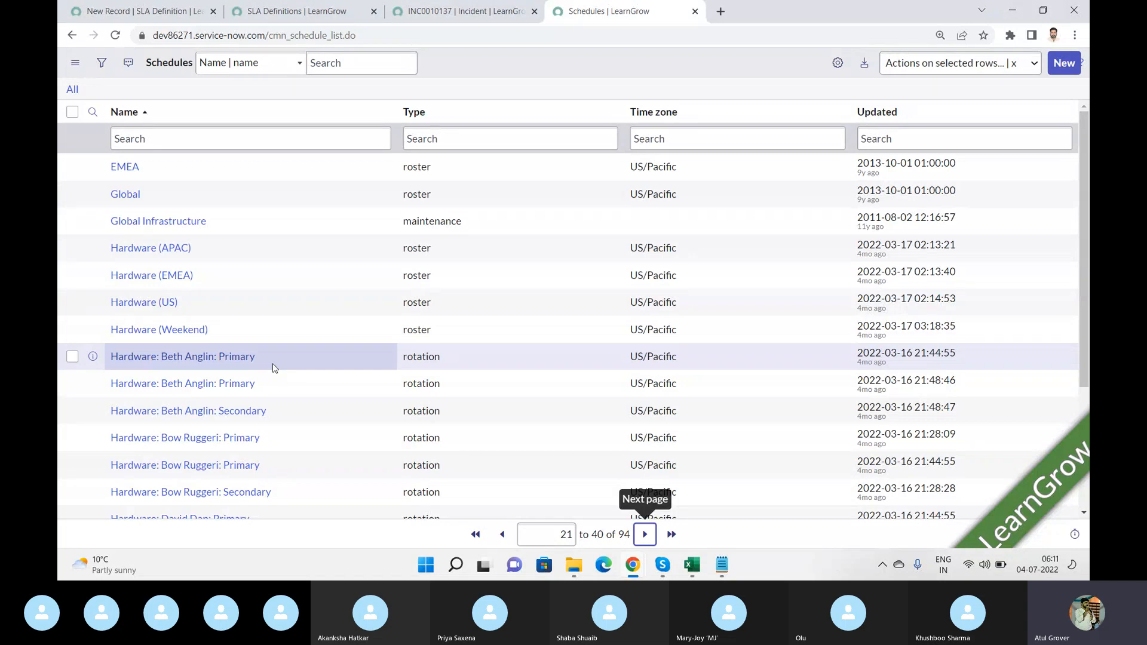
- Go back to the new SLA definition and review its 24 x 7 schedule and the available timezone source options
click(139, 13)
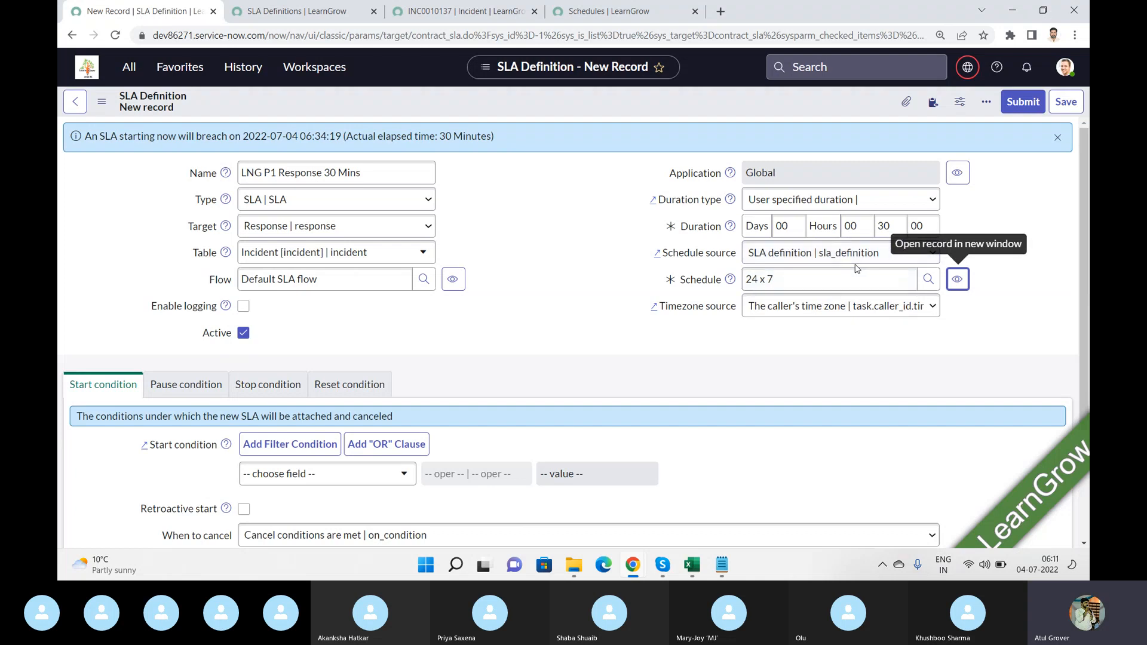
drag(812, 278, 705, 267)
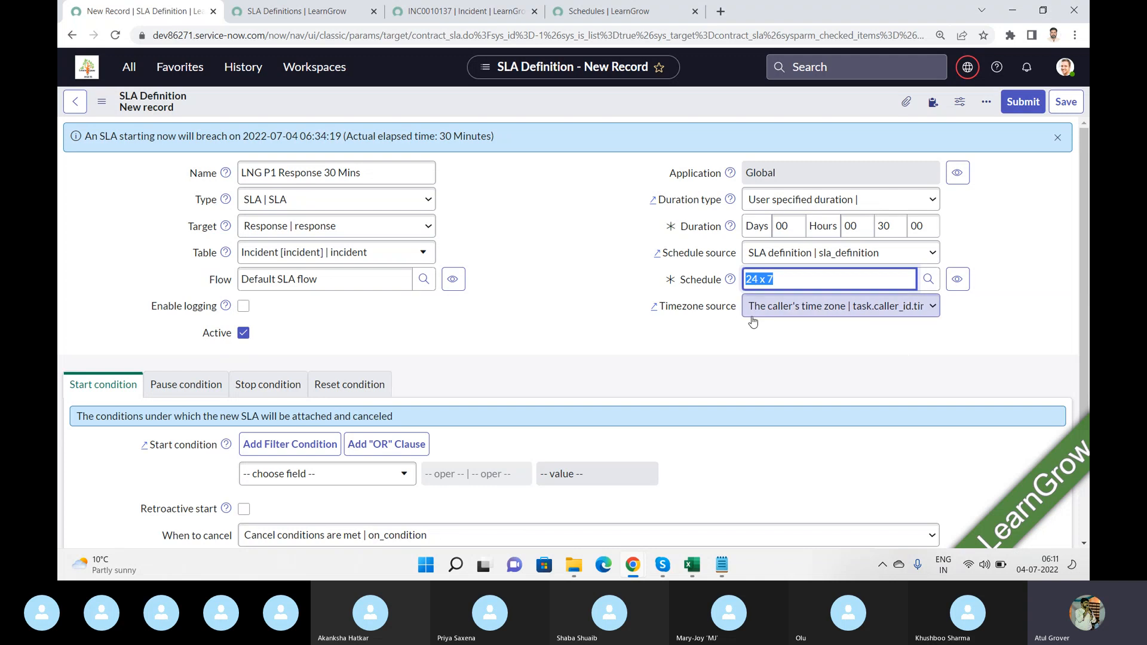
click(812, 306)
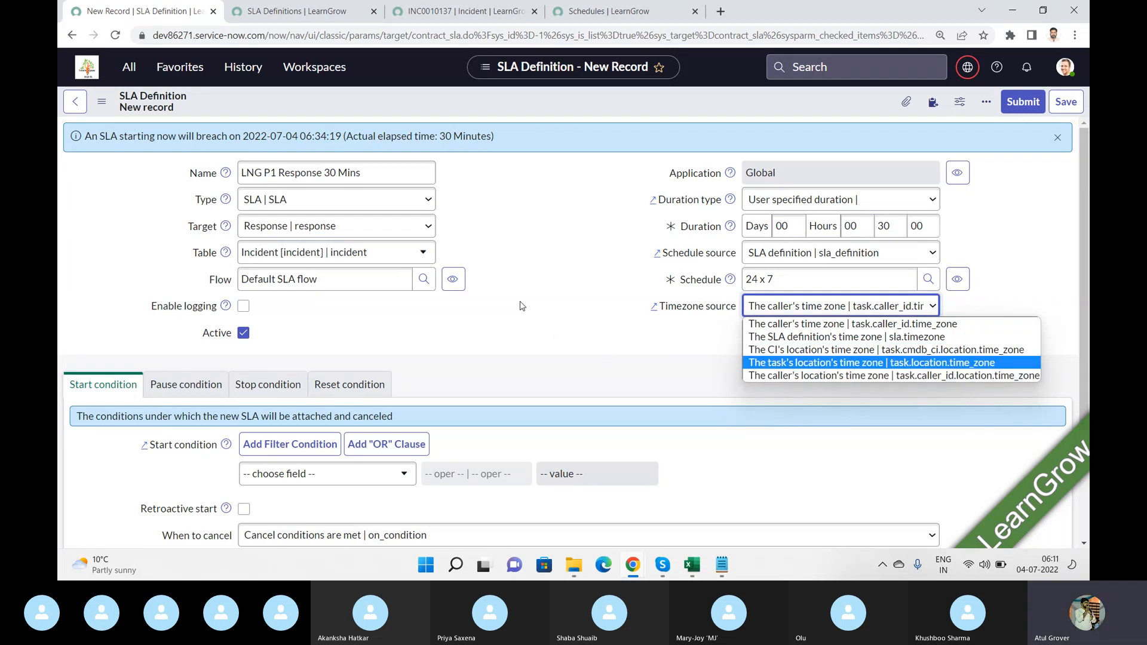
click(562, 305)
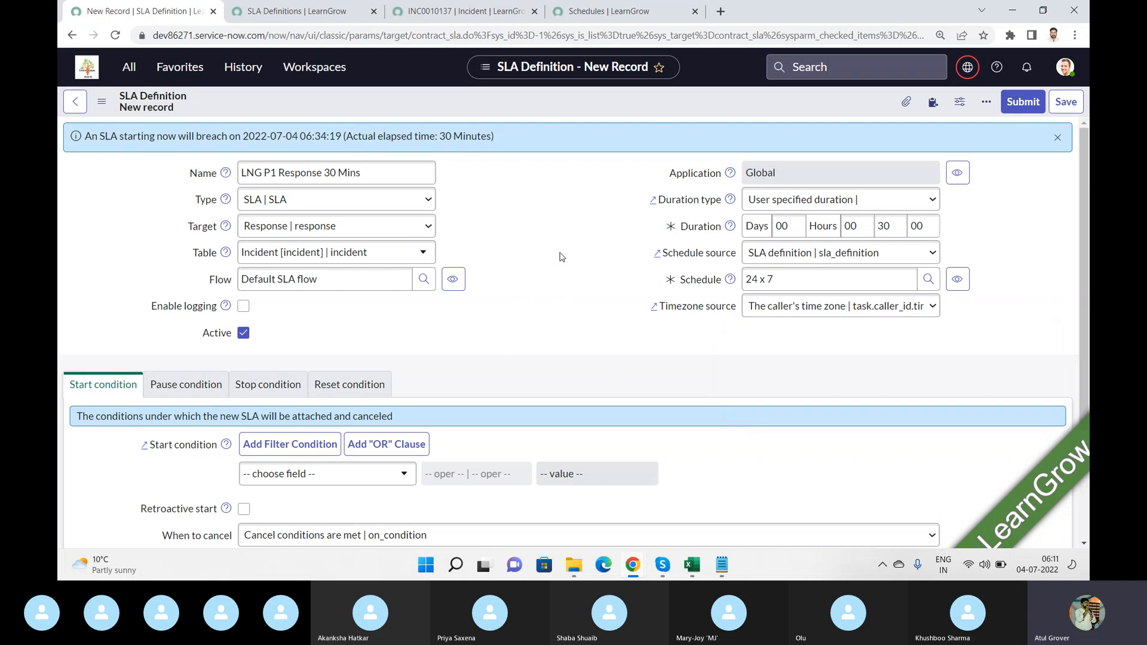
scroll(561, 257, down, 3)
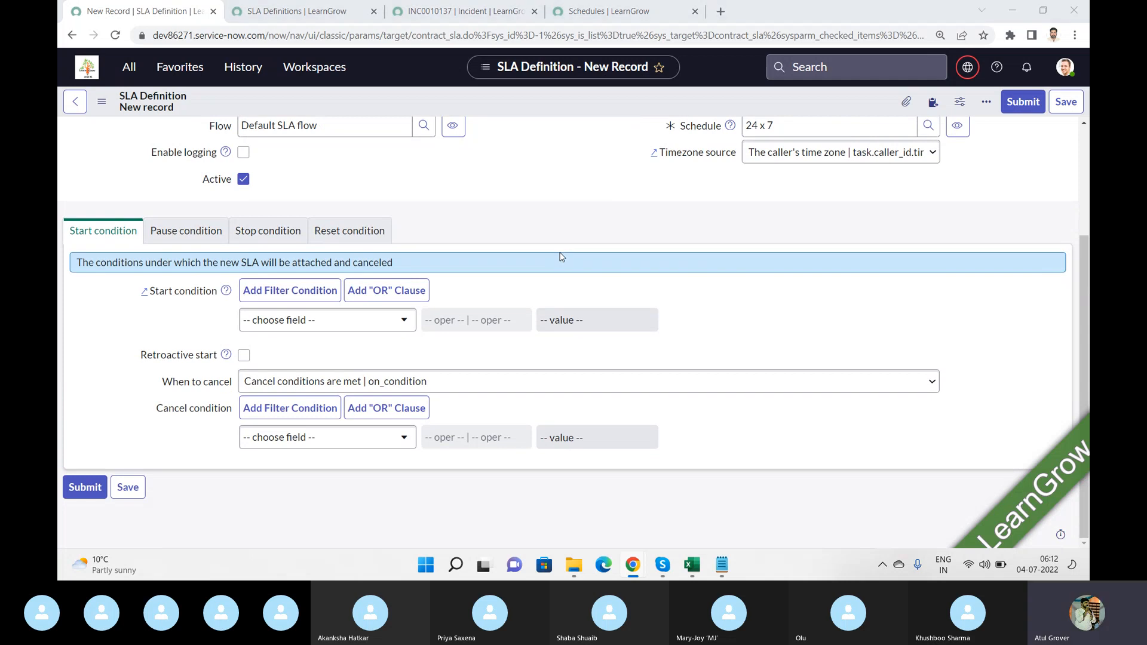
- Switch to the Skype call, close its chat, and return to the SLA definition form
key(alt+Tab)
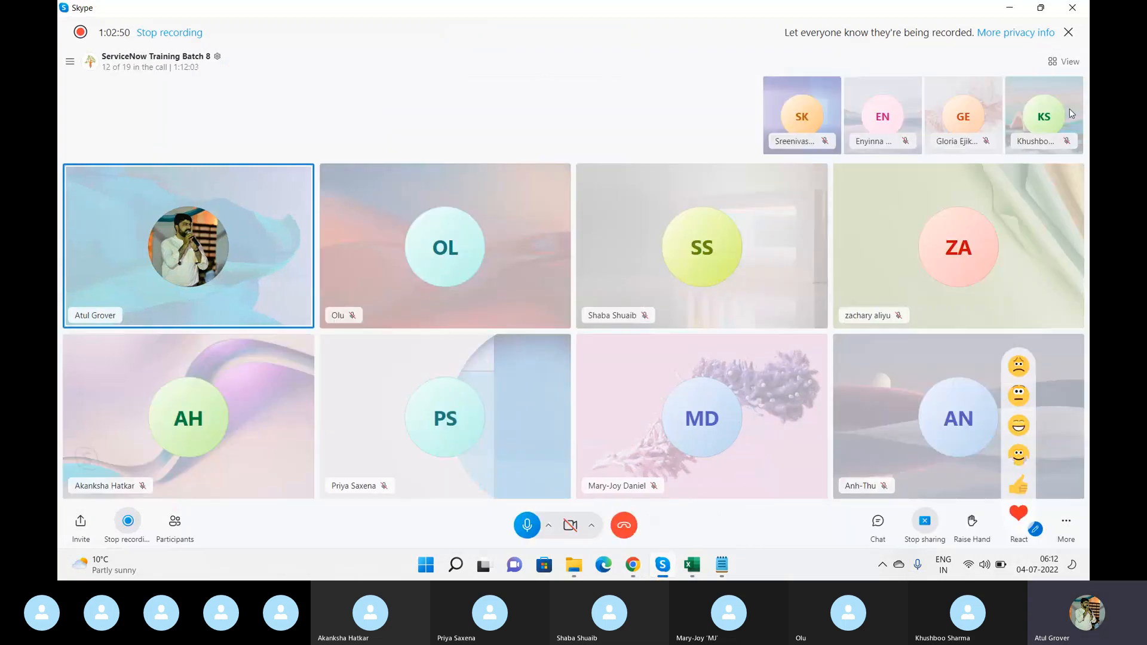
click(1075, 71)
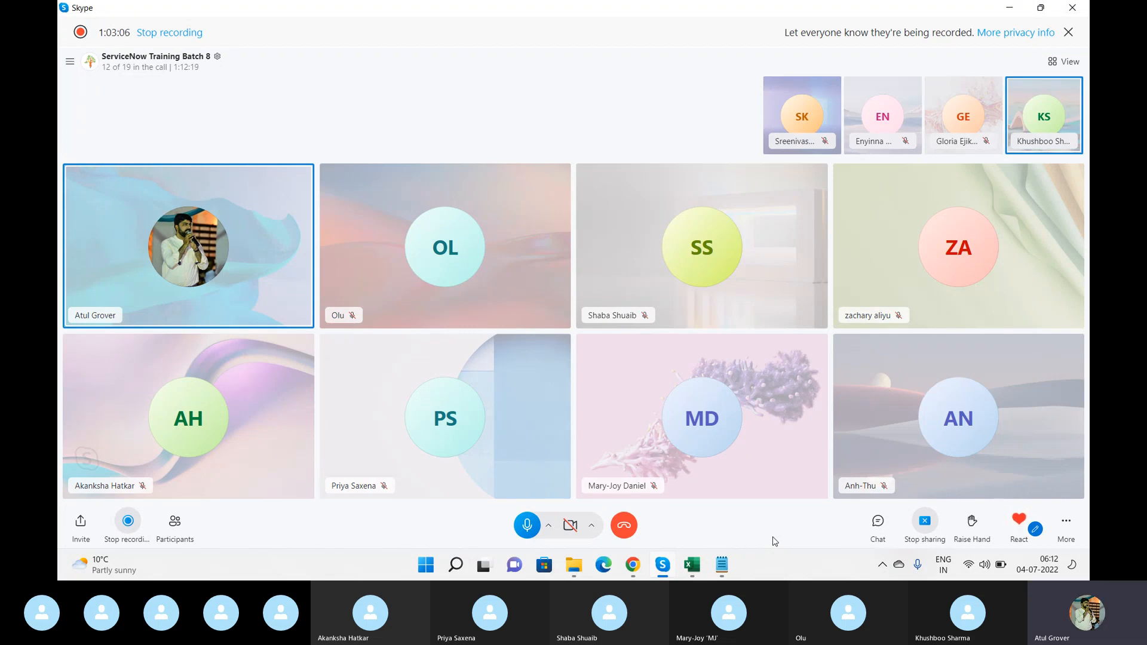
key(alt+Tab)
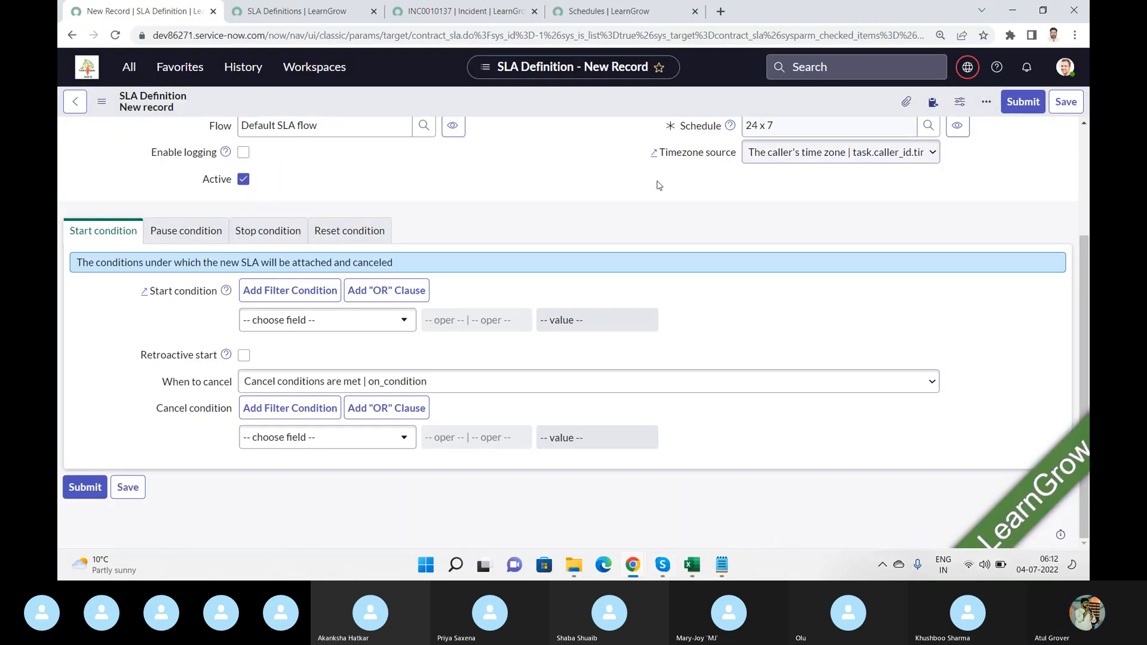
- Recheck the timezone source choices on the new SLA definition form
scroll(657, 185, up, 1)
click(862, 221)
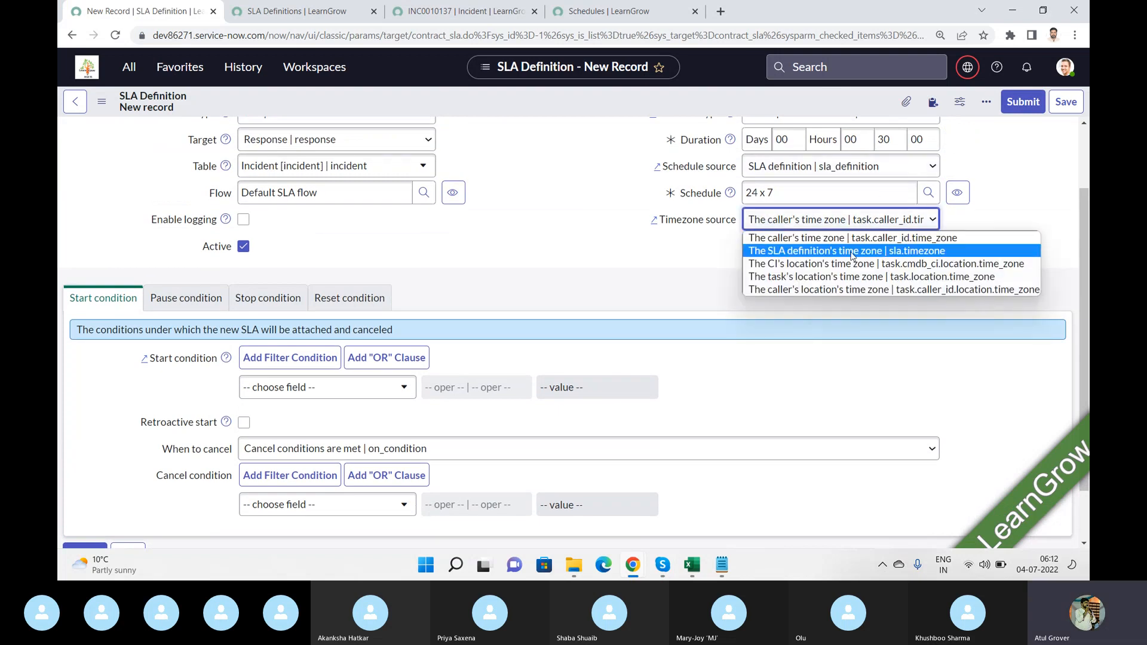
click(570, 233)
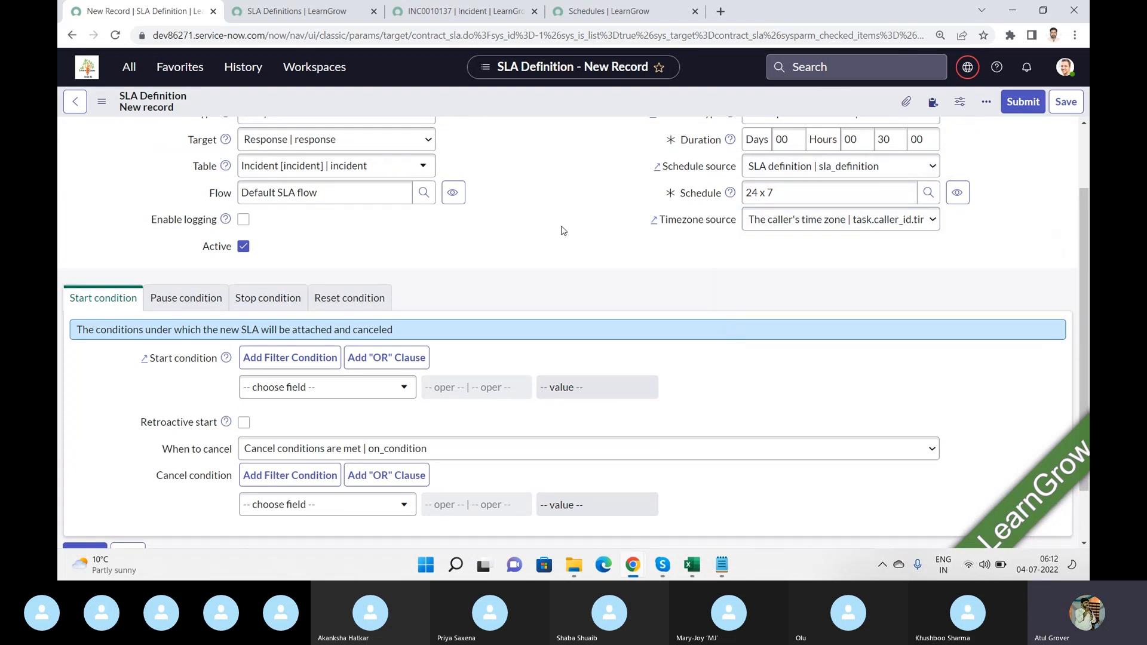
scroll(562, 231, up, 2)
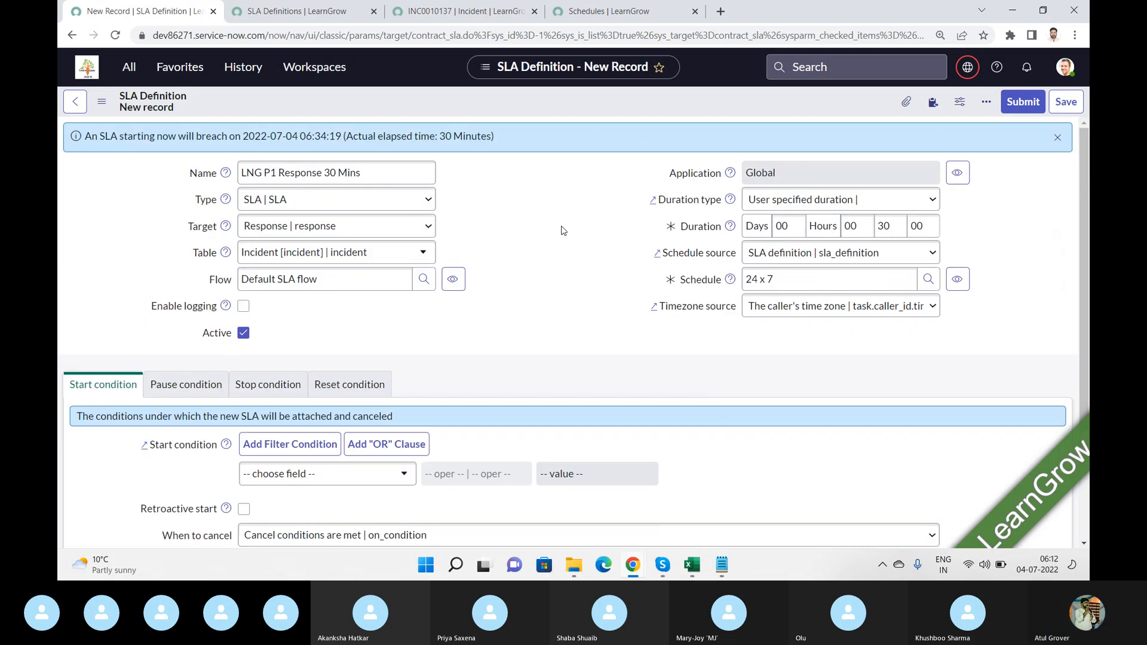
- Change the schedule source to Incident field and examine the incident element tree offered for the schedule source field
click(800, 169)
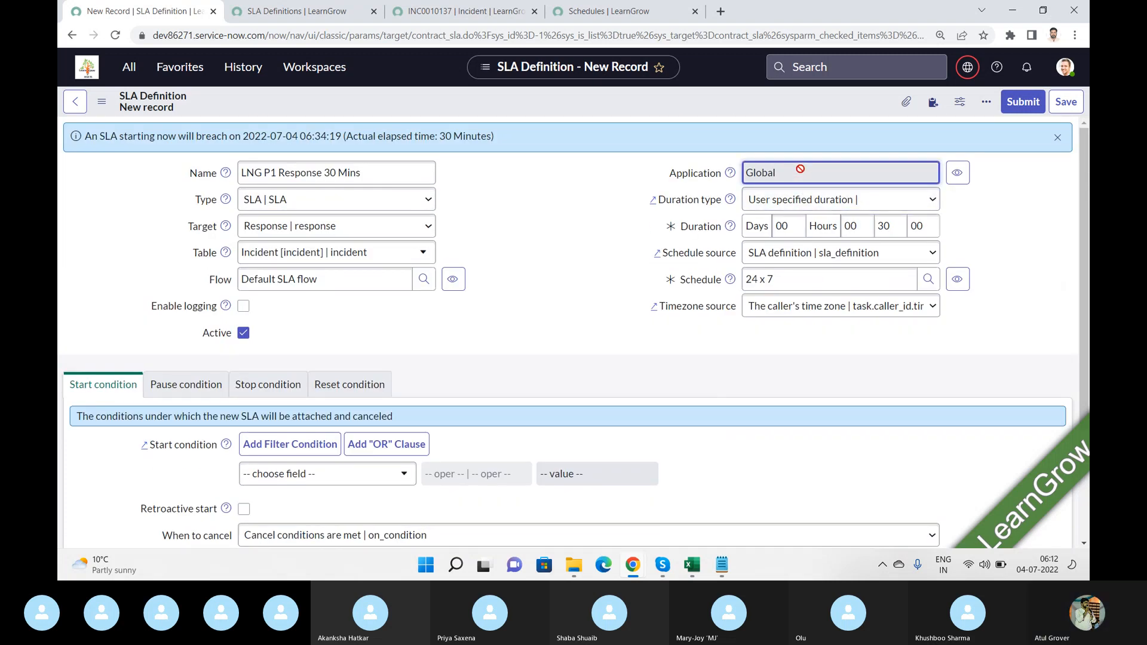
click(825, 251)
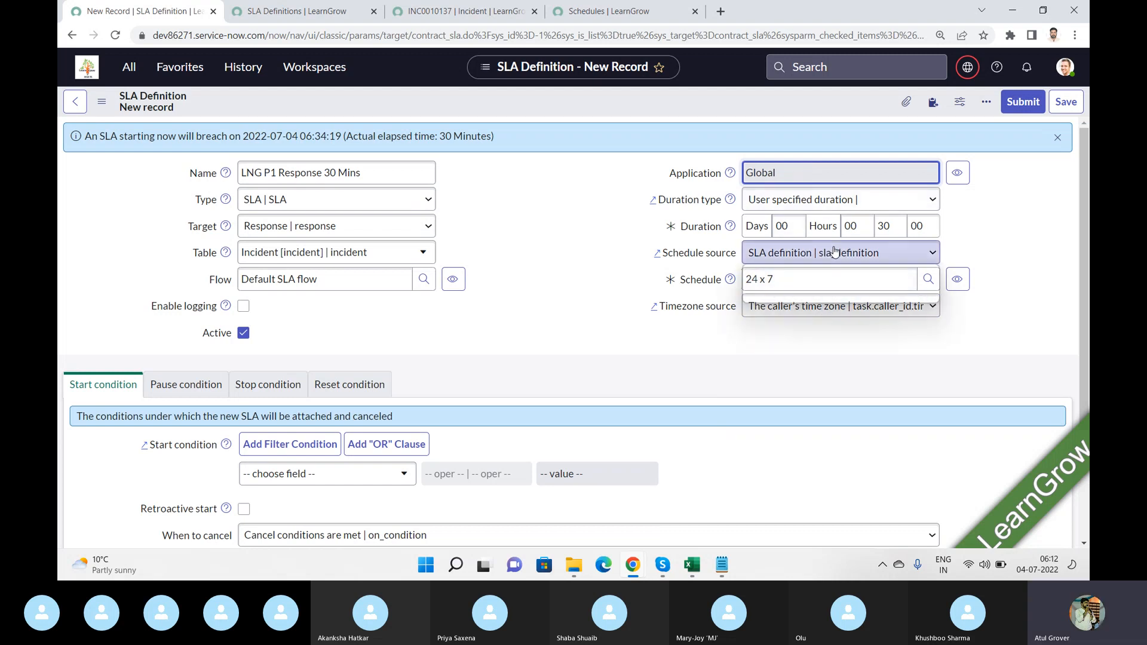
click(806, 297)
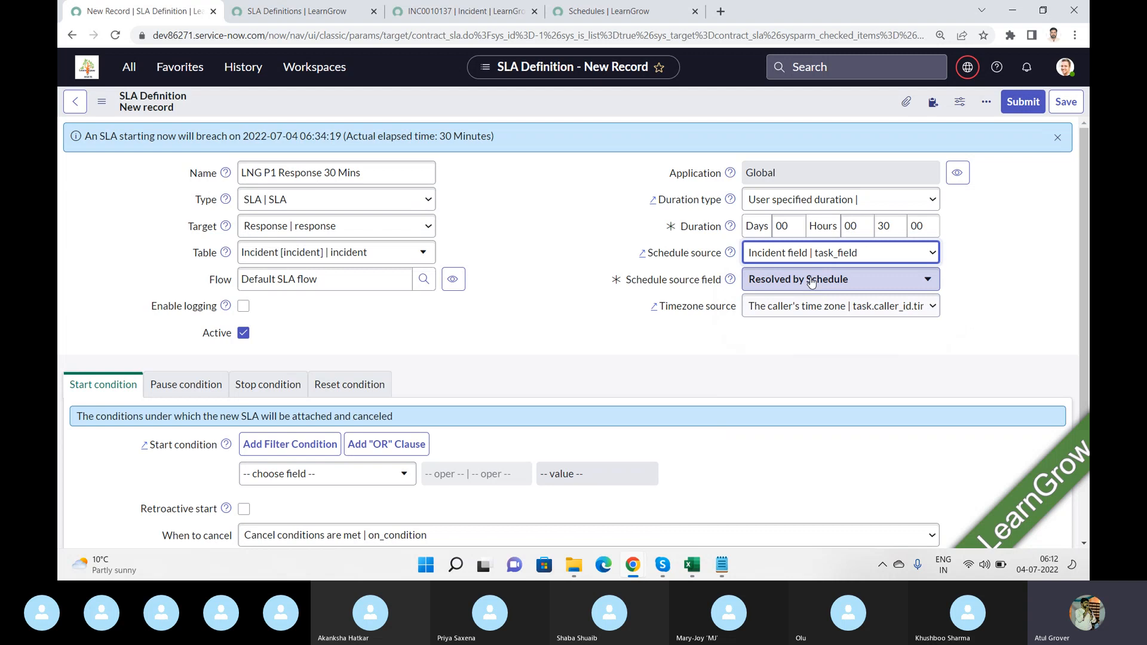
click(843, 284)
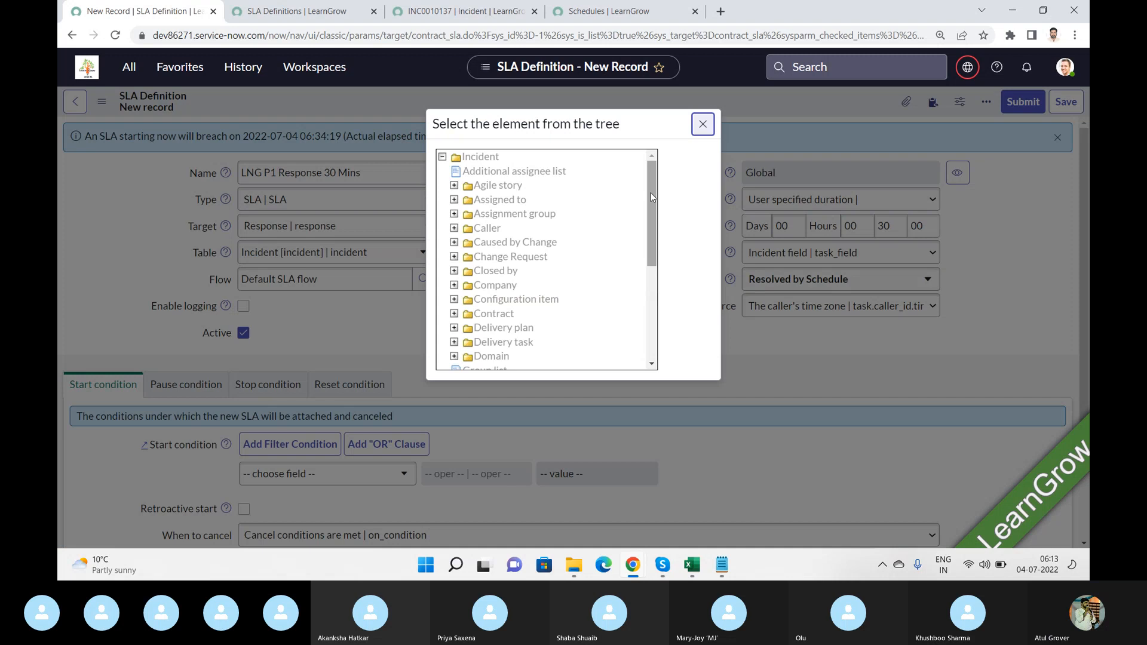
drag(651, 193, 644, 254)
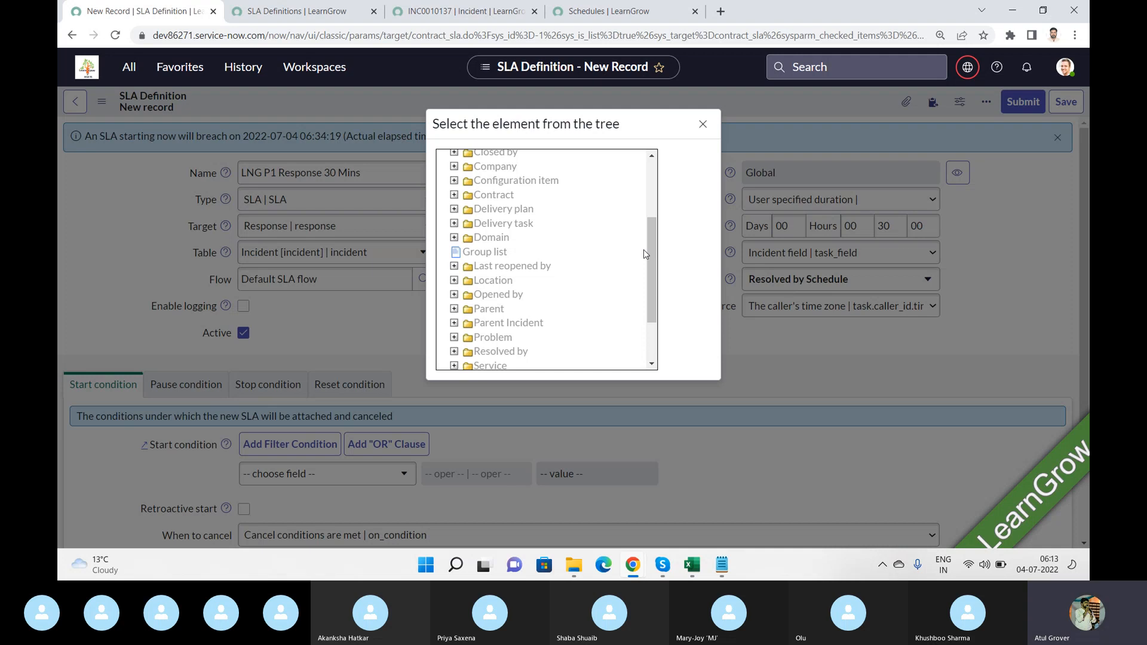
click(702, 124)
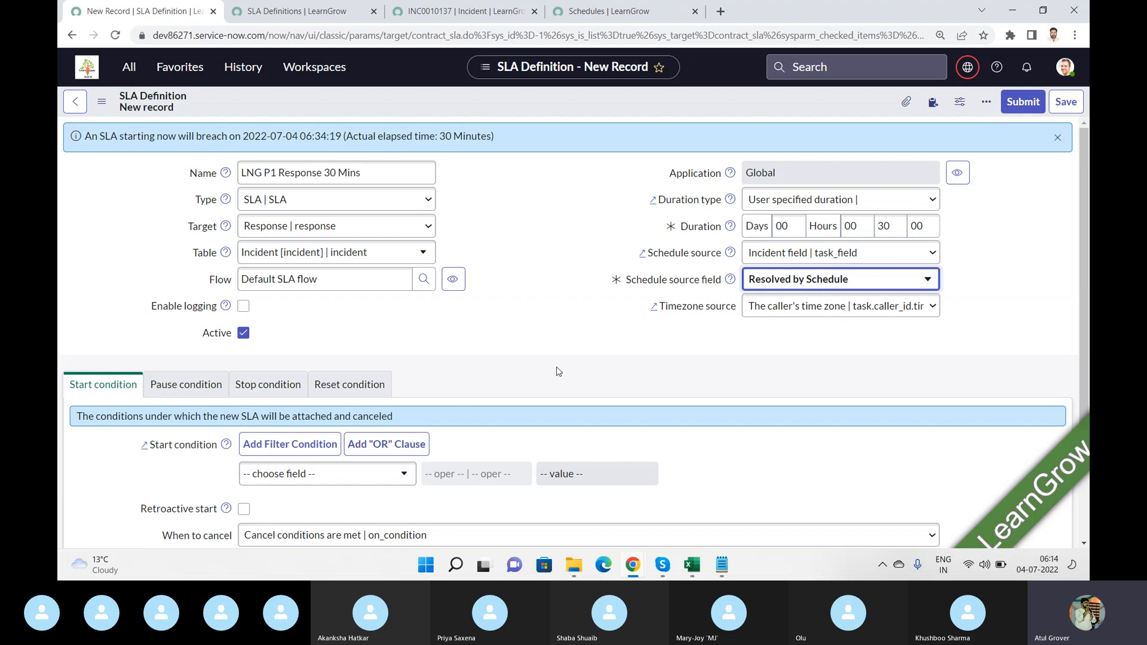
key(Tab)
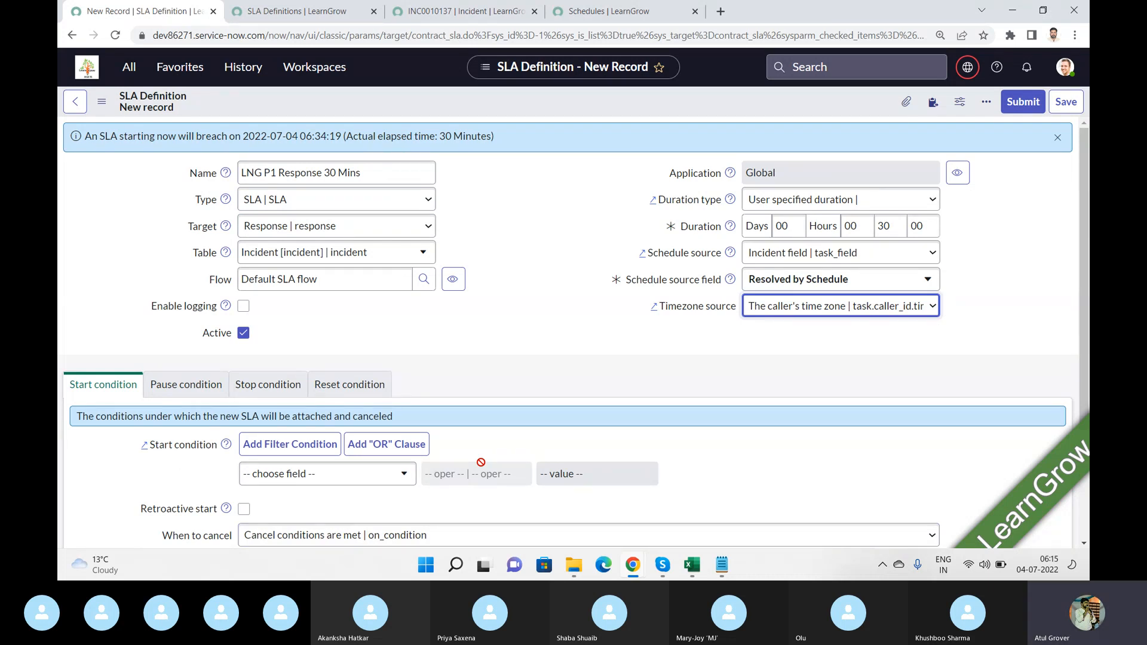
mouse_move(731, 285)
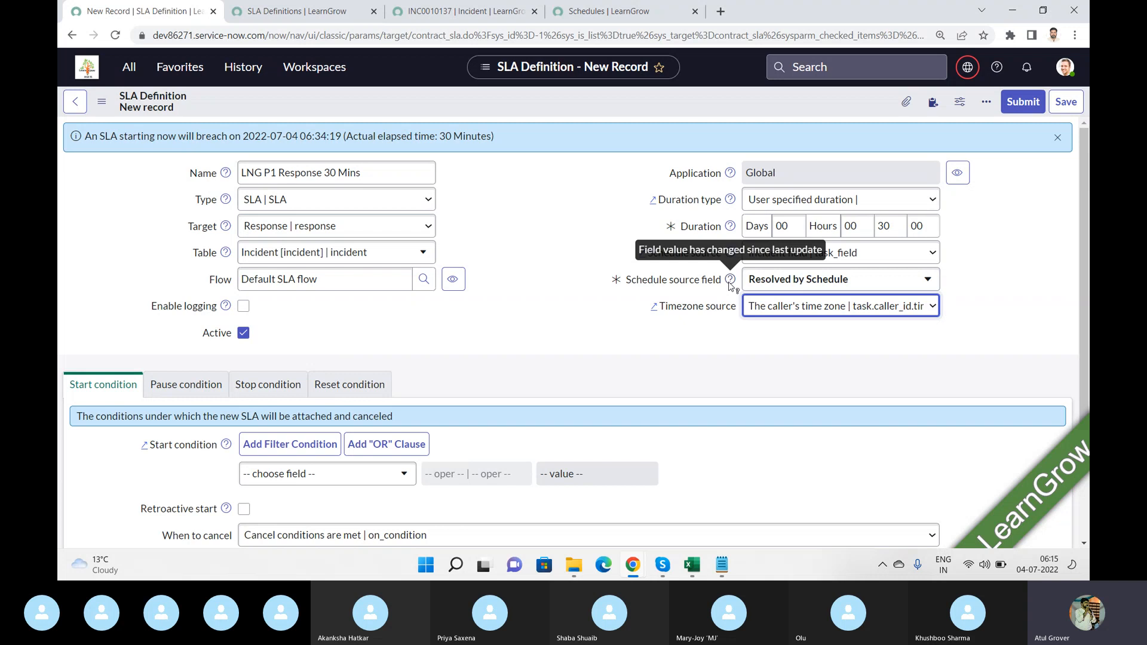
click(1010, 258)
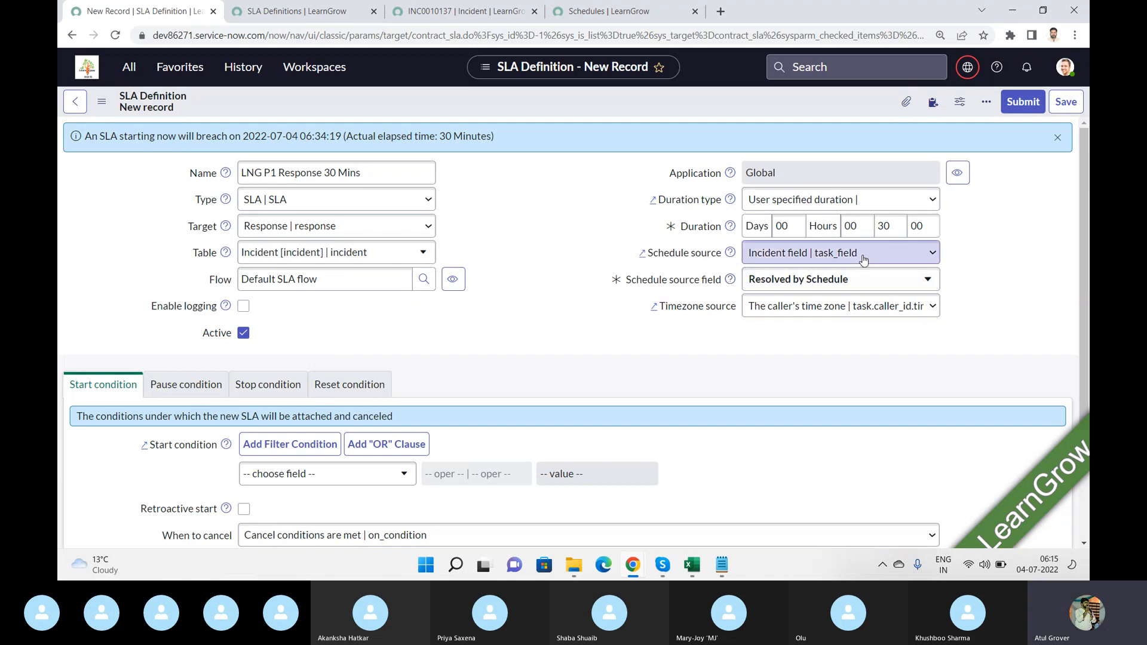
- Set the schedule source back to SLA definition, keeping 24 x 7 as the schedule
click(863, 258)
click(810, 284)
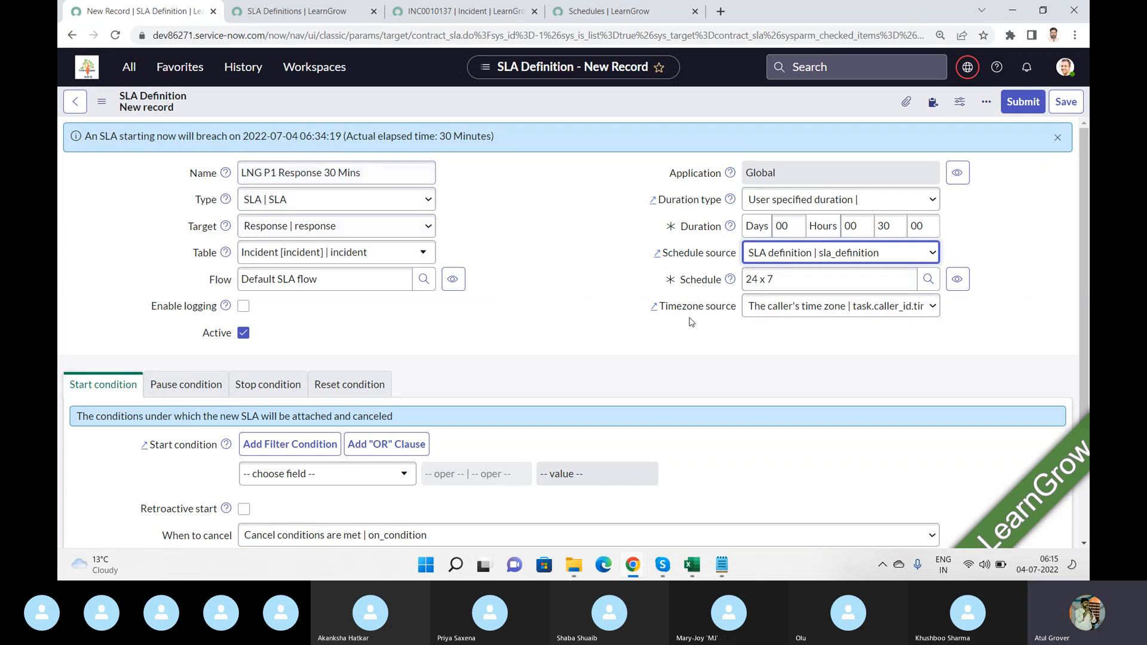
key(Tab)
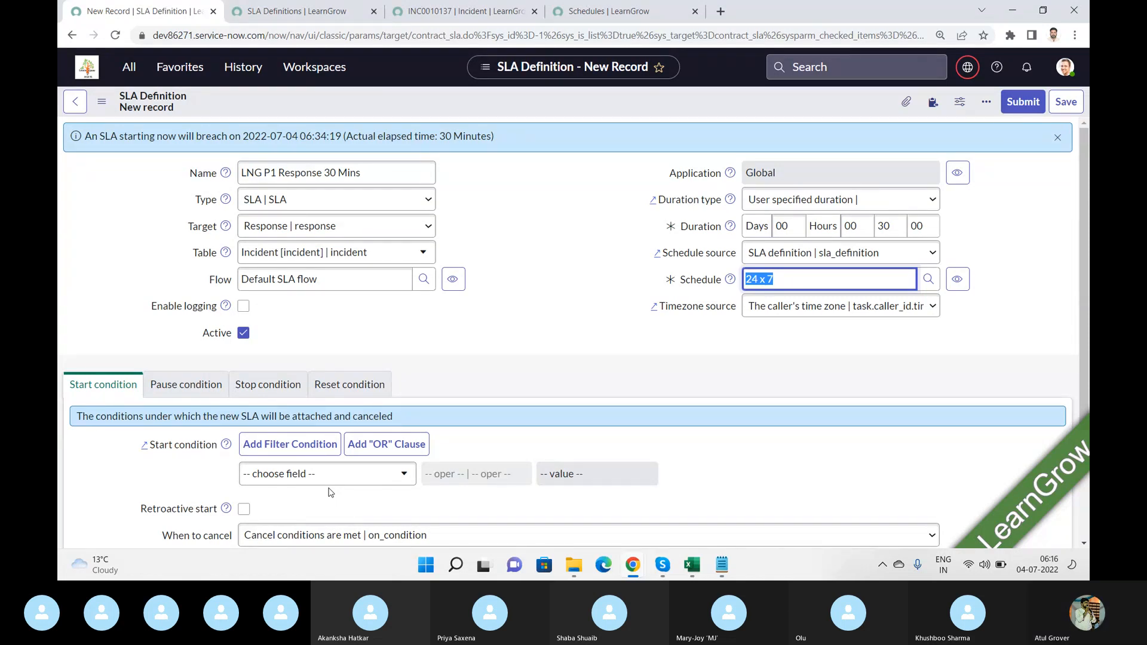
- Set the schedule source to Incident field to show its schedule source field, and return it to SLA definition
click(771, 254)
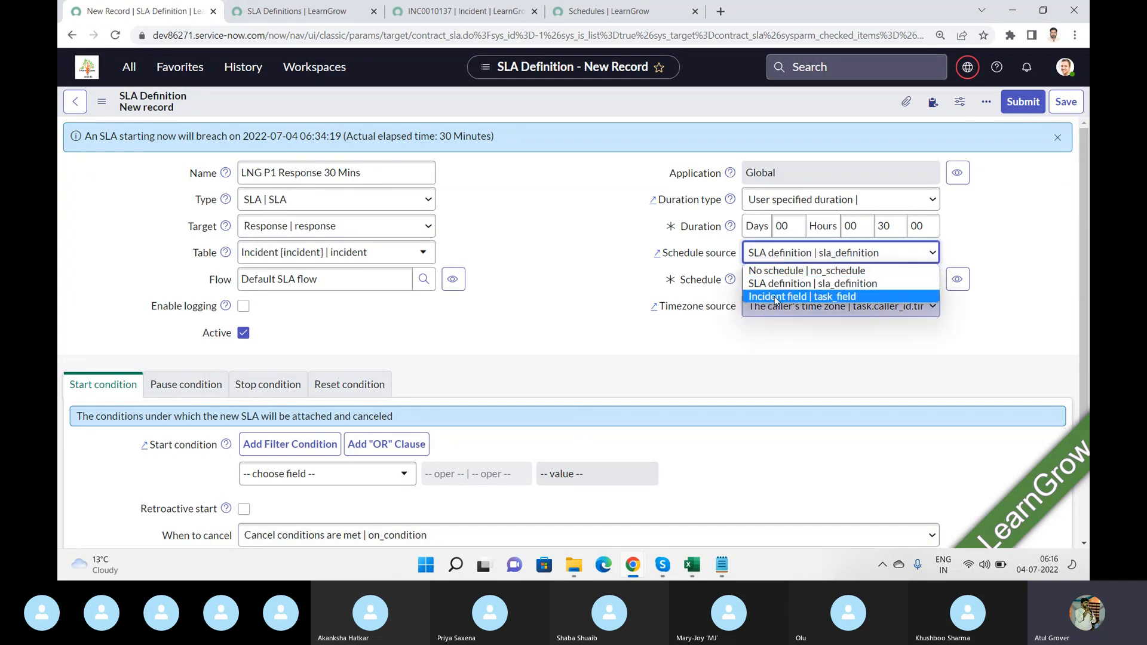
click(774, 297)
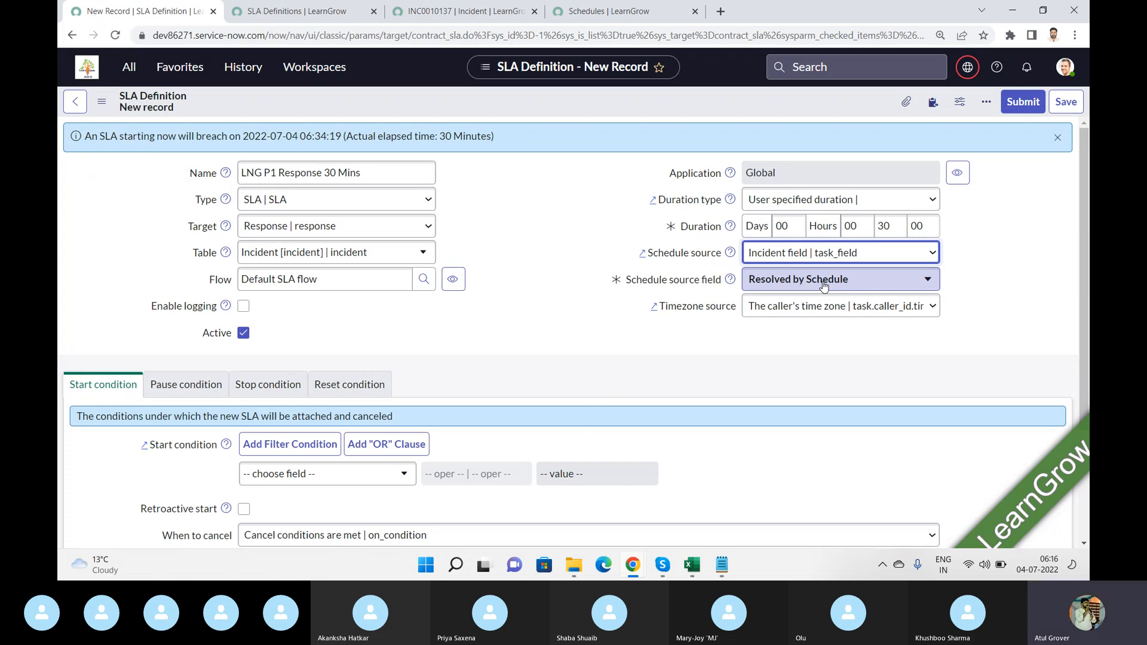
click(826, 261)
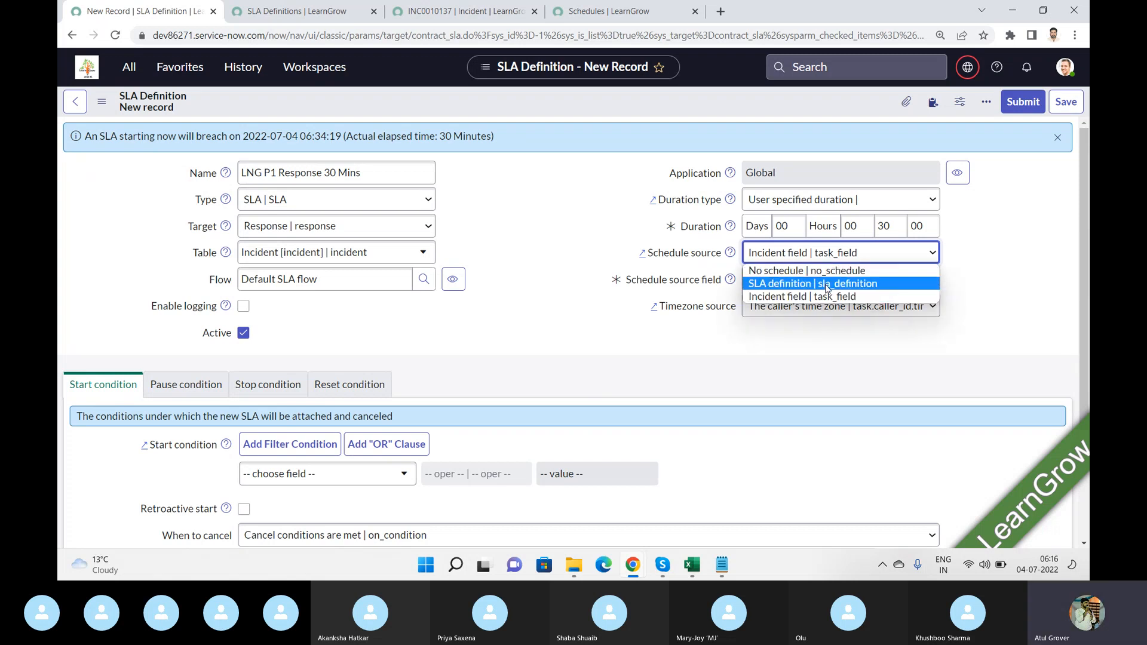
click(827, 284)
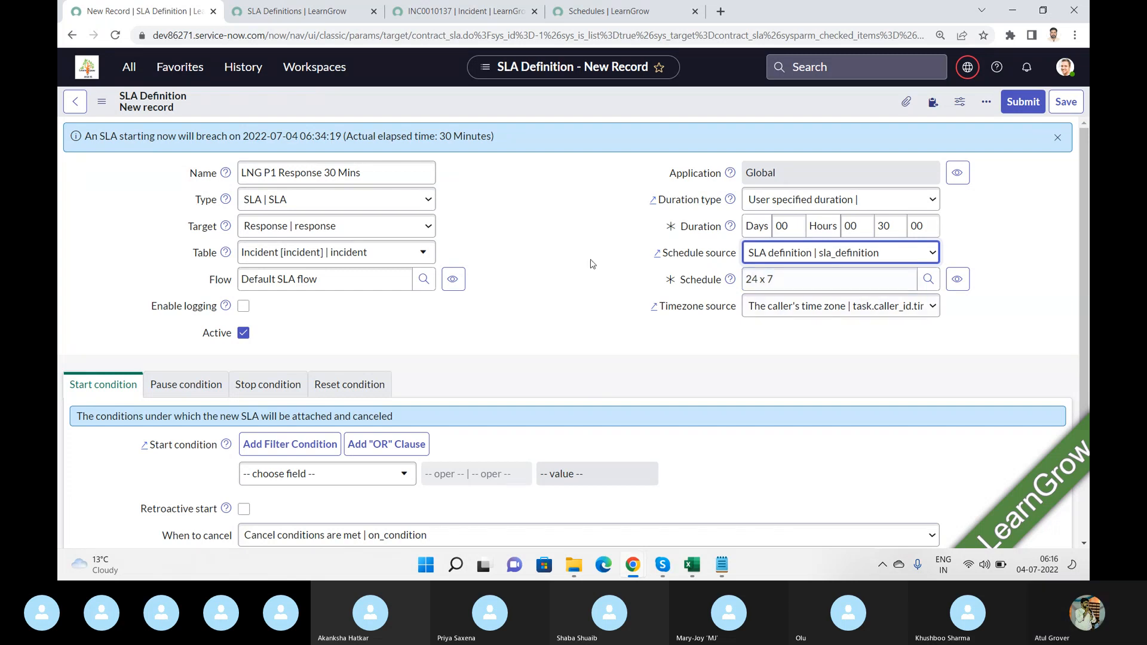
click(566, 225)
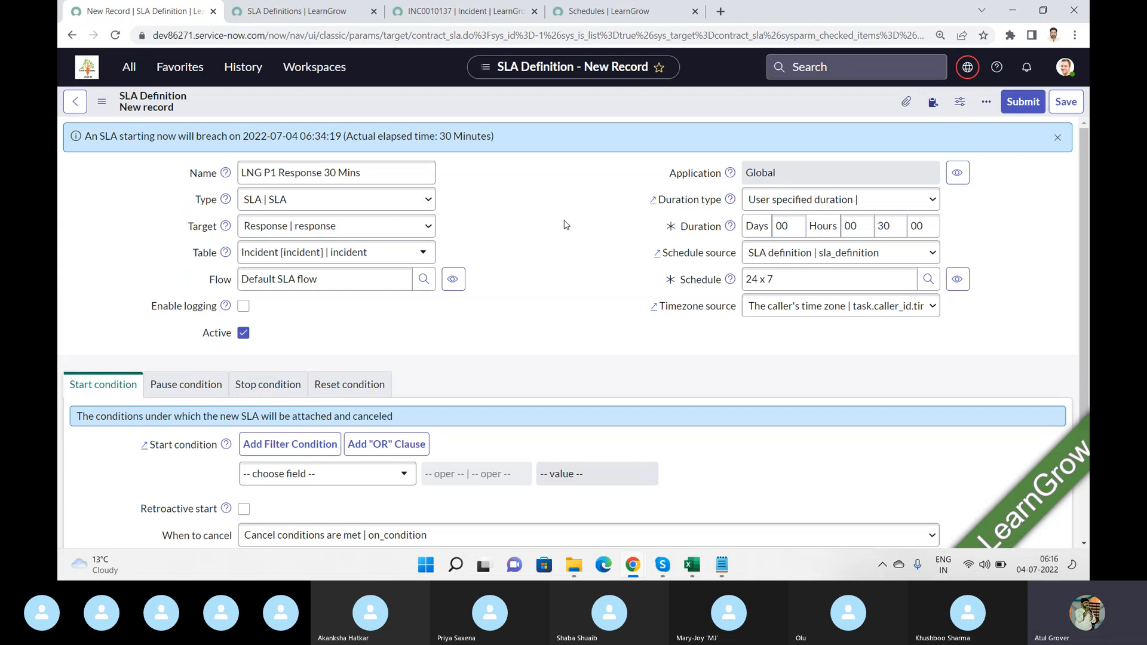
scroll(565, 225, down, 3)
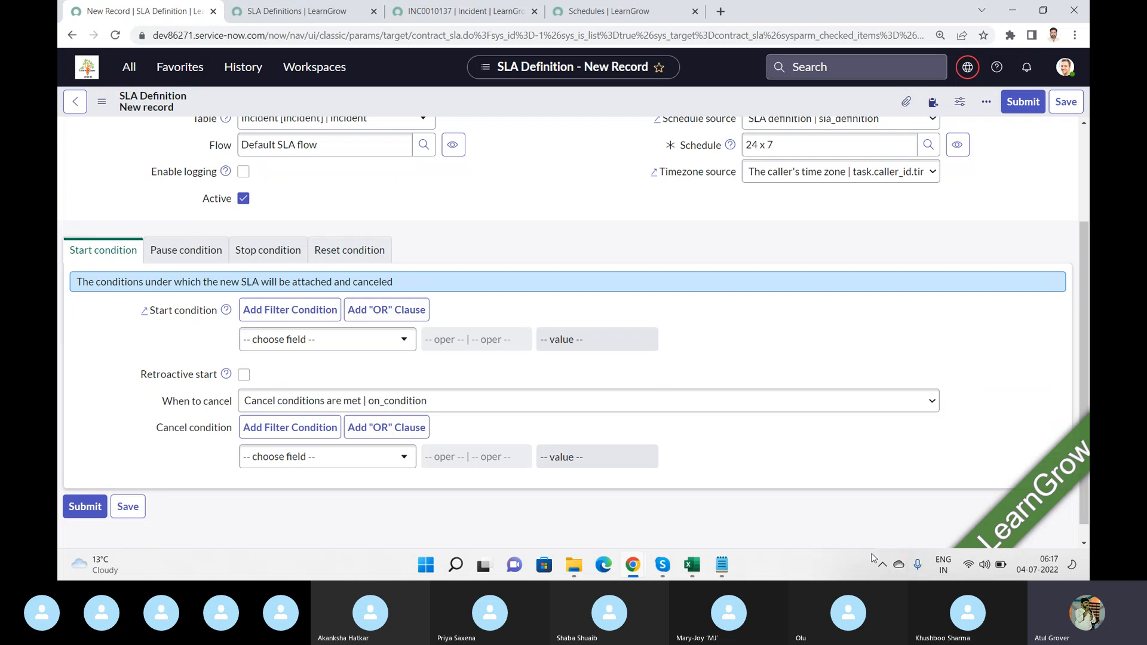
- Switch to the Skype call and mute the first participant in the row of small tiles
click(666, 562)
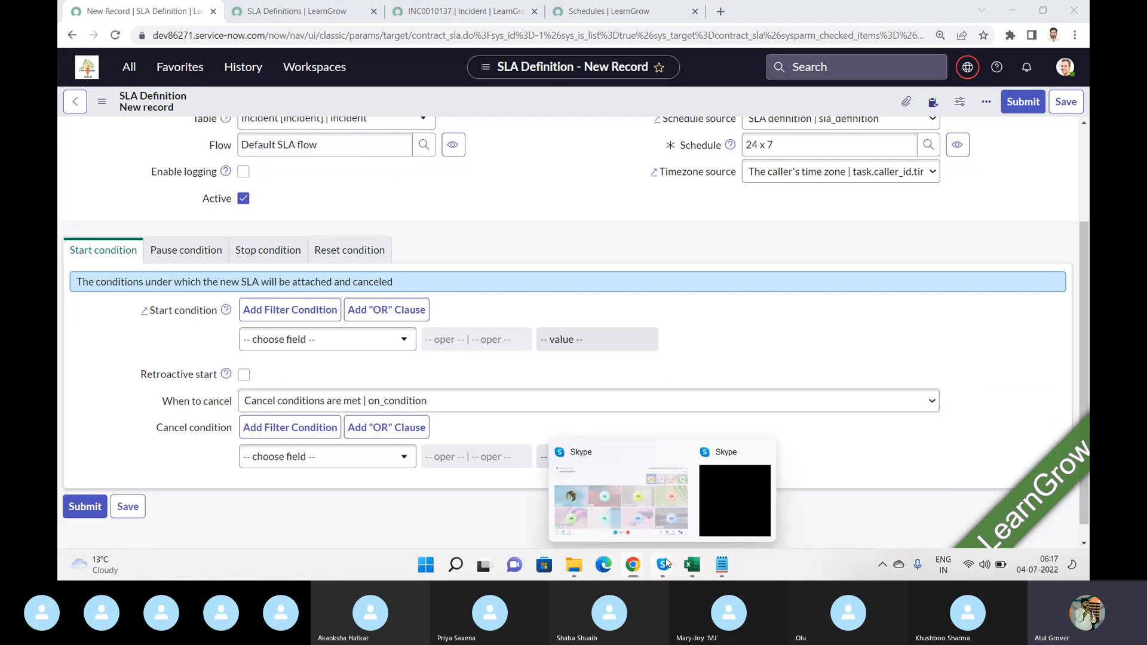
click(605, 468)
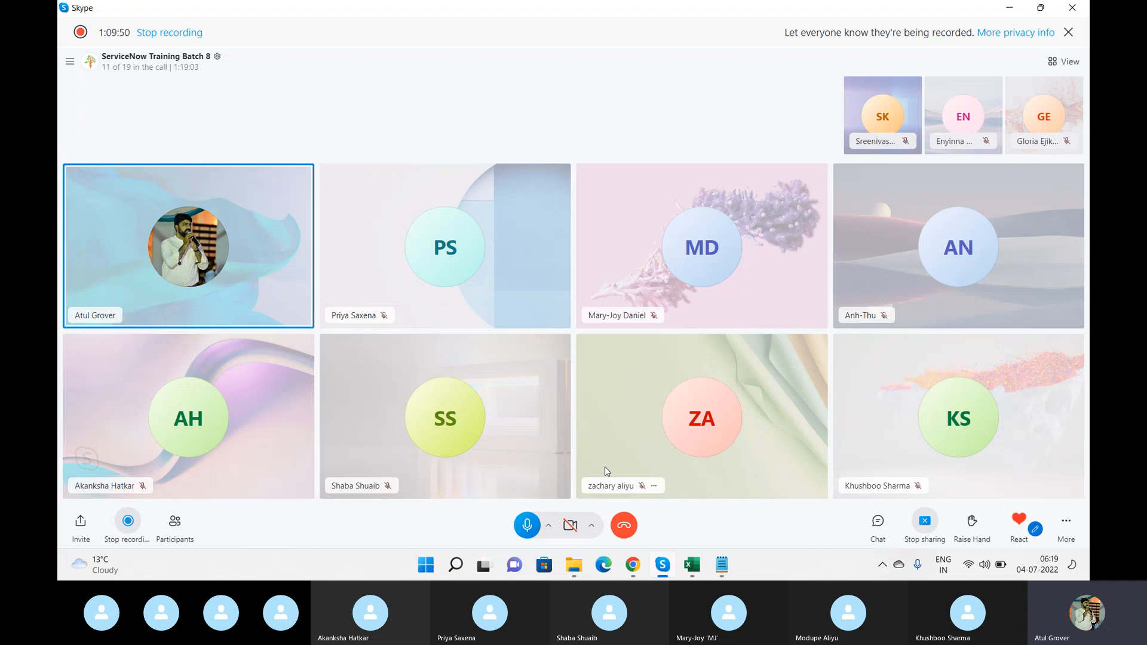
click(721, 564)
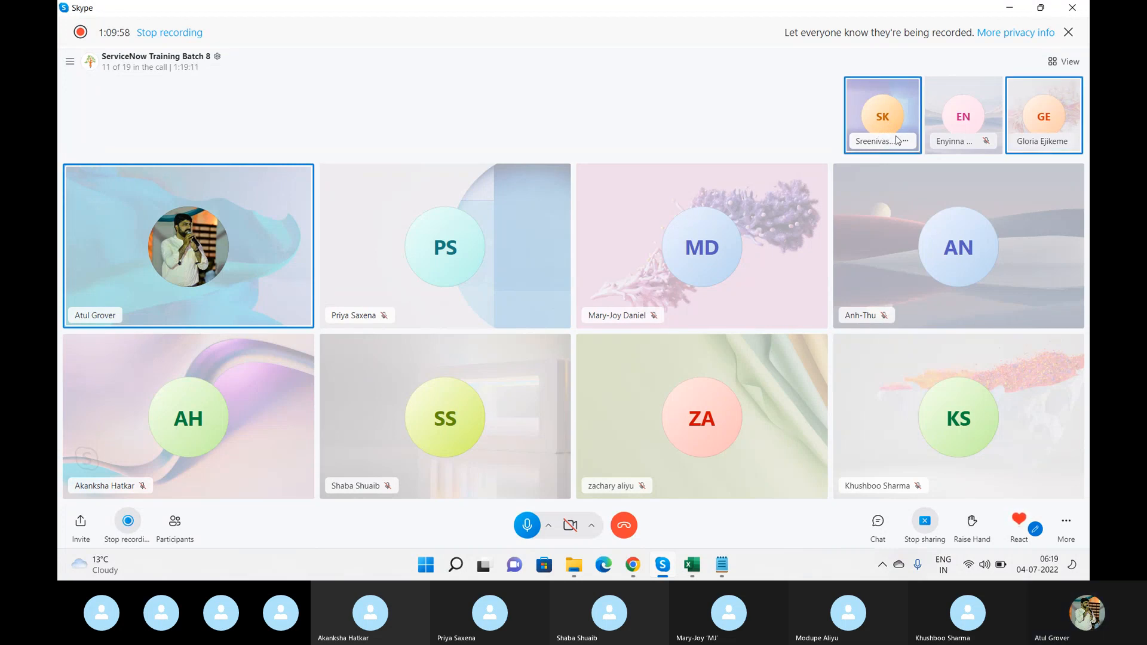
click(905, 140)
click(901, 116)
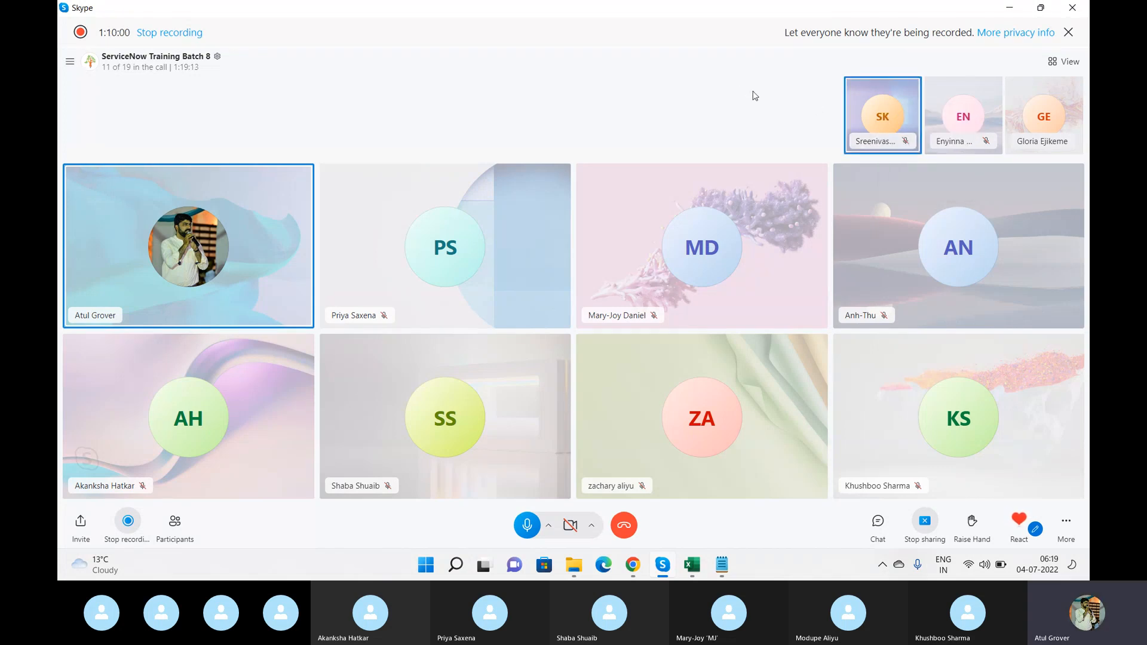